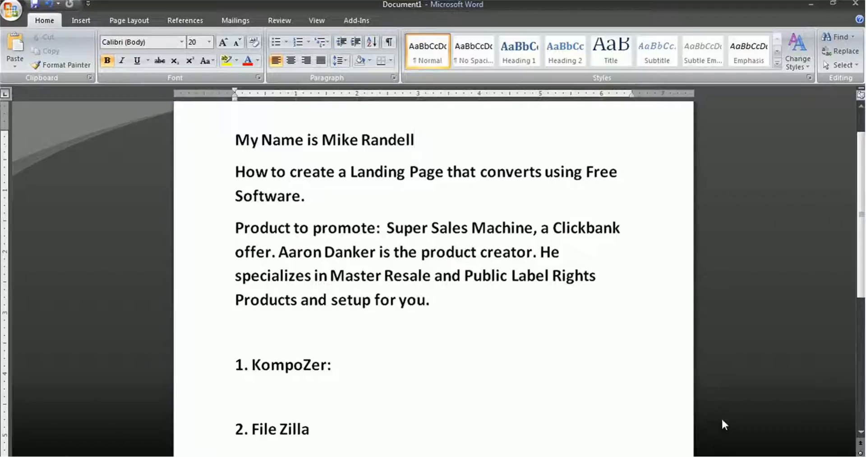
- Switch to KompoZer and insert a table with one row and one column into the blank page
{"action": "key", "text": "alt+Tab"}
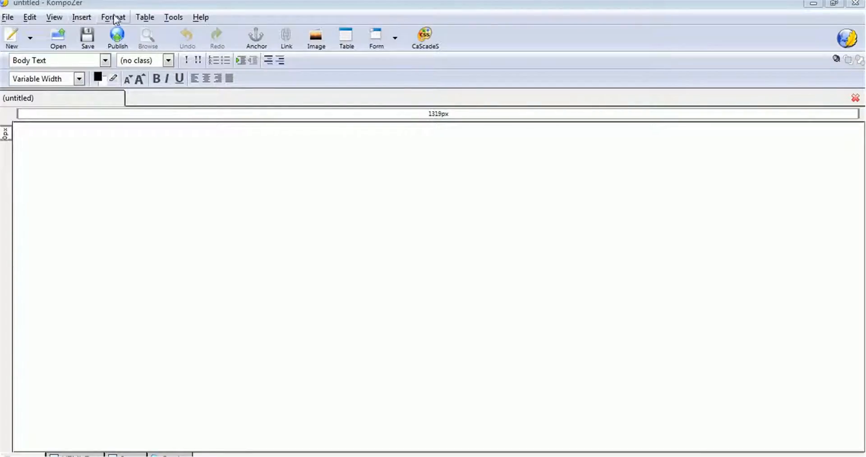
{"action": "left_click", "coordinate": [142, 20]}
{"action": "mouse_move", "coordinate": [150, 32]}
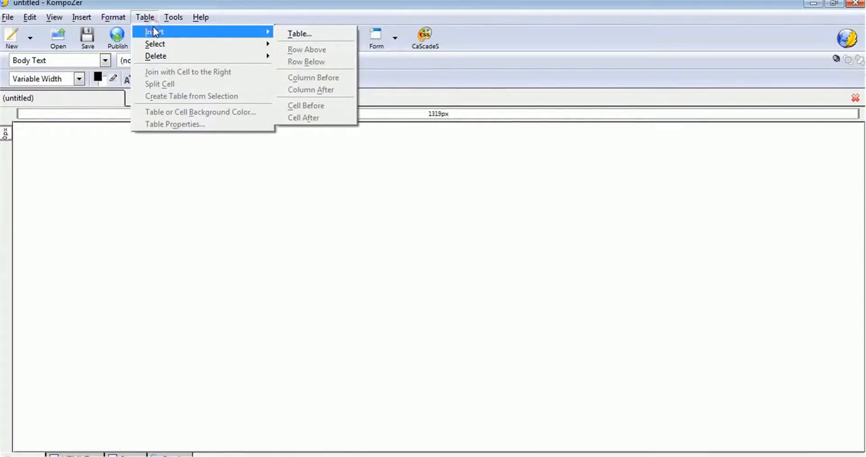
{"action": "mouse_move", "coordinate": [201, 17]}
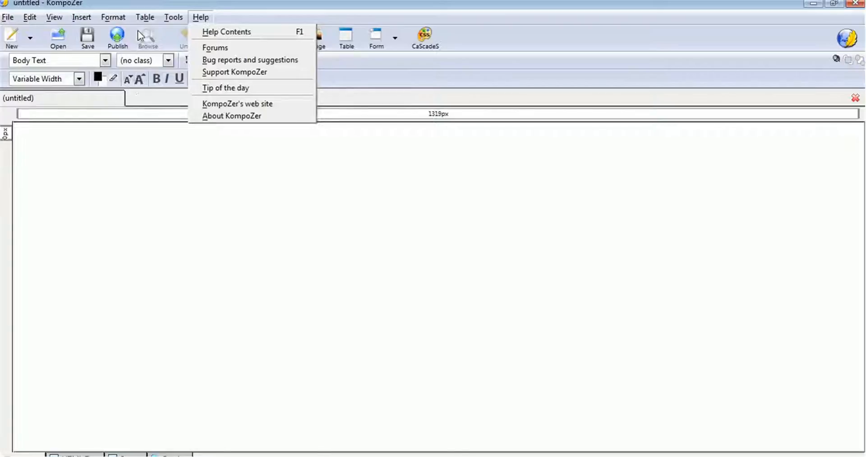
{"action": "mouse_move", "coordinate": [146, 17]}
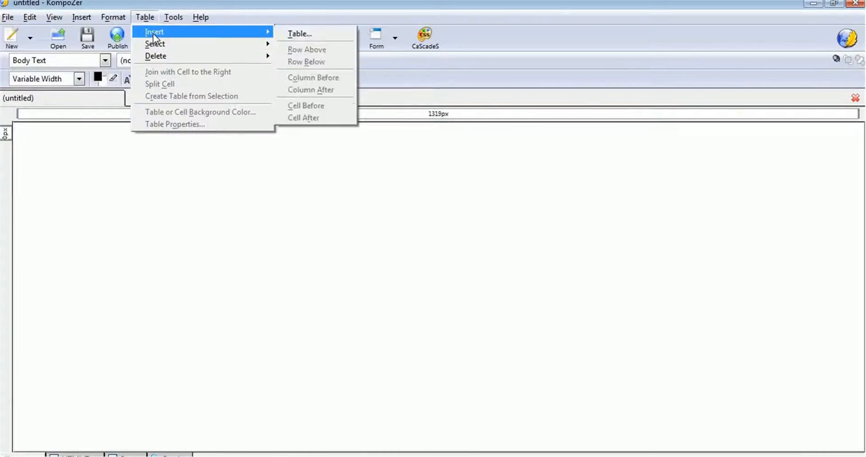
{"action": "left_click", "coordinate": [299, 33]}
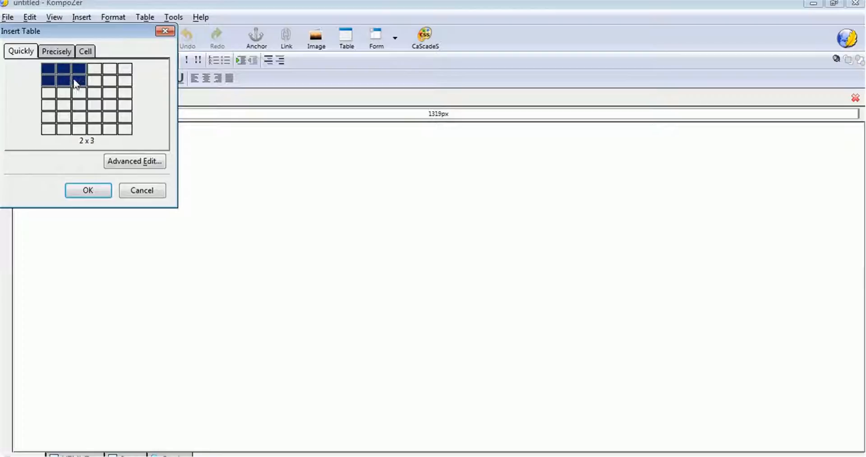
{"action": "left_click", "coordinate": [49, 68]}
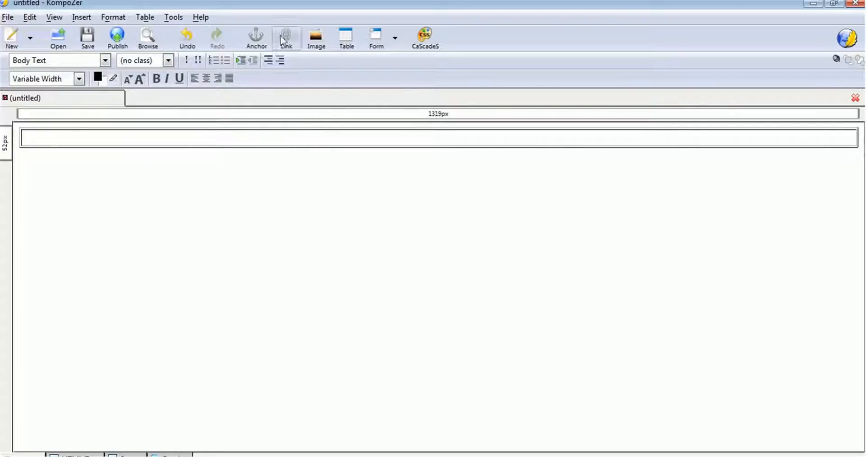
- Set the new table's border to 5 pixels in its table properties
{"action": "right_click", "coordinate": [312, 135]}
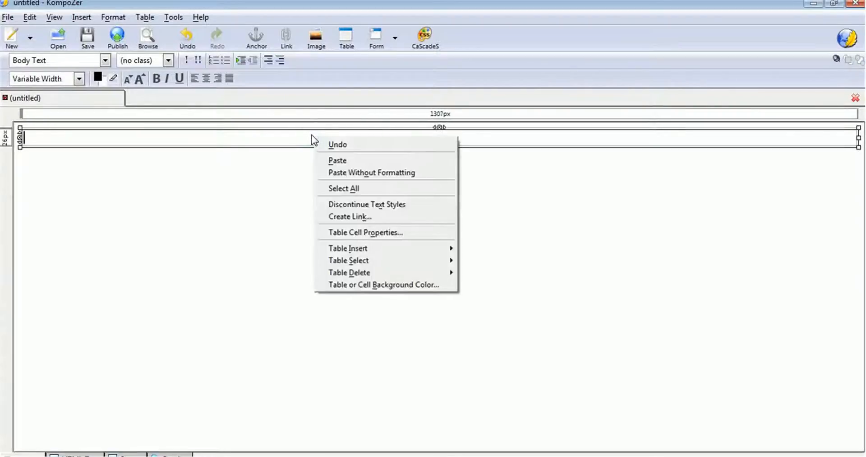
{"action": "left_click", "coordinate": [331, 230]}
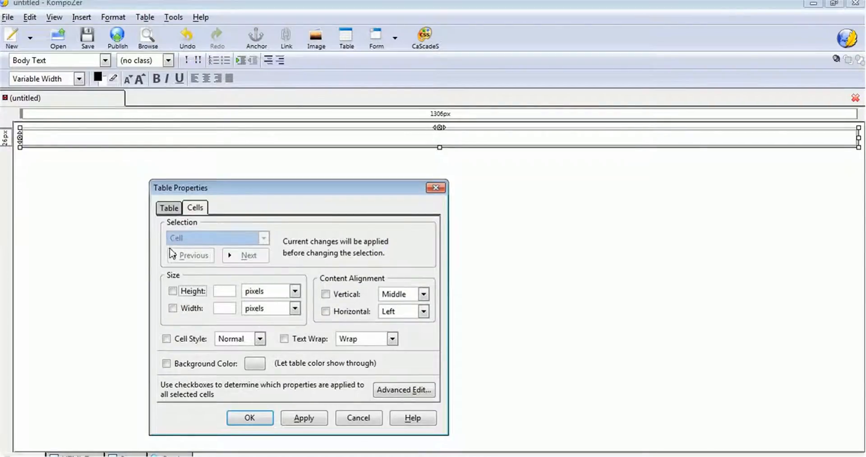
{"action": "left_click", "coordinate": [170, 209]}
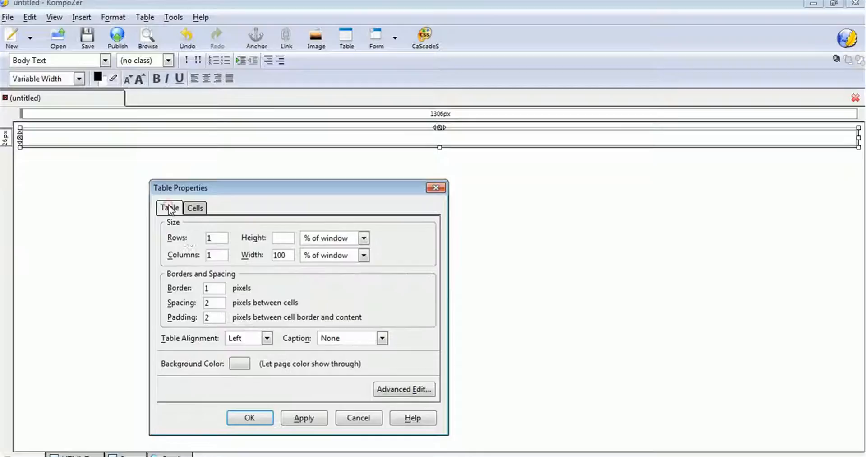
{"action": "left_click", "coordinate": [210, 288]}
{"action": "key", "text": "BackSpace"}
{"action": "type", "text": "5"}
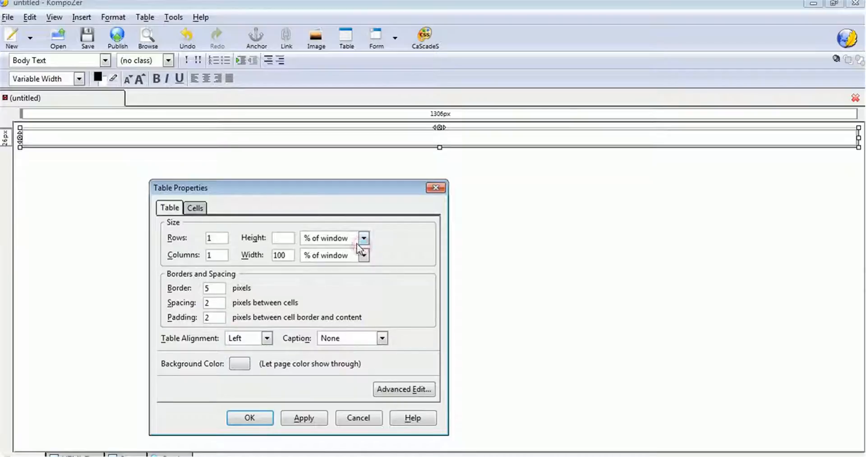
- Set the table's width to 800 pixels and its alignment to Center
{"action": "left_click", "coordinate": [364, 255]}
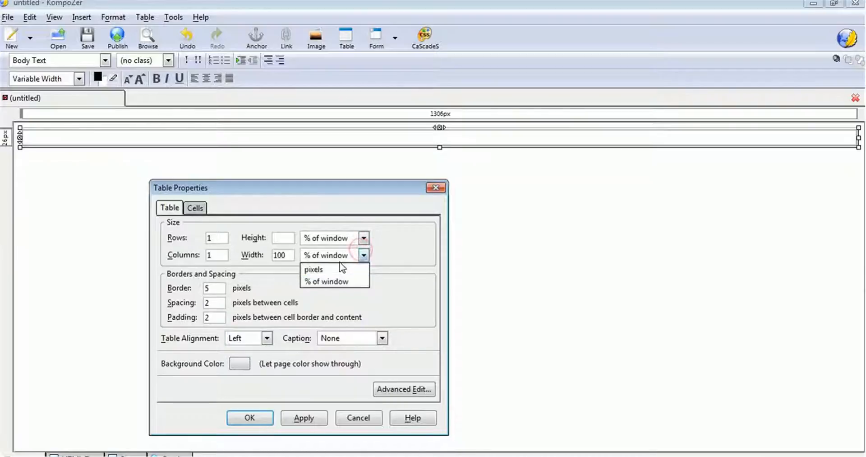
{"action": "left_click", "coordinate": [340, 265]}
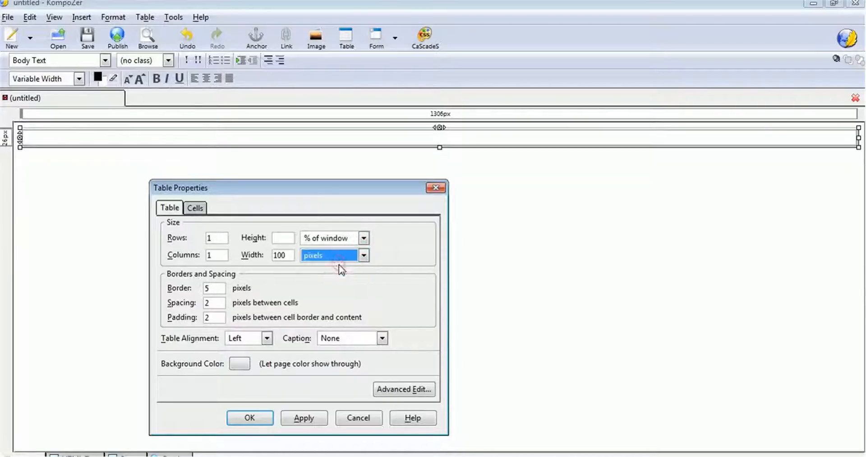
{"action": "left_click", "coordinate": [287, 255]}
{"action": "key", "text": "BackSpace"}
{"action": "key", "text": "BackSpace"}
{"action": "key", "text": "BackSpace"}
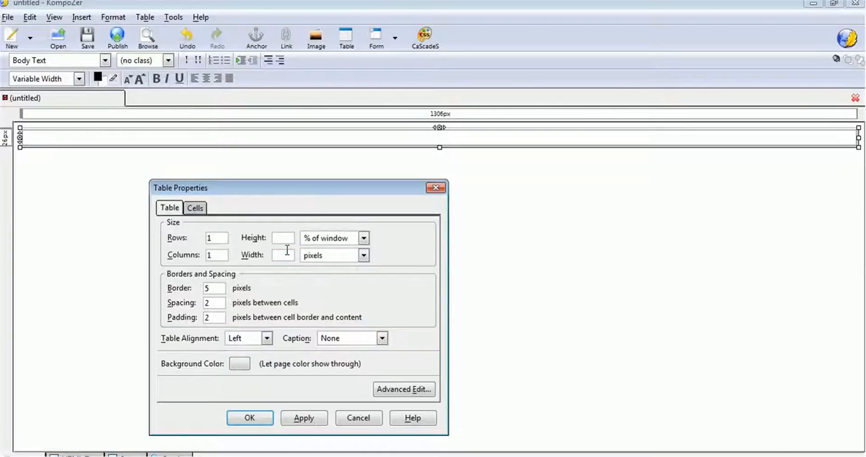
{"action": "type", "text": "800"}
{"action": "left_click", "coordinate": [267, 339]}
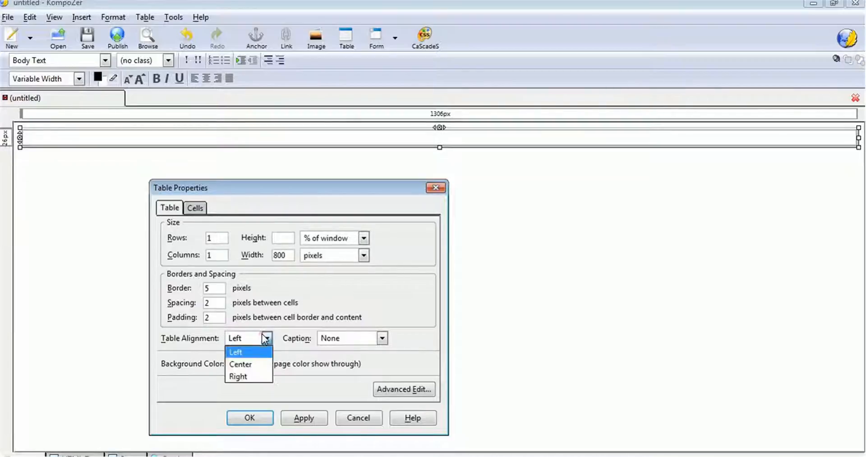
{"action": "left_click", "coordinate": [255, 358]}
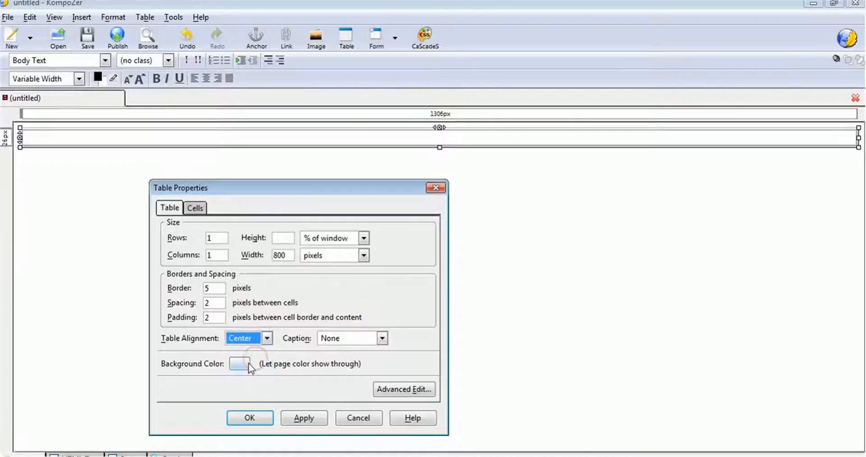
- Give the table cell a white (#FFFFFF) background color and apply the table properties
{"action": "left_click", "coordinate": [185, 205]}
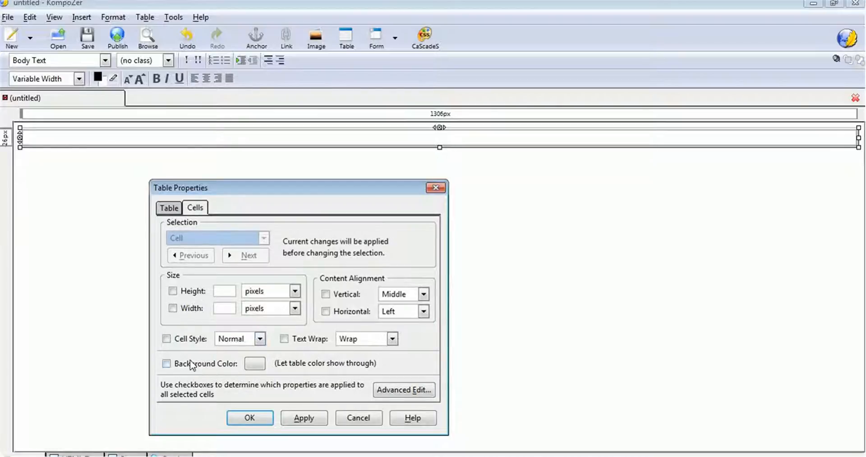
{"action": "left_click", "coordinate": [169, 361]}
{"action": "left_click", "coordinate": [250, 363]}
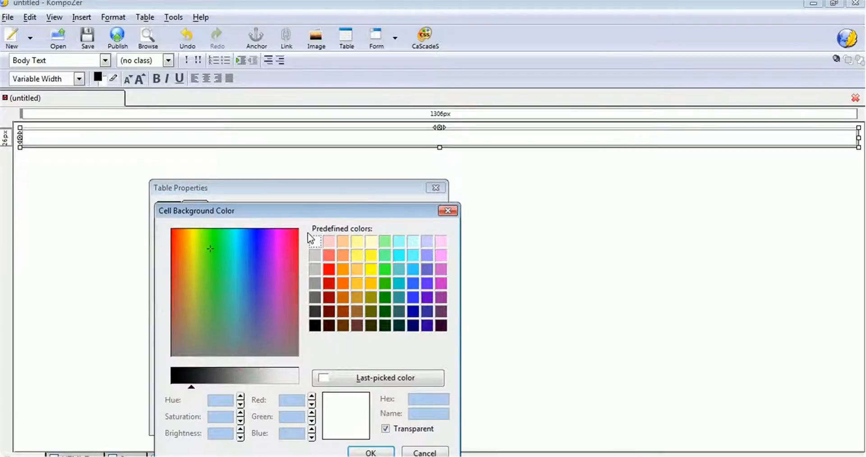
{"action": "left_click", "coordinate": [314, 240]}
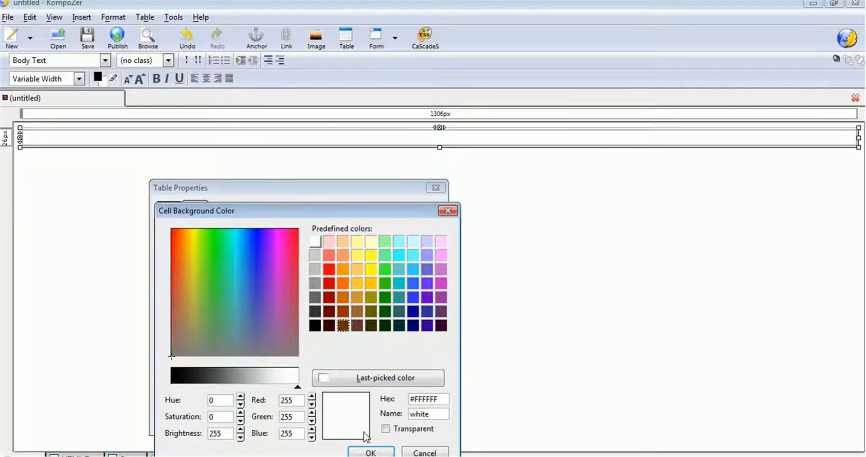
{"action": "left_click", "coordinate": [370, 451]}
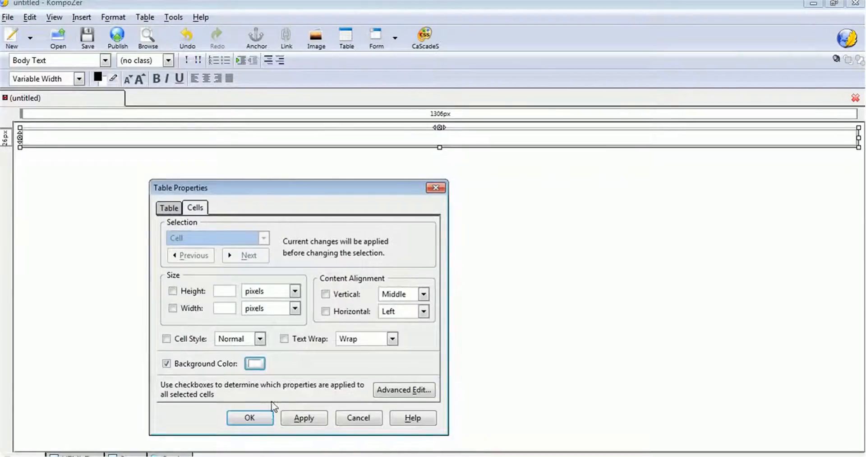
{"action": "left_click", "coordinate": [296, 418]}
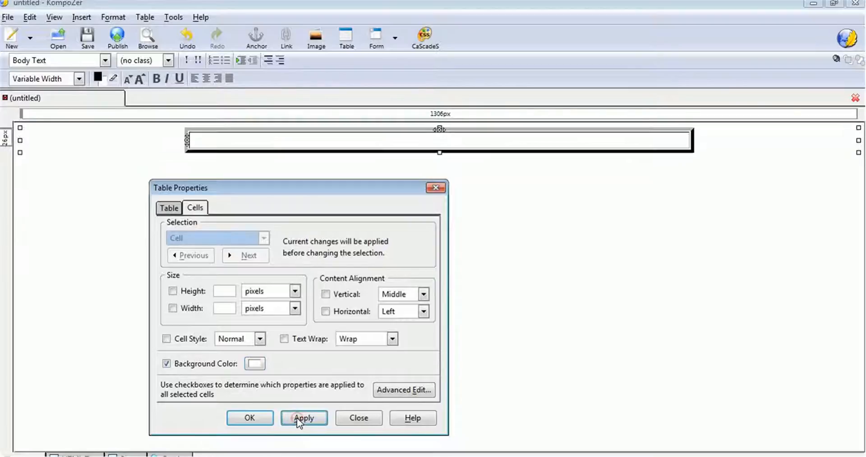
{"action": "left_click", "coordinate": [250, 418]}
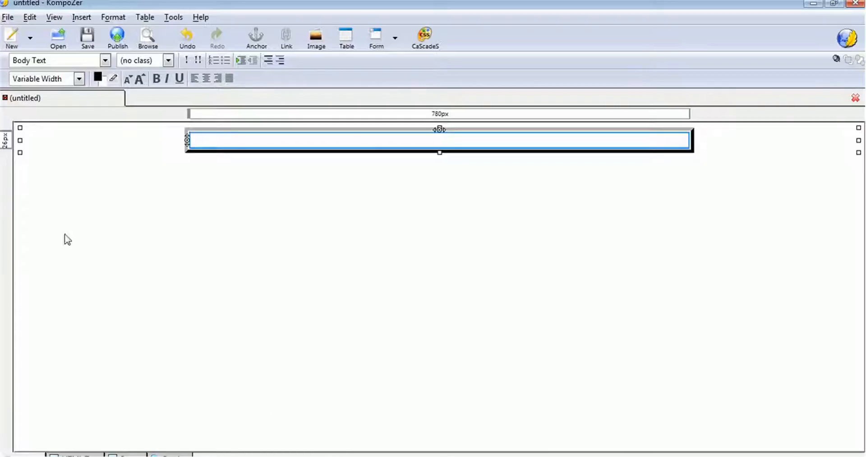
- Enable custom page colors and set the page background to silver (#C0C0C0)
{"action": "left_click", "coordinate": [111, 18]}
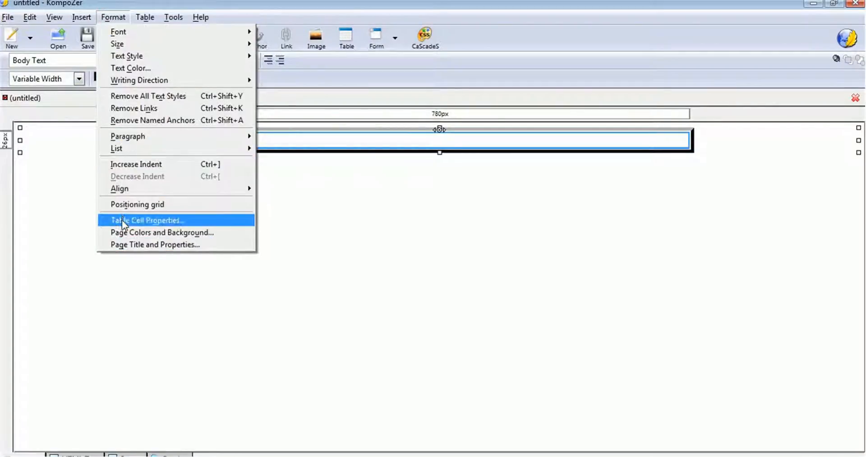
{"action": "left_click", "coordinate": [122, 233]}
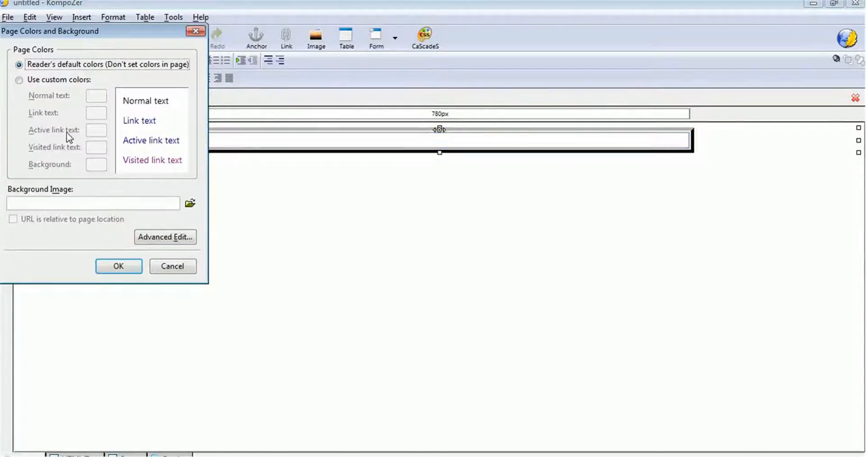
{"action": "left_click", "coordinate": [19, 80]}
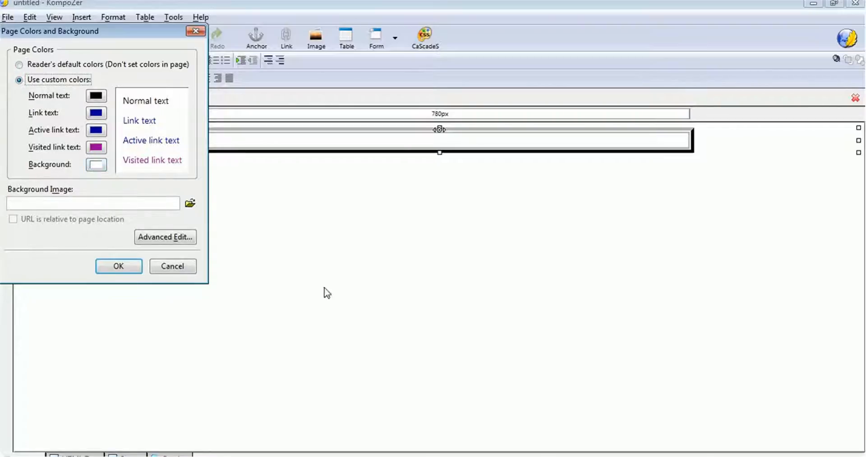
{"action": "left_click", "coordinate": [95, 165]}
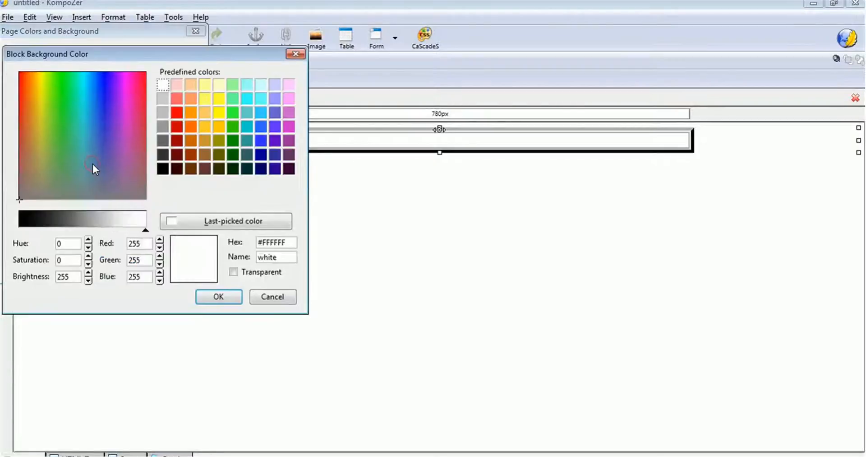
{"action": "left_click", "coordinate": [164, 113]}
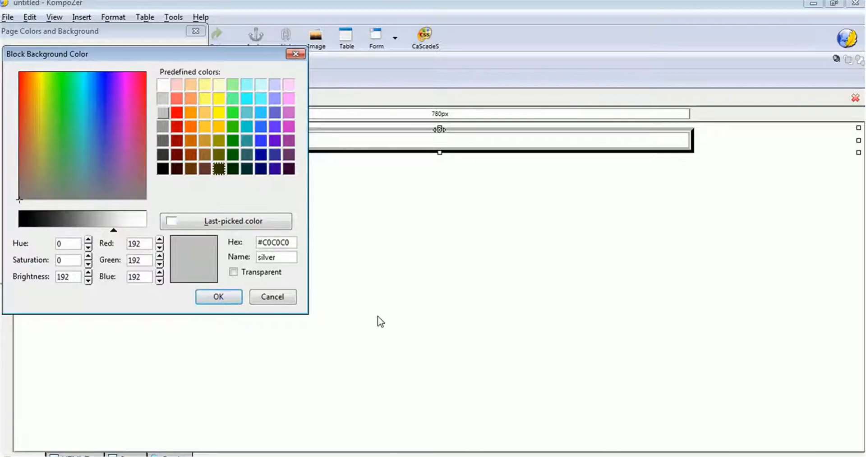
{"action": "left_click", "coordinate": [228, 296]}
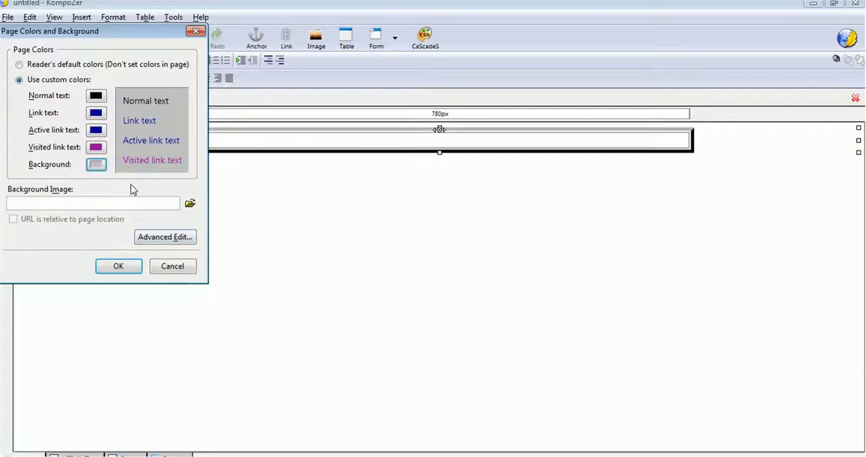
{"action": "left_click", "coordinate": [123, 263]}
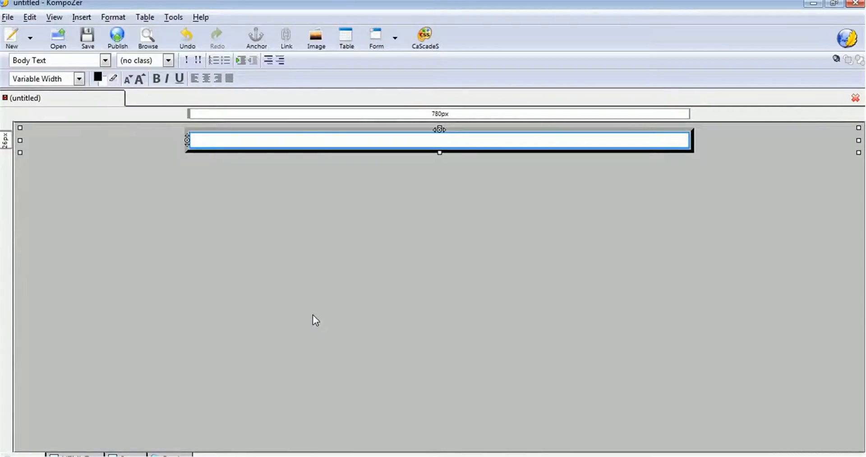
- Enlarge the table cell with five line breaks and center-align its second line
{"action": "left_click", "coordinate": [288, 138]}
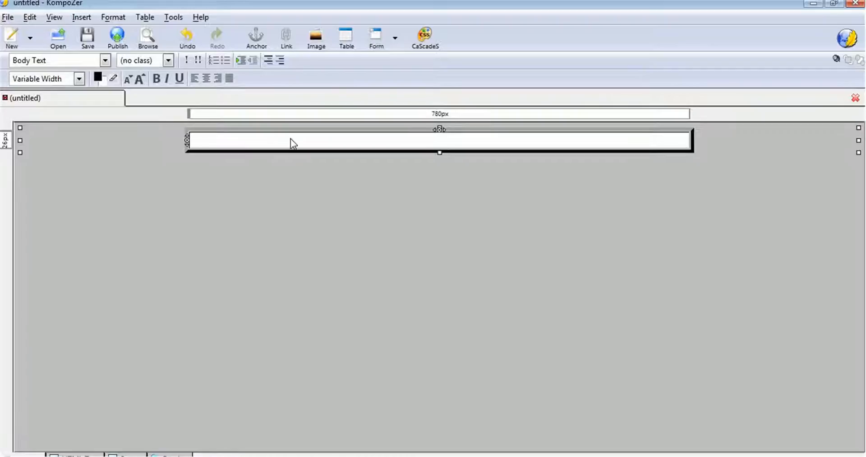
{"action": "key", "text": "Return"}
{"action": "key", "text": "Return"}
{"action": "key", "text": "Return"}
{"action": "key", "text": "Return"}
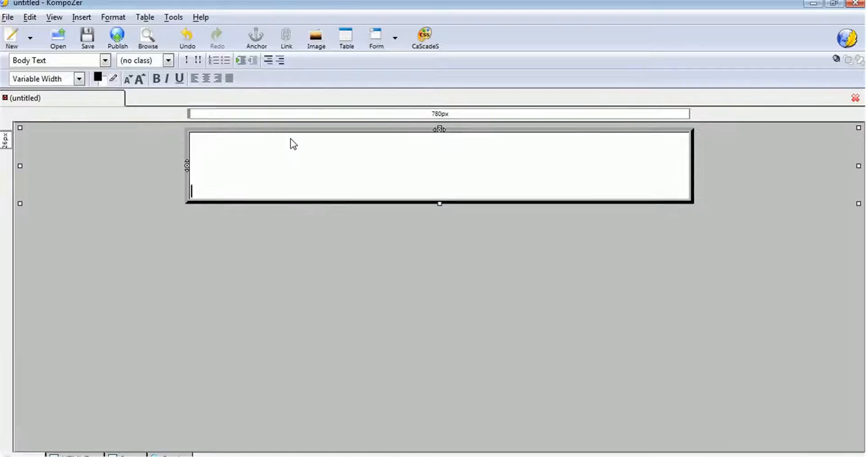
{"action": "key", "text": "Return"}
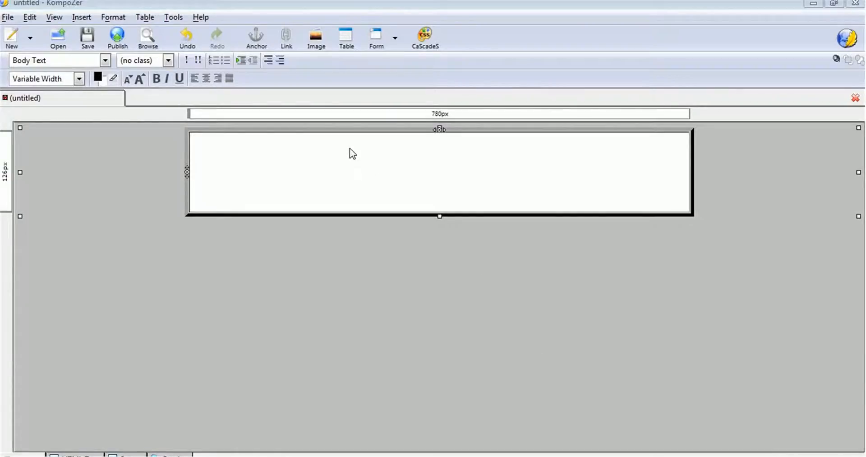
{"action": "left_click", "coordinate": [256, 151]}
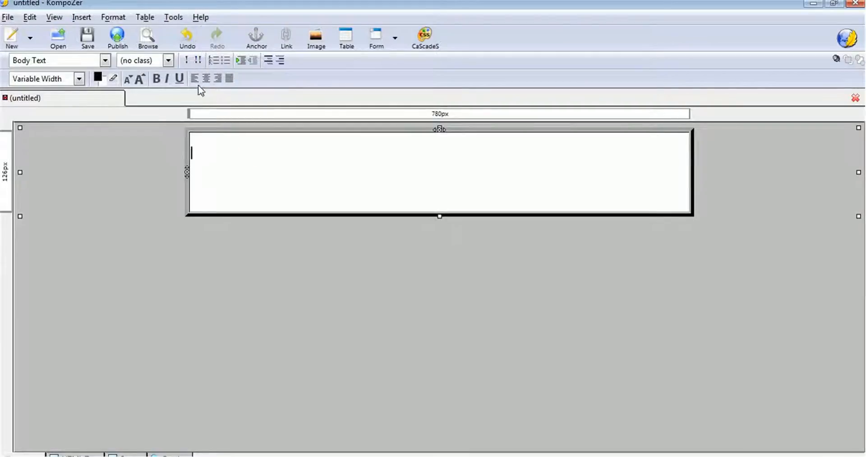
{"action": "left_click", "coordinate": [208, 77]}
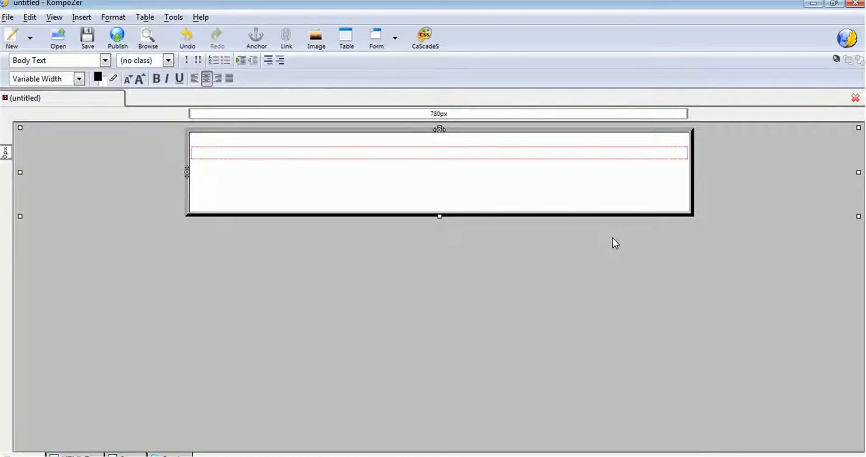
{"action": "type", "text": "Get"}
{"action": "key", "text": "BackSpace"}
{"action": "key", "text": "BackSpace"}
{"action": "key", "text": "BackSpace"}
- Set the font of the centered line in the table cell to Impact
{"action": "left_click", "coordinate": [79, 80]}
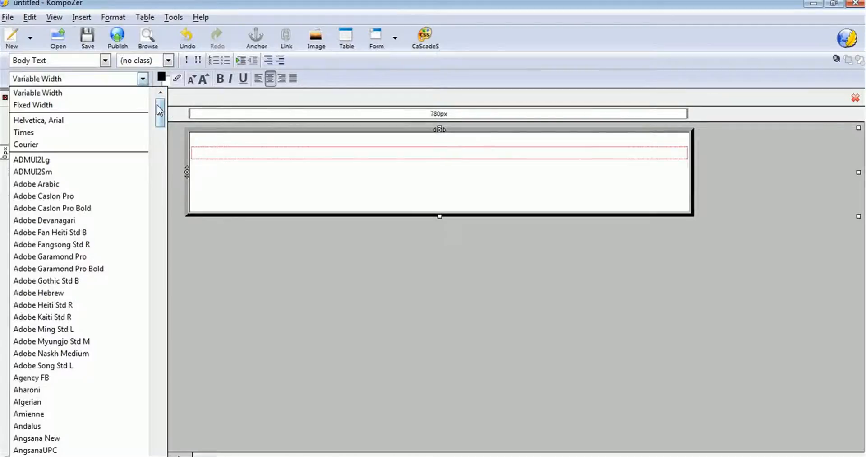
{"action": "left_click_drag", "start_coordinate": [159, 111], "coordinate": [151, 267]}
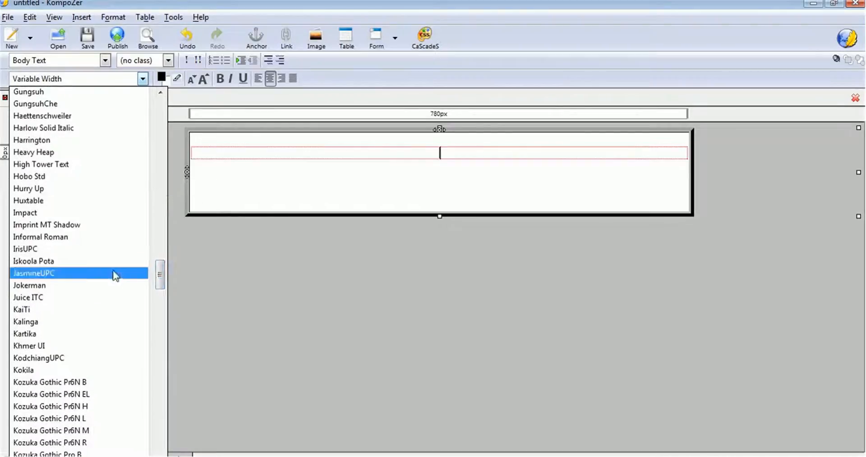
{"action": "left_click", "coordinate": [23, 212]}
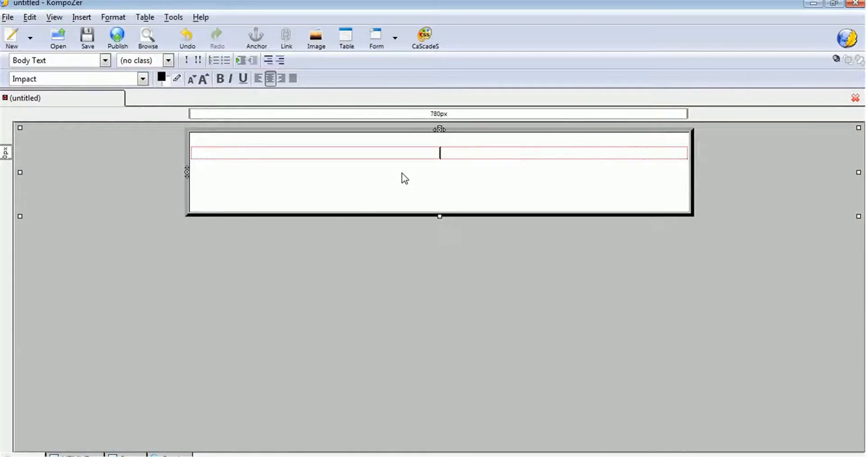
- Enter the headline "Get 95 Products Professionally Setup For You & Claim 96 Master Resell & Private Label Products Collectively Worth $4512.00 For FREE!"
{"action": "type", "text": "Get"}
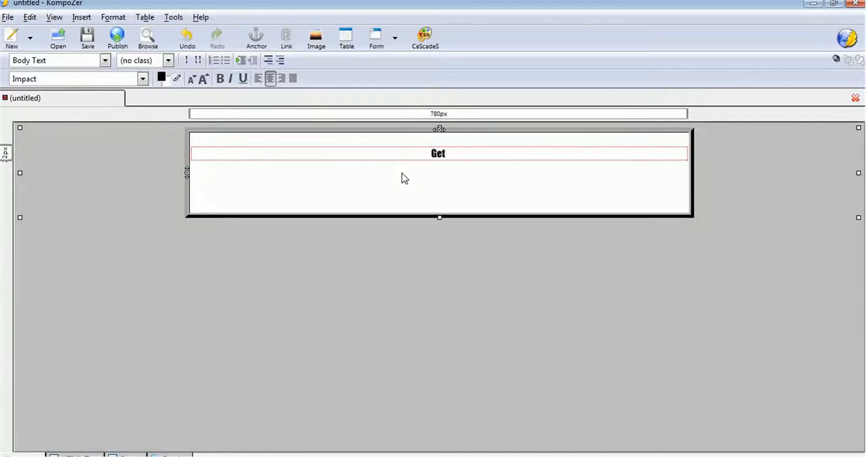
{"action": "type", "text": "9"}
{"action": "type", "text": "5"}
{"action": "type", "text": " F"}
{"action": "type", "text": "roduct"}
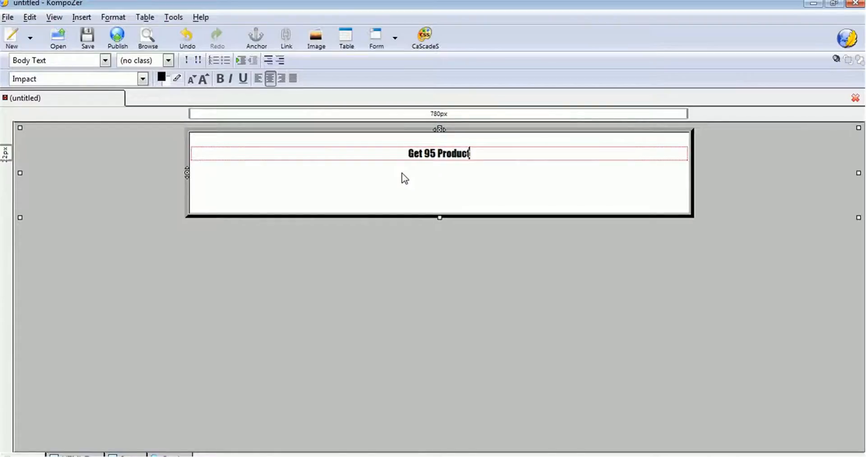
{"action": "type", "text": "s"}
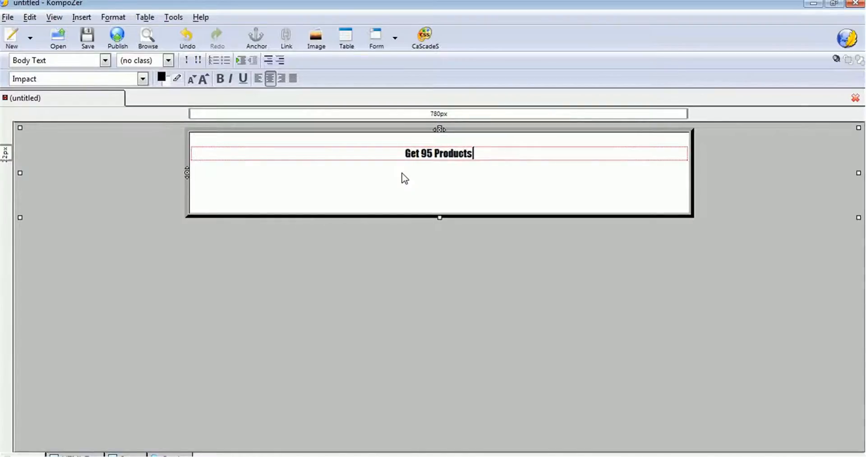
{"action": "type", "text": " Profess"}
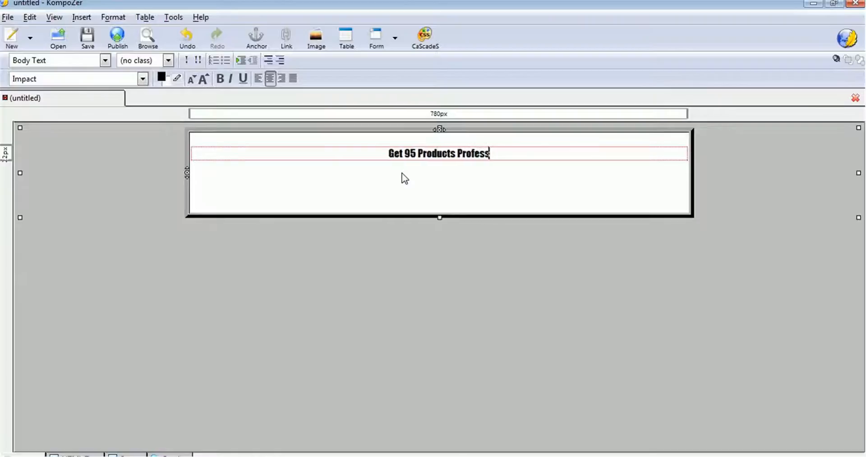
{"action": "type", "text": "ionally"}
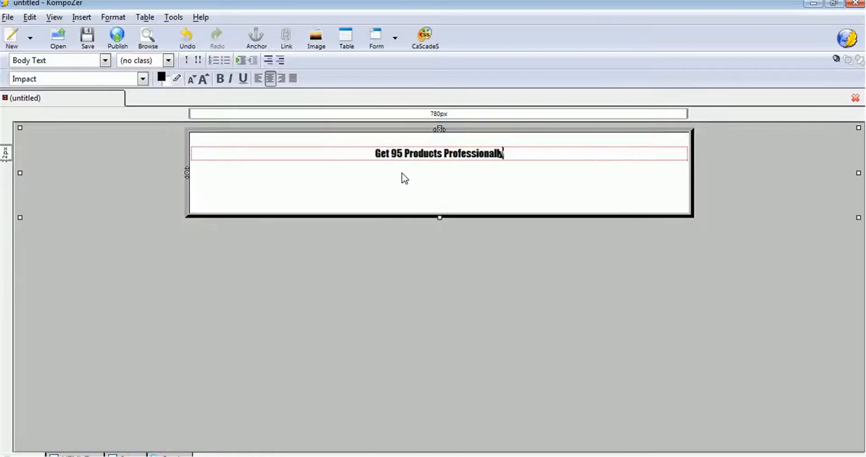
{"action": "type", "text": " Set"}
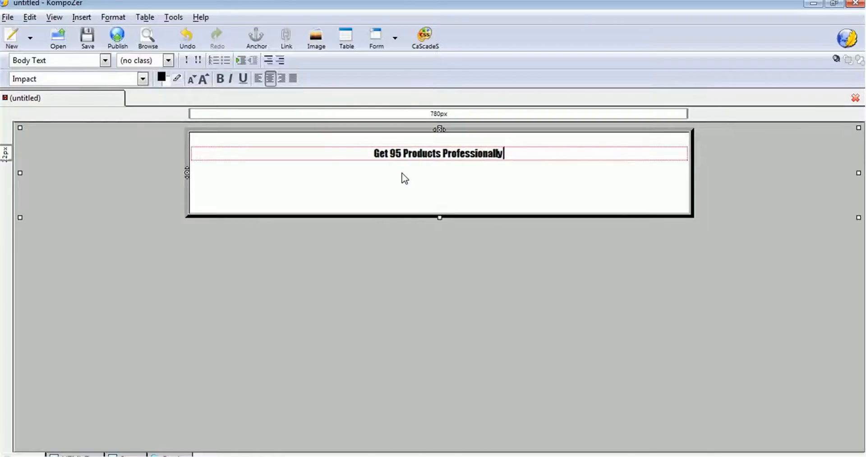
{"action": "type", "text": "-up"}
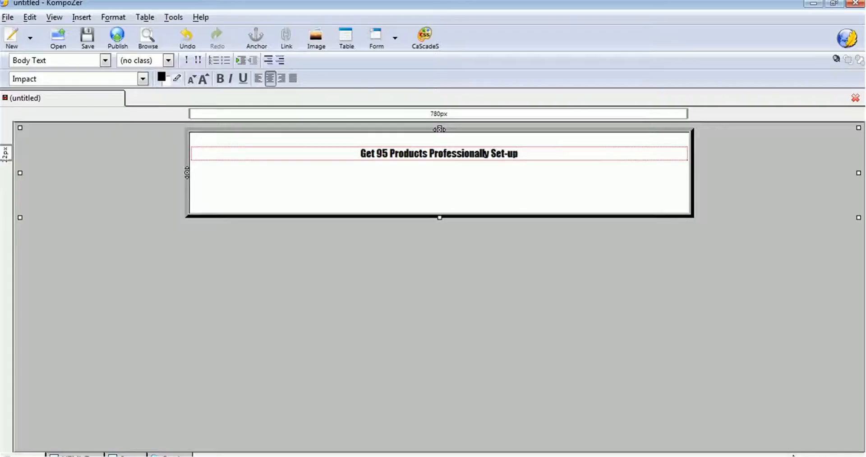
{"action": "key", "text": "ctrl+a"}
{"action": "type", "text": "Get 95 Products Professionally Setup For You & Claim 96 Master Resell & Private Label Products Collectively Worth $4512.00 For FREE!"}
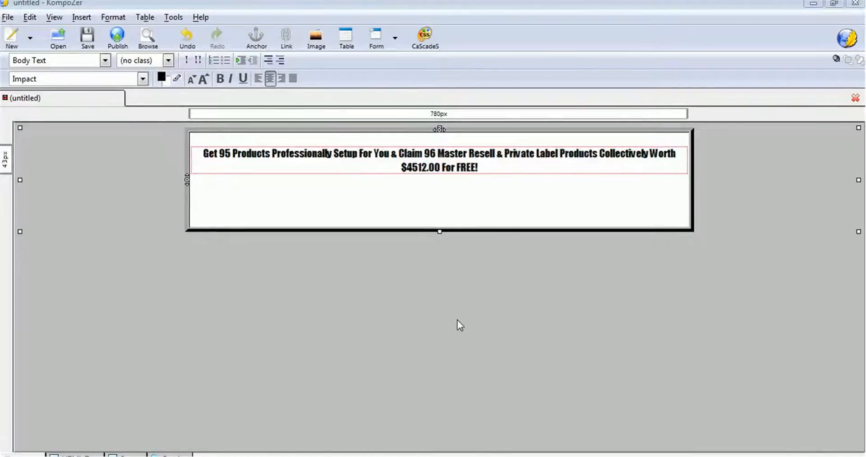
- Enlarge the font of the whole headline until its text spans four lines of the table cell
{"action": "left_click_drag", "start_coordinate": [201, 150], "coordinate": [540, 187]}
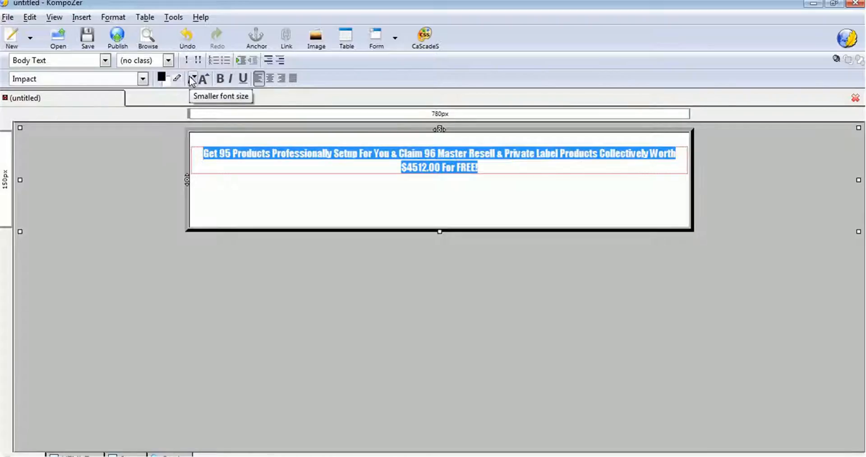
{"action": "left_click", "coordinate": [204, 79]}
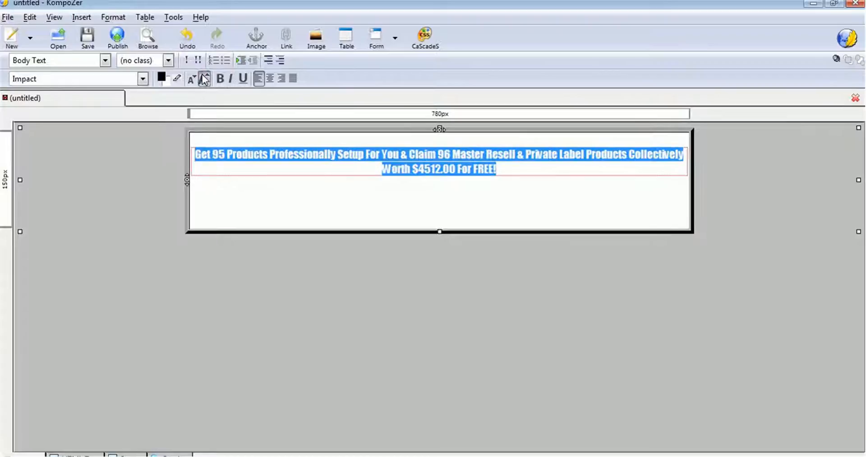
{"action": "left_click", "coordinate": [204, 79]}
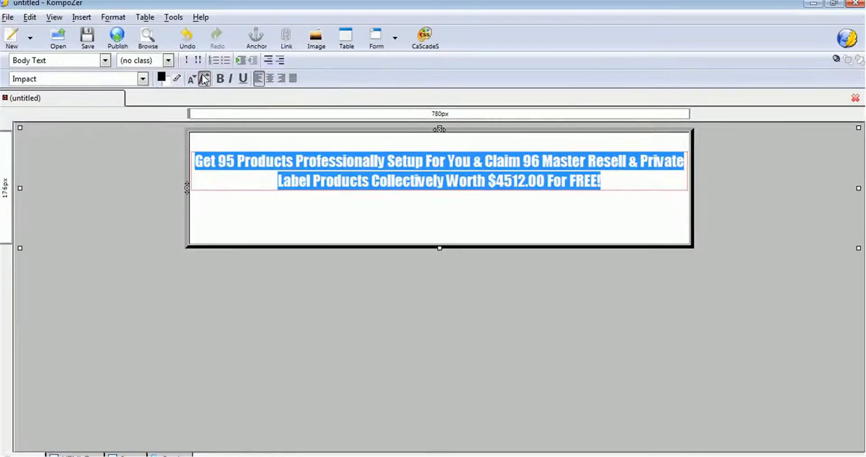
{"action": "left_click", "coordinate": [204, 79]}
{"action": "left_click", "coordinate": [204, 78]}
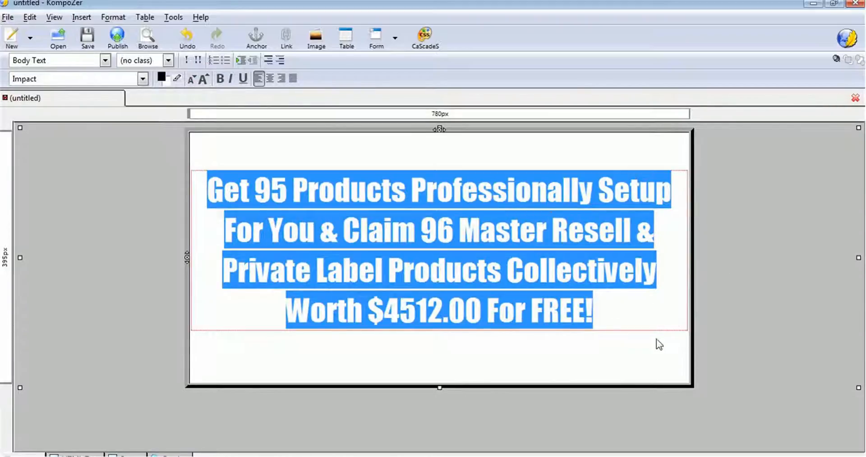
{"action": "left_click", "coordinate": [640, 311]}
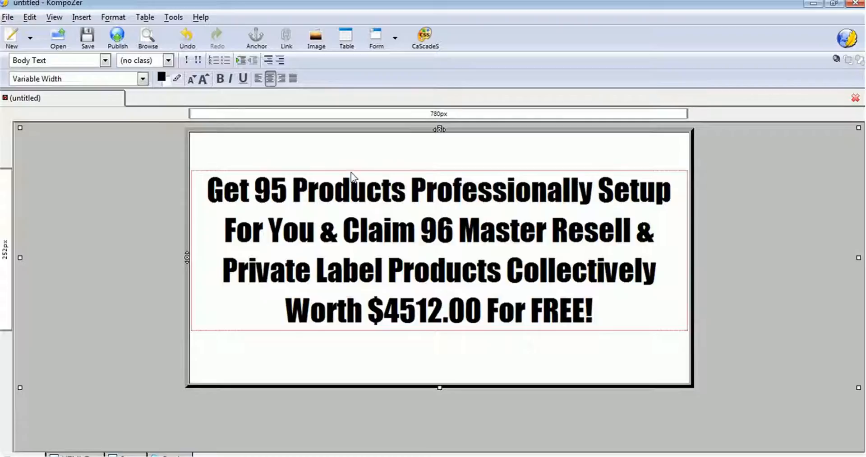
- Highlight the headline words "96 Master Resell & Private Label Products" in yellow (#FFFF00)
{"action": "left_click_drag", "start_coordinate": [419, 230], "coordinate": [512, 270]}
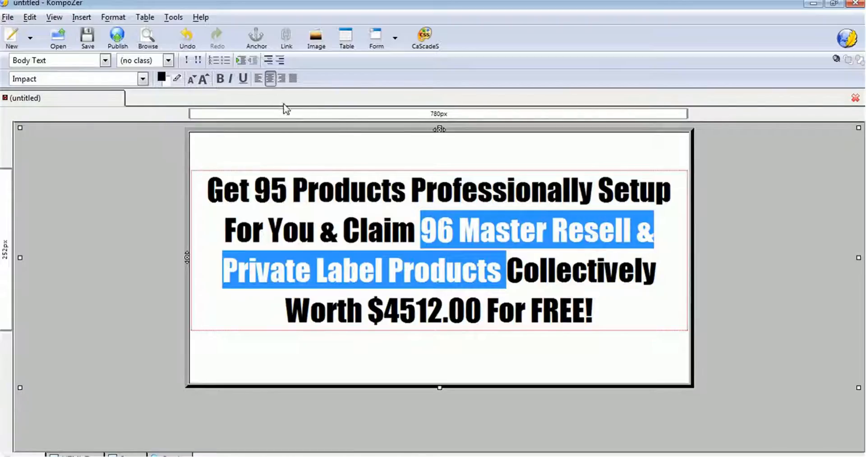
{"action": "left_click", "coordinate": [177, 79]}
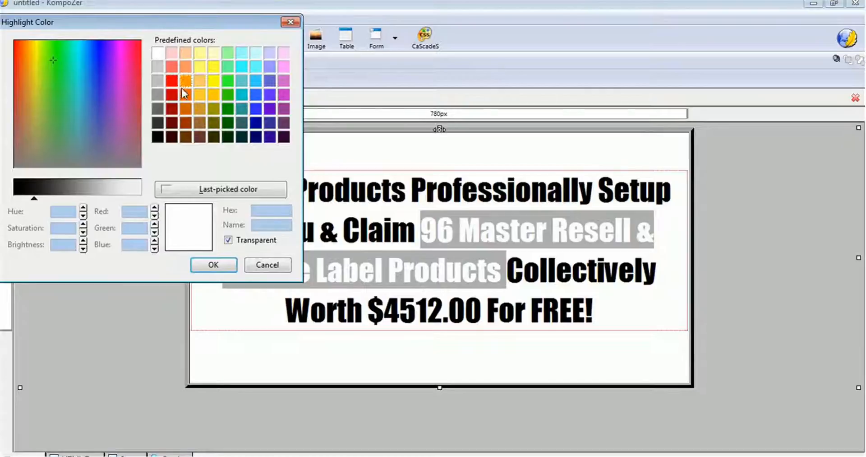
{"action": "left_click", "coordinate": [198, 67]}
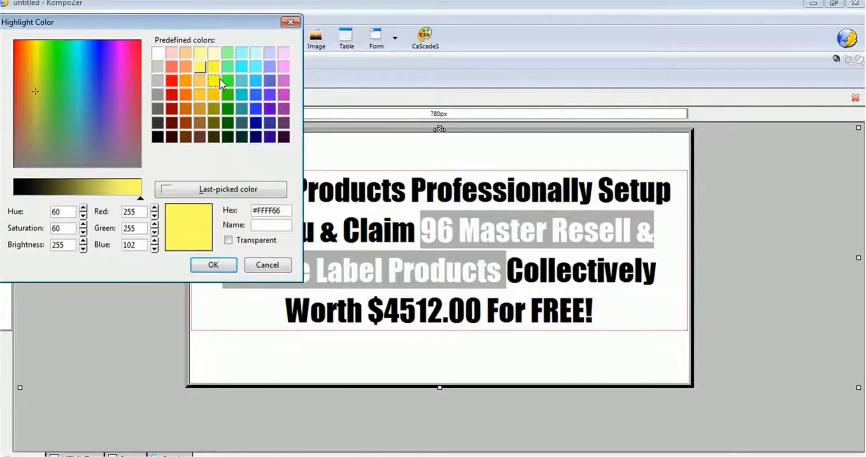
{"action": "left_click", "coordinate": [212, 80]}
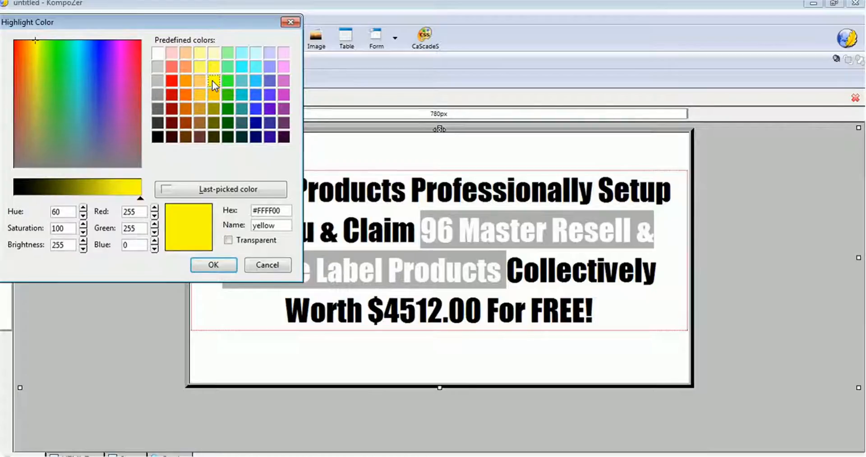
{"action": "left_click", "coordinate": [215, 265]}
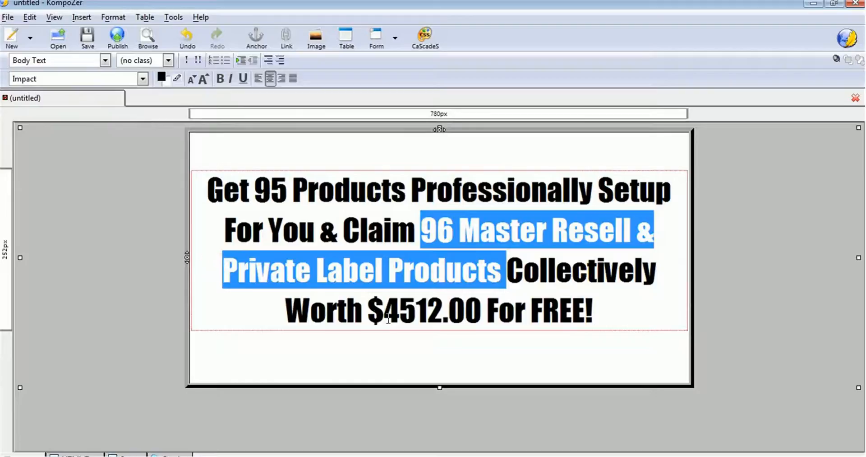
{"action": "left_click", "coordinate": [239, 301]}
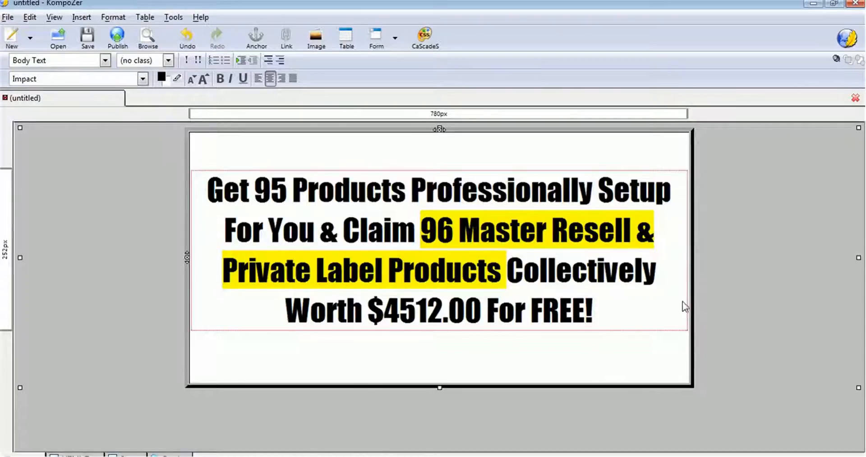
- Add two blank lines after the end of the headline
{"action": "left_click", "coordinate": [637, 302]}
{"action": "key", "text": "Return"}
{"action": "key", "text": "Return"}
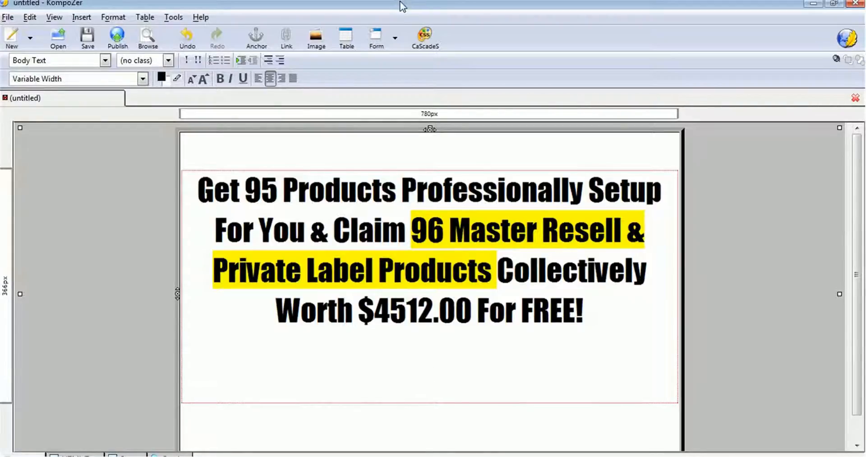
- Insert the image screenshot800pixels.jpg from the Super Sales Machine folder below the headline, without alternate text
{"action": "left_click", "coordinate": [317, 42]}
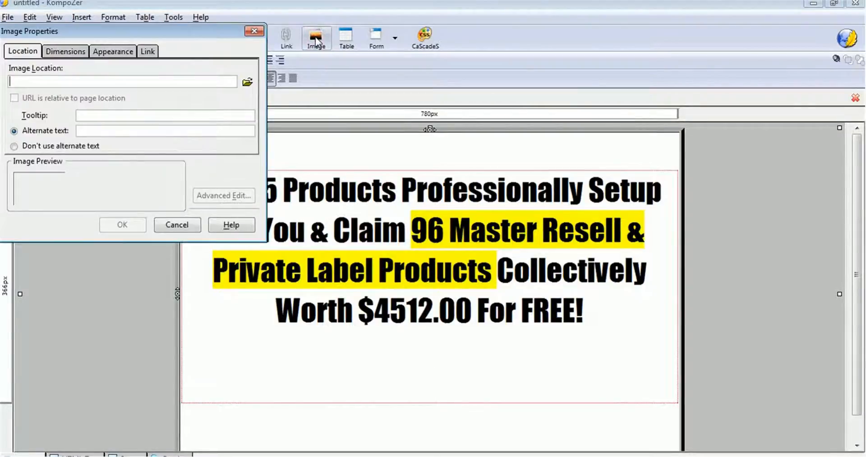
{"action": "left_click", "coordinate": [244, 82]}
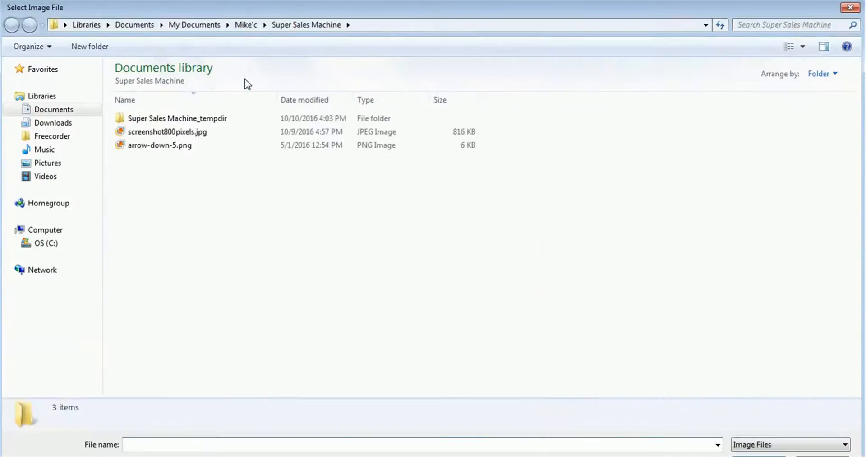
{"action": "left_click", "coordinate": [123, 131]}
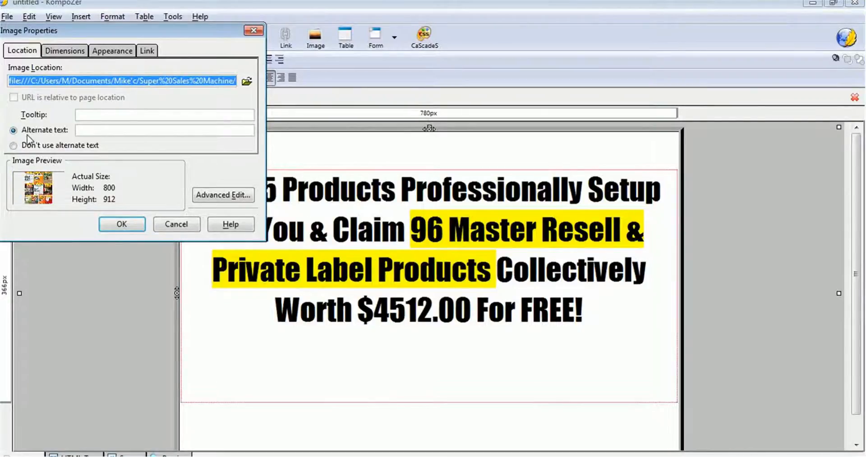
{"action": "left_click", "coordinate": [13, 145]}
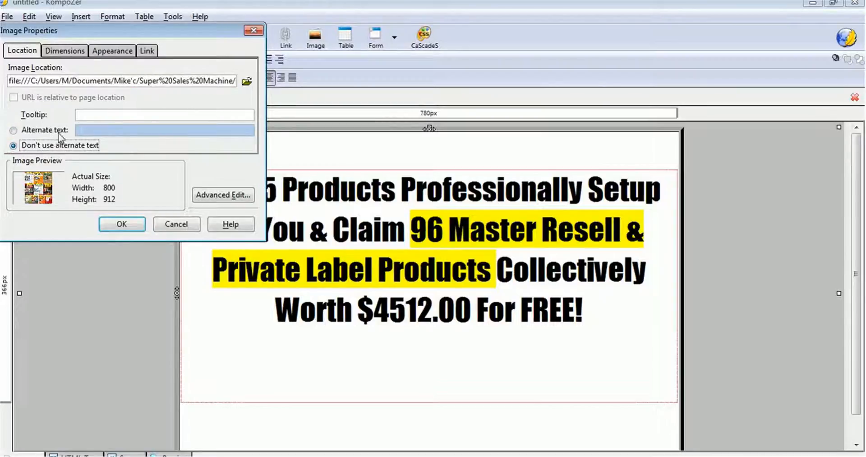
{"action": "left_click", "coordinate": [115, 224]}
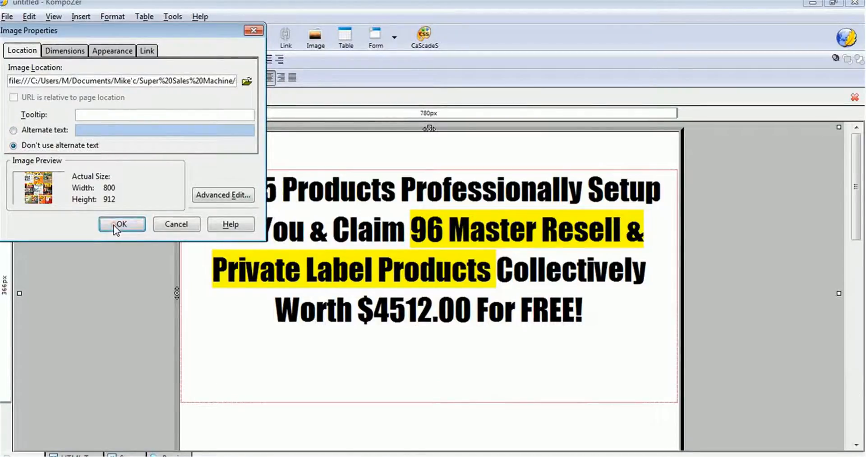
- Review the page layout from the headline down through the inserted product image and back
{"action": "scroll", "coordinate": [292, 243], "scroll_direction": "down", "scroll_amount": 10}
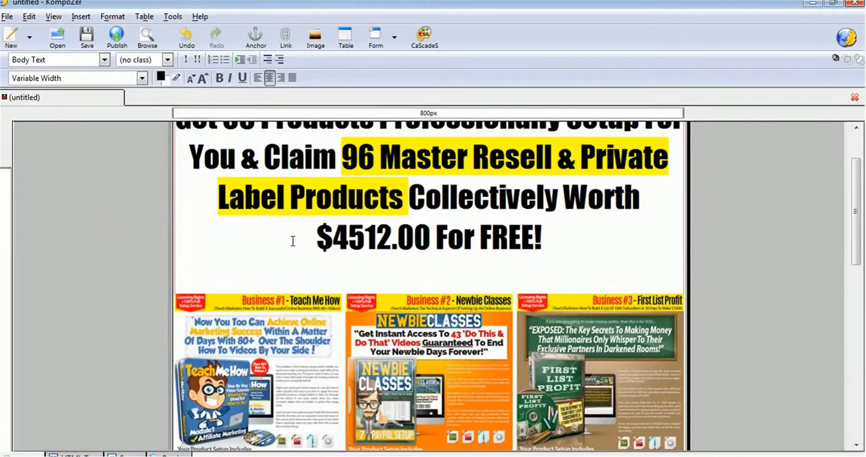
{"action": "scroll", "coordinate": [292, 239], "scroll_direction": "down", "scroll_amount": 5}
{"action": "scroll", "coordinate": [293, 241], "scroll_direction": "up", "scroll_amount": 8}
{"action": "scroll", "coordinate": [293, 241], "scroll_direction": "up", "scroll_amount": 8}
{"action": "scroll", "coordinate": [292, 242], "scroll_direction": "down", "scroll_amount": 2}
{"action": "scroll", "coordinate": [293, 240], "scroll_direction": "up", "scroll_amount": 2}
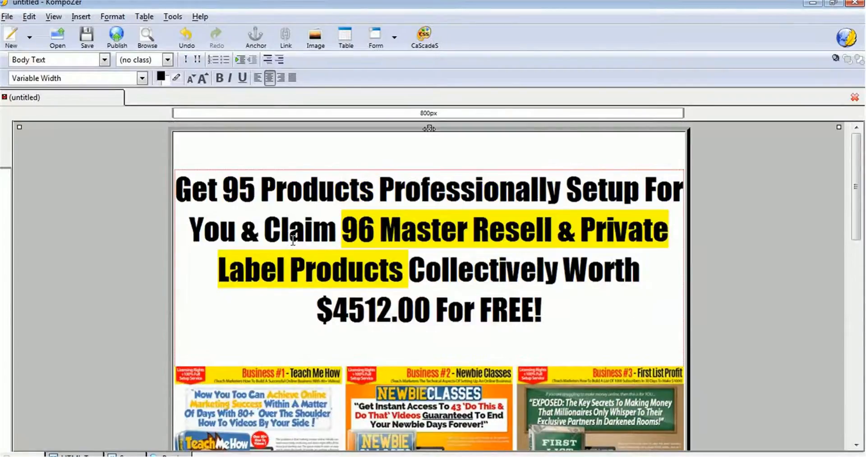
{"action": "scroll", "coordinate": [293, 240], "scroll_direction": "down", "scroll_amount": 6}
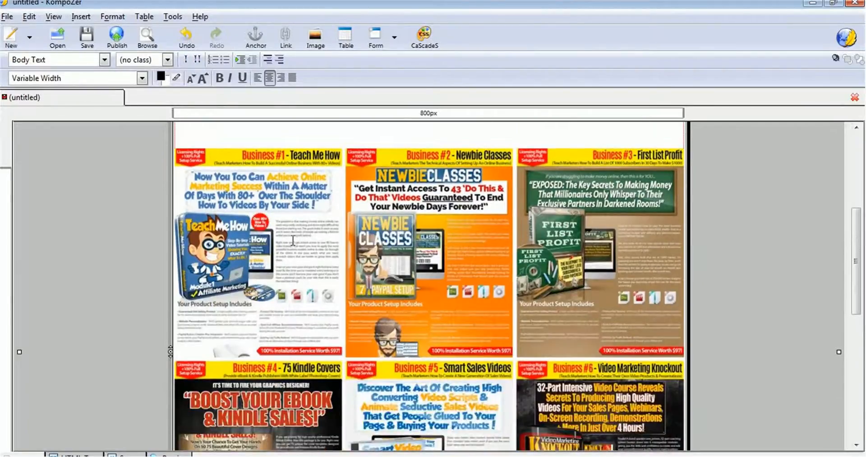
{"action": "scroll", "coordinate": [293, 241], "scroll_direction": "down", "scroll_amount": 8}
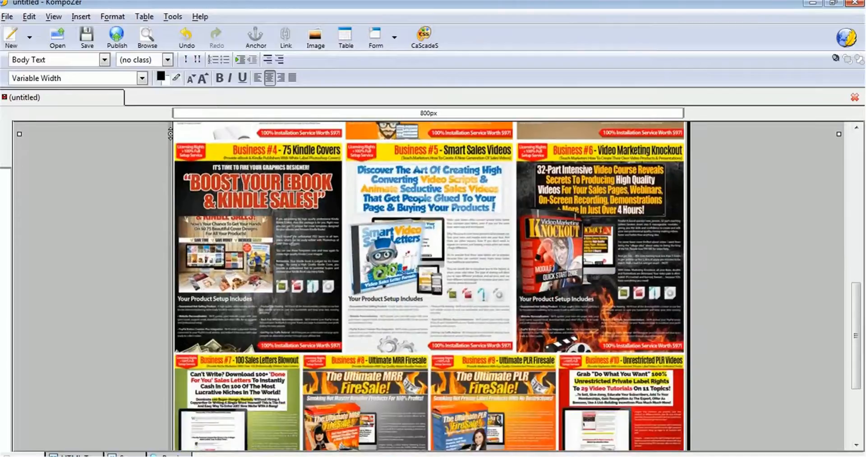
{"action": "scroll", "coordinate": [293, 241], "scroll_direction": "down", "scroll_amount": 1}
{"action": "scroll", "coordinate": [293, 240], "scroll_direction": "up", "scroll_amount": 5}
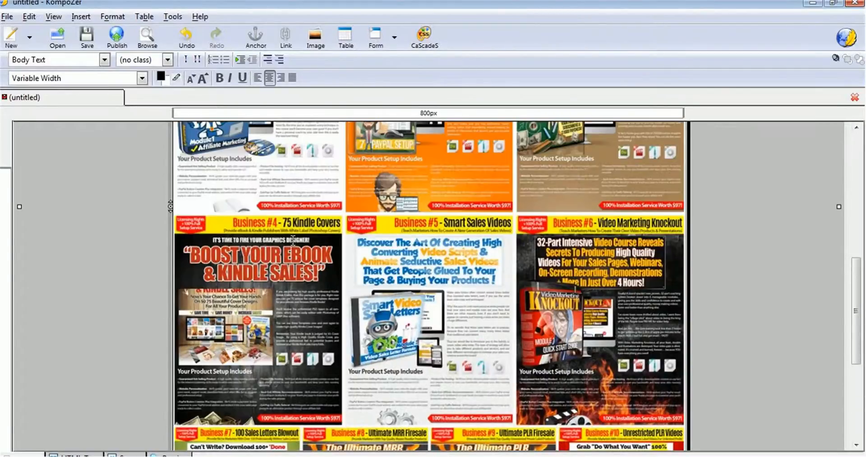
{"action": "scroll", "coordinate": [293, 240], "scroll_direction": "up", "scroll_amount": 3}
{"action": "scroll", "coordinate": [293, 240], "scroll_direction": "up", "scroll_amount": 3}
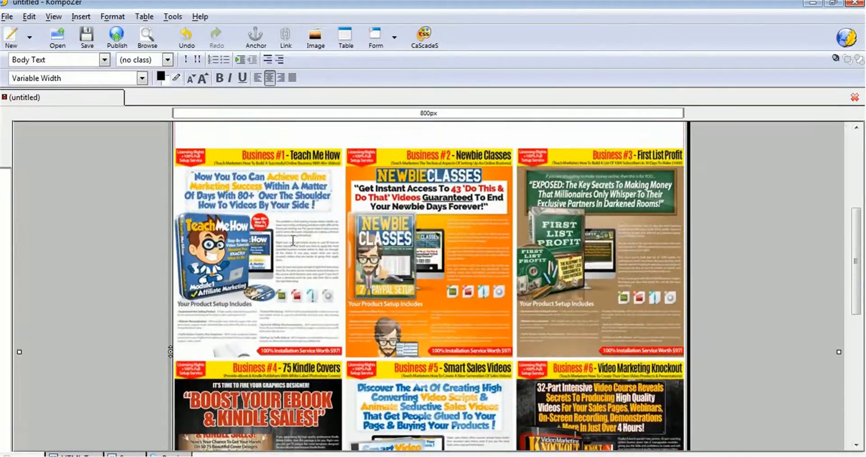
{"action": "scroll", "coordinate": [293, 240], "scroll_direction": "up", "scroll_amount": 4}
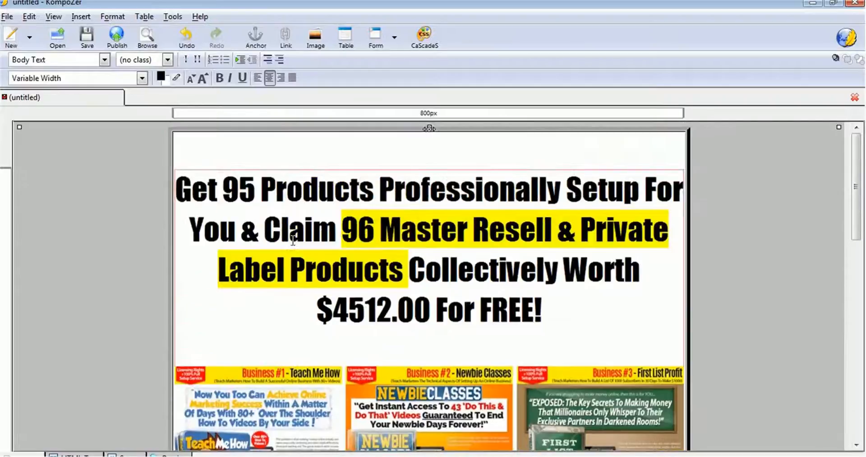
- Add a blank line before the headline and center an empty line at the very top of the table cell
{"action": "scroll", "coordinate": [293, 240], "scroll_direction": "down", "scroll_amount": 1}
{"action": "scroll", "coordinate": [292, 240], "scroll_direction": "up", "scroll_amount": 1}
{"action": "left_click", "coordinate": [175, 185]}
{"action": "key", "text": "Return"}
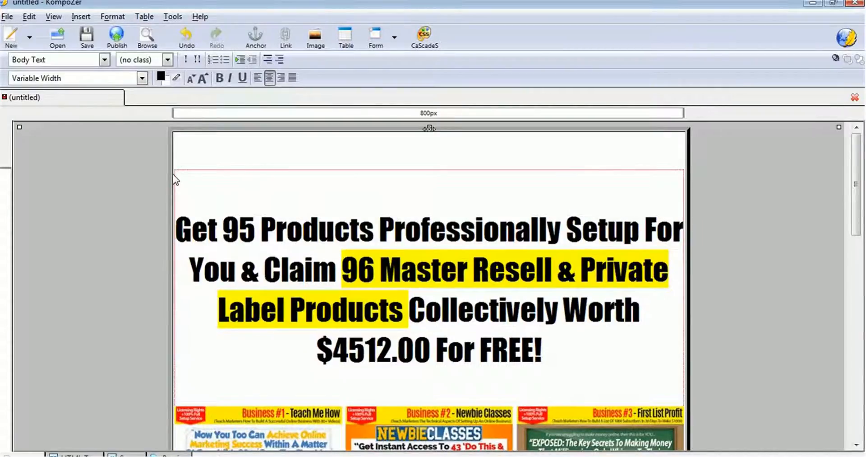
{"action": "left_click", "coordinate": [336, 145]}
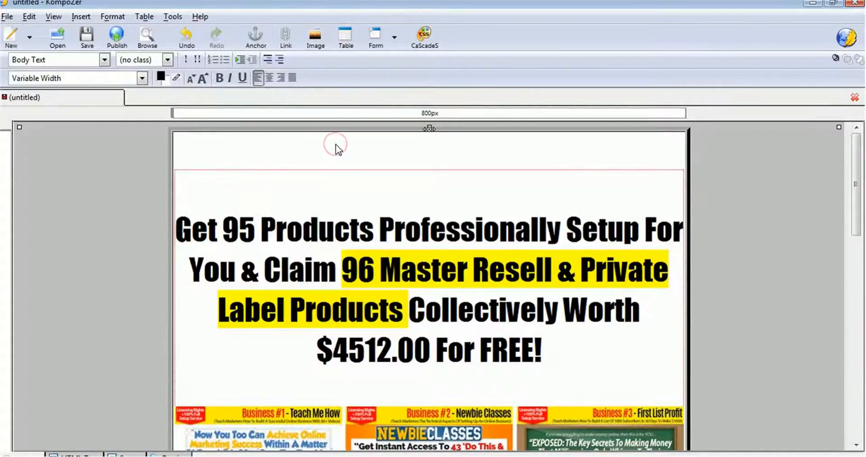
{"action": "left_click", "coordinate": [269, 76]}
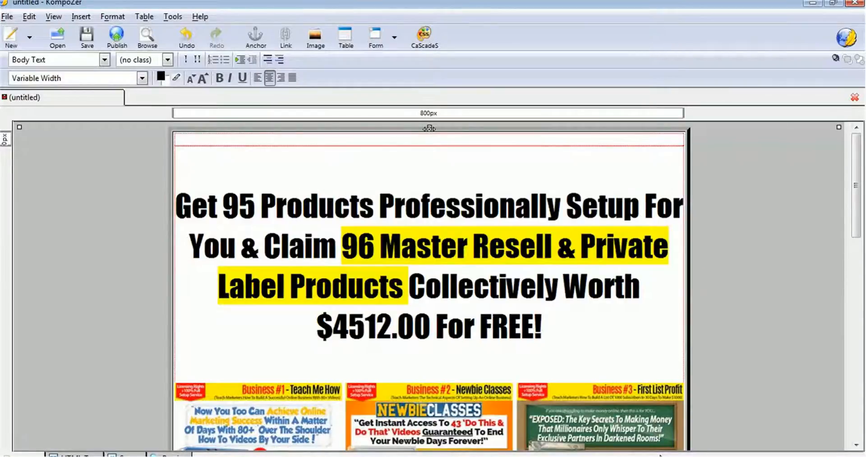
- Switch to affiliate links & text.txt in Notepad and copy the header banner HTML code for 468x60_01.gif
{"action": "left_click", "coordinate": [661, 456]}
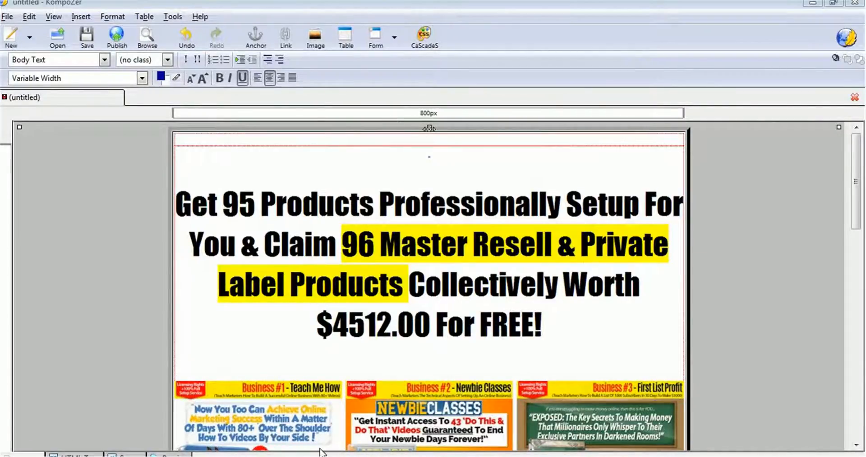
{"action": "mouse_move", "coordinate": [322, 452]}
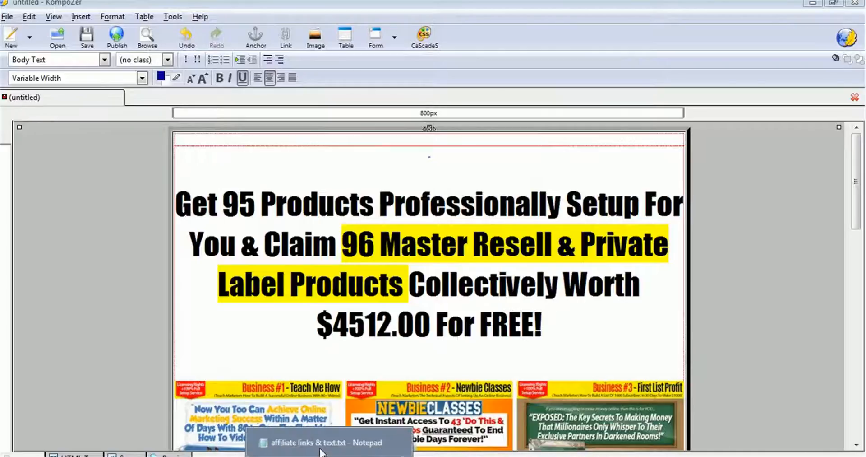
{"action": "left_click", "coordinate": [322, 452]}
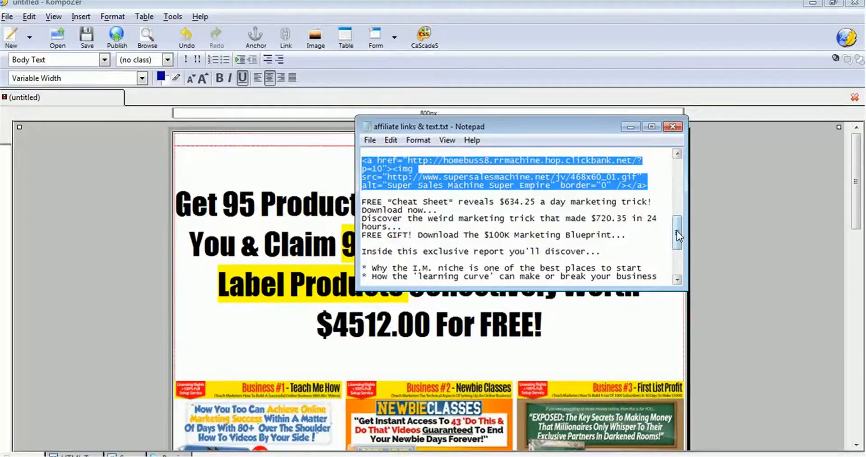
{"action": "left_click_drag", "start_coordinate": [677, 228], "coordinate": [673, 150]}
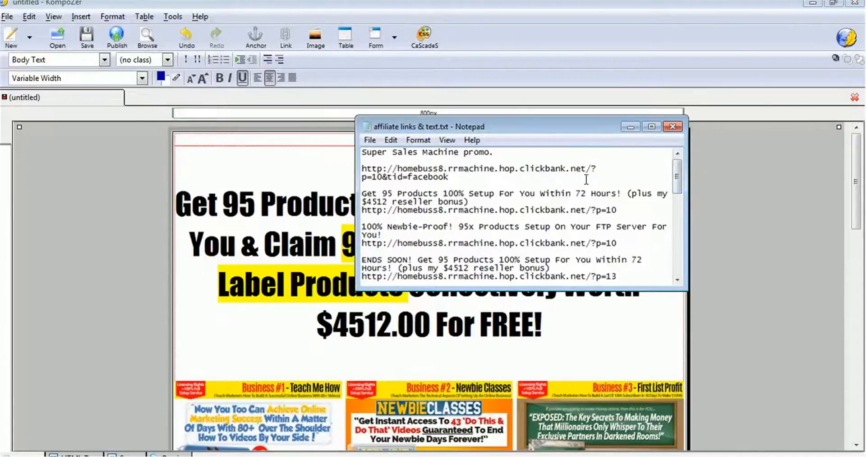
{"action": "left_click_drag", "start_coordinate": [676, 185], "coordinate": [681, 228]}
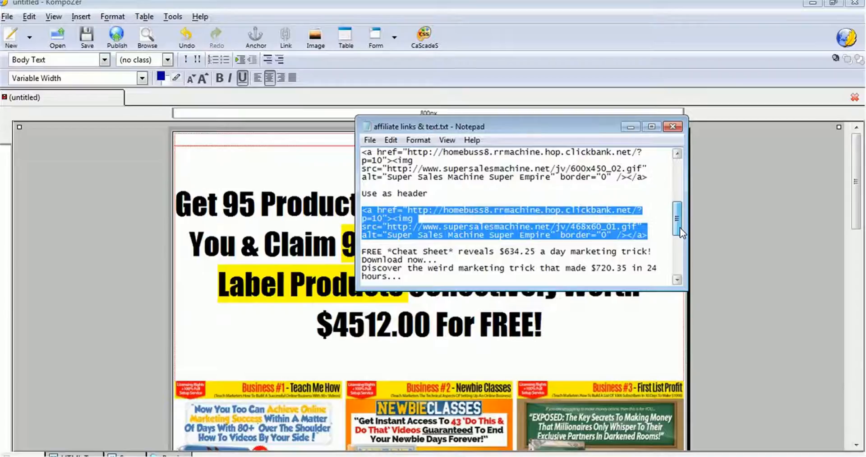
{"action": "right_click", "coordinate": [382, 213]}
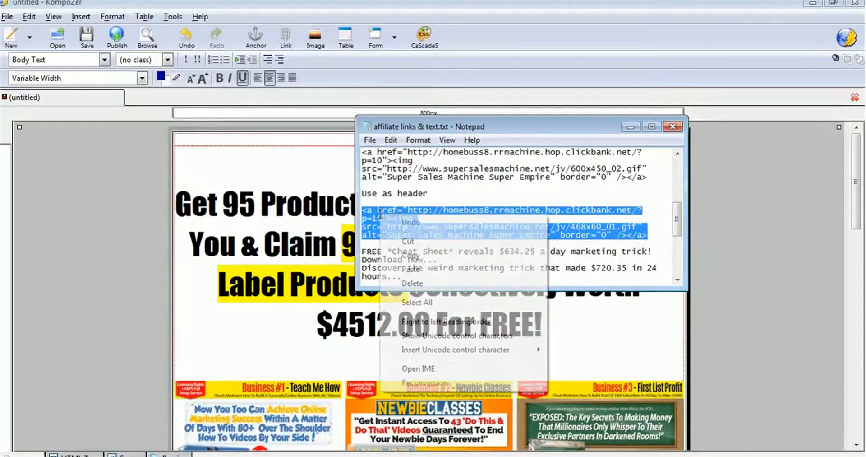
{"action": "left_click", "coordinate": [409, 255]}
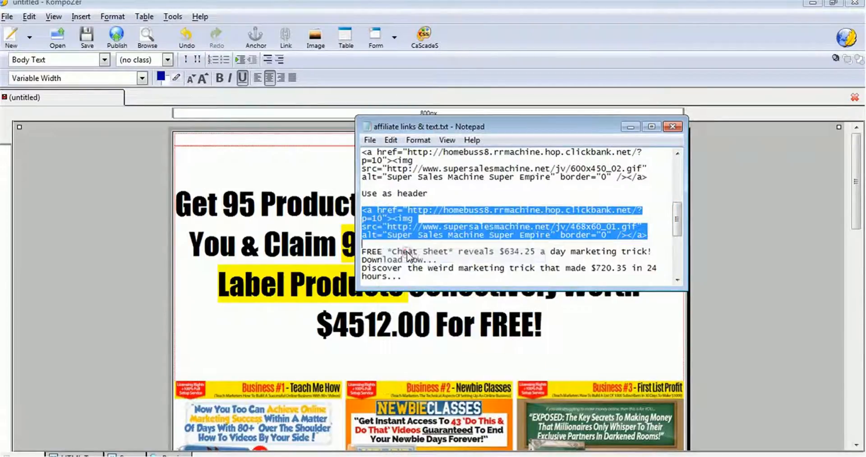
{"action": "left_click", "coordinate": [630, 125]}
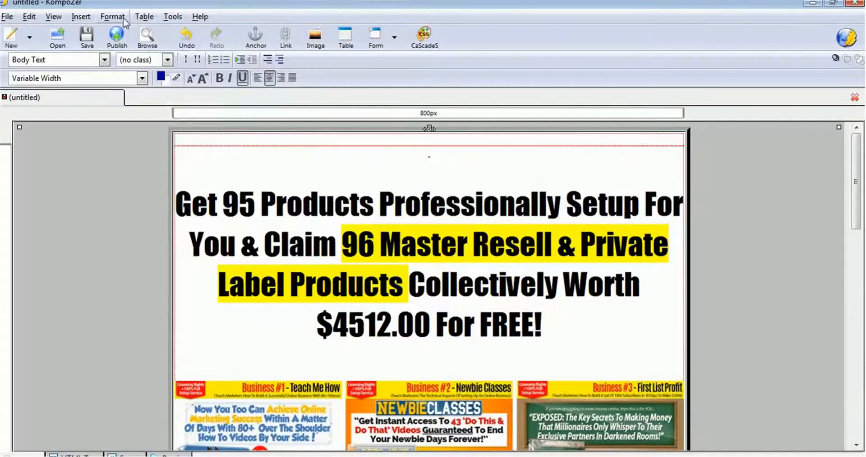
- Insert the copied 468x60_01.gif banner link as HTML in the centered line above the headline
{"action": "left_click", "coordinate": [81, 18]}
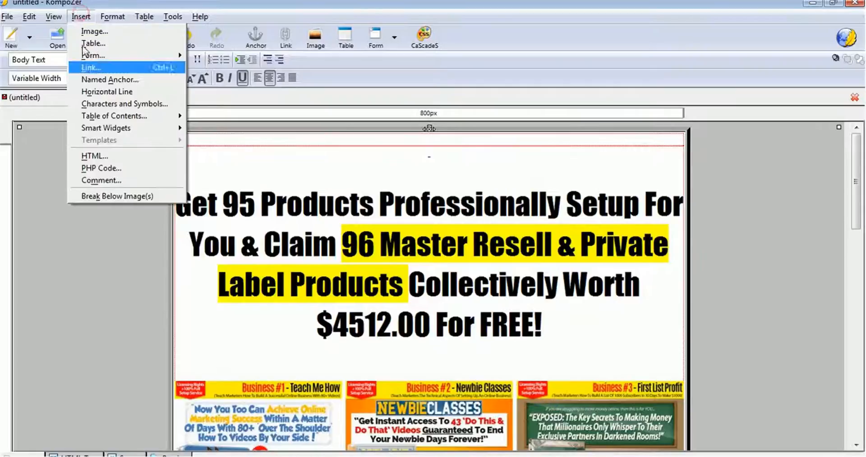
{"action": "left_click", "coordinate": [98, 156]}
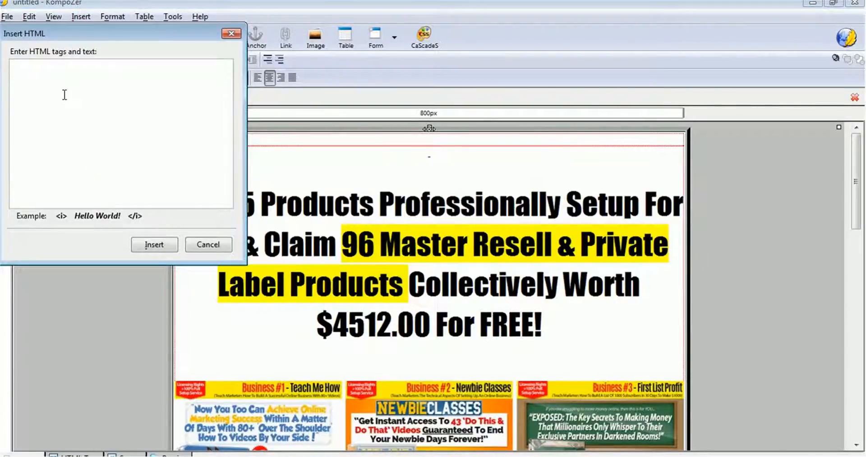
{"action": "key", "text": "ctrl+v"}
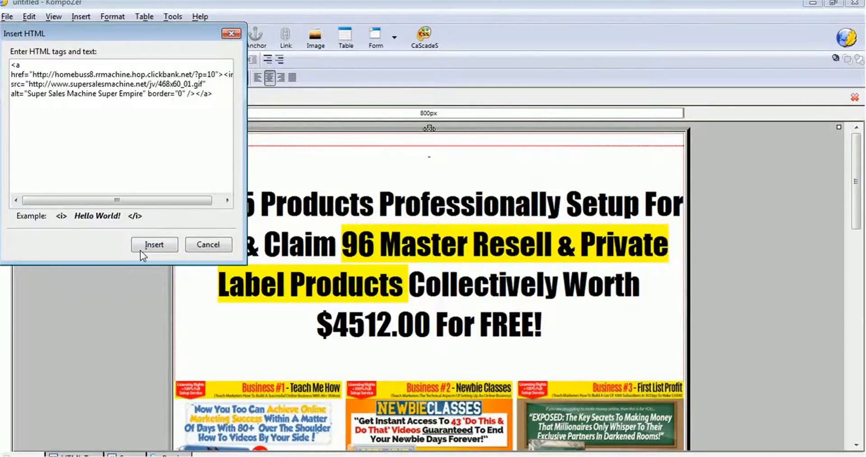
{"action": "left_click", "coordinate": [153, 245]}
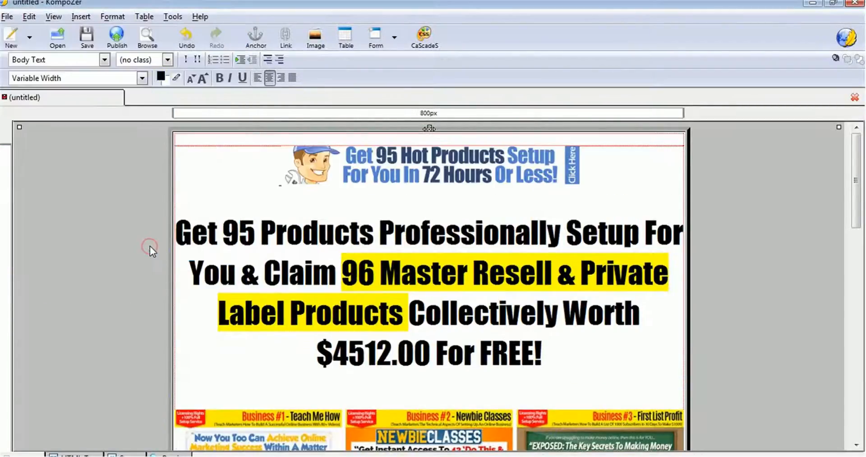
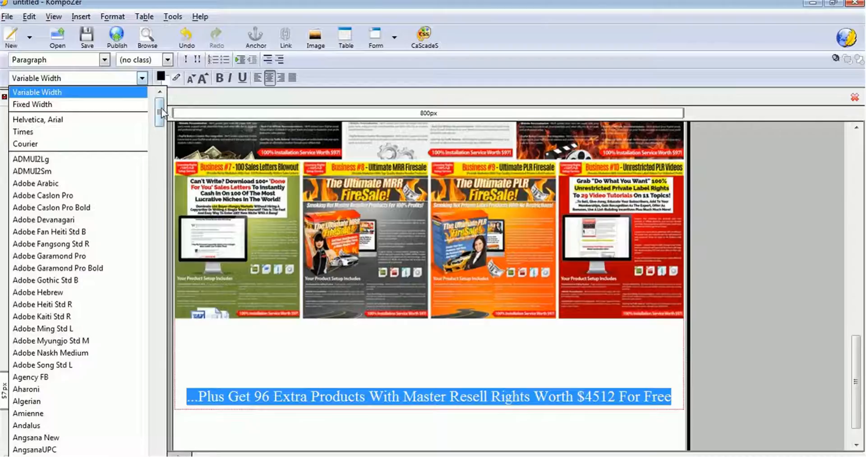
- Format the line "...Plus Get 96 Extra Products With Master Resell Rights Worth $4512 For Free" in bold Tahoma, one font size smaller
{"action": "left_click_drag", "start_coordinate": [158, 112], "coordinate": [154, 417]}
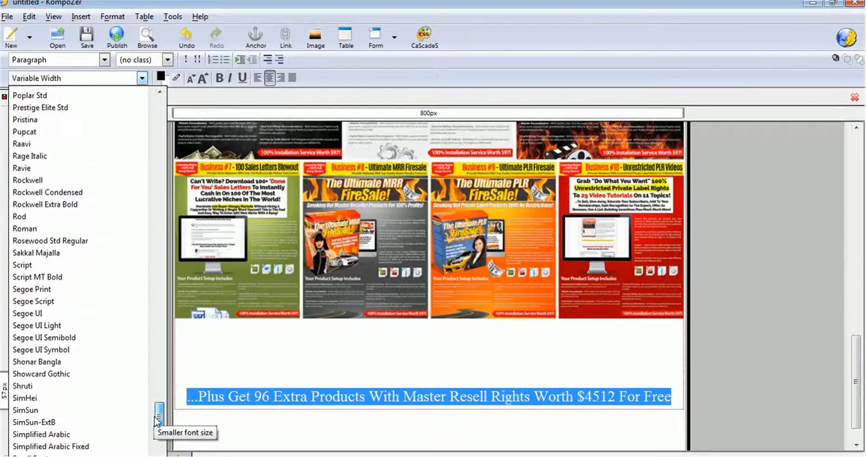
{"action": "mouse_move", "coordinate": [156, 419]}
{"action": "left_mouse_down"}
{"action": "mouse_move", "coordinate": [156, 411]}
{"action": "mouse_move", "coordinate": [155, 420]}
{"action": "left_mouse_up"}
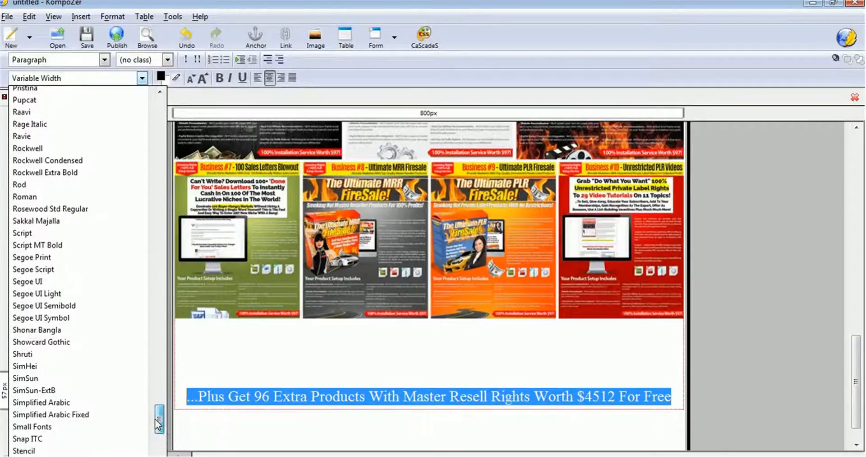
{"action": "left_click_drag", "start_coordinate": [157, 423], "coordinate": [156, 446]}
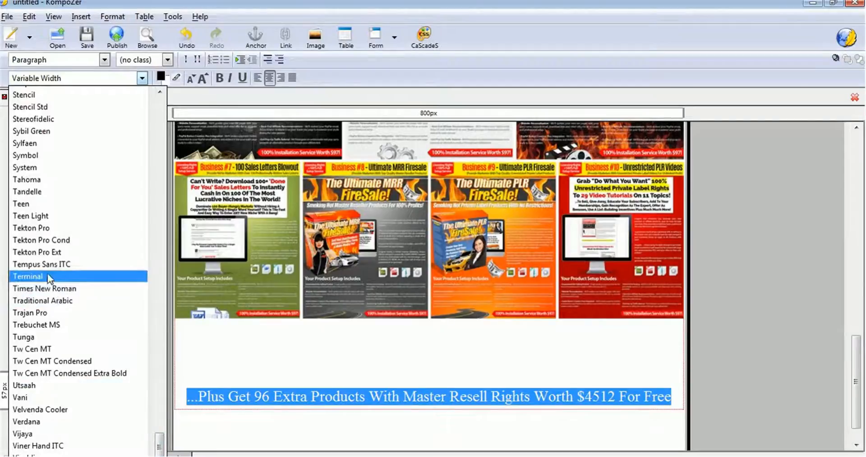
{"action": "left_click", "coordinate": [35, 182]}
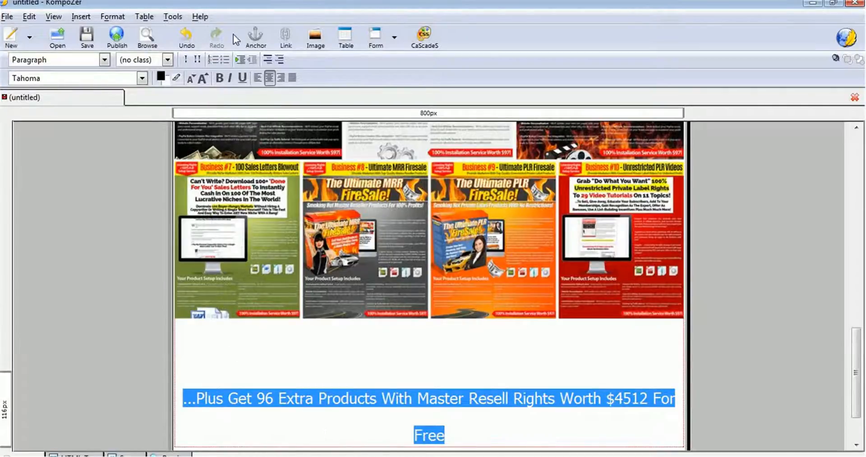
{"action": "left_click", "coordinate": [220, 77]}
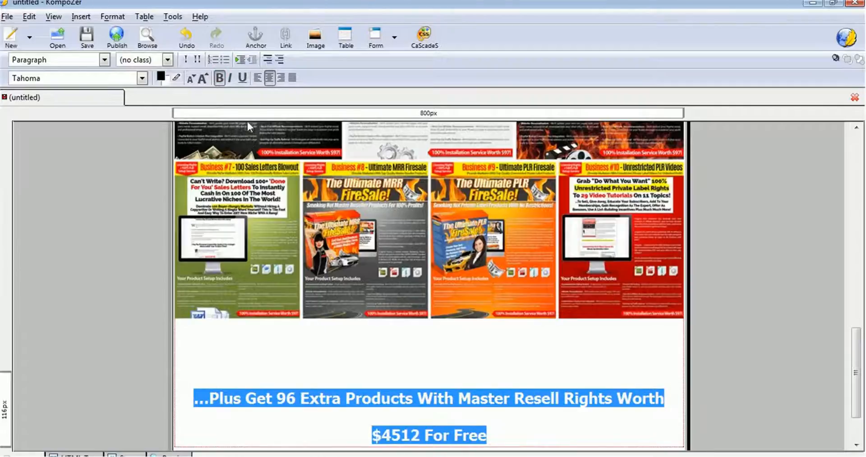
{"action": "left_click", "coordinate": [189, 78]}
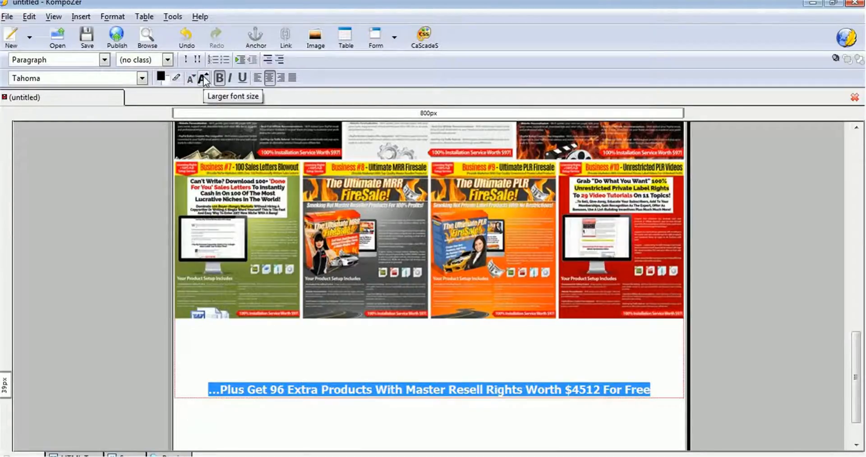
{"action": "left_click", "coordinate": [204, 79]}
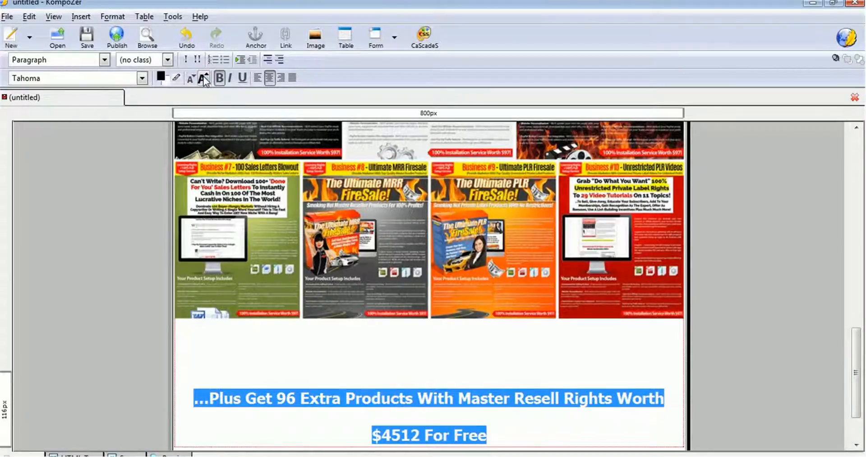
{"action": "left_click", "coordinate": [203, 79]}
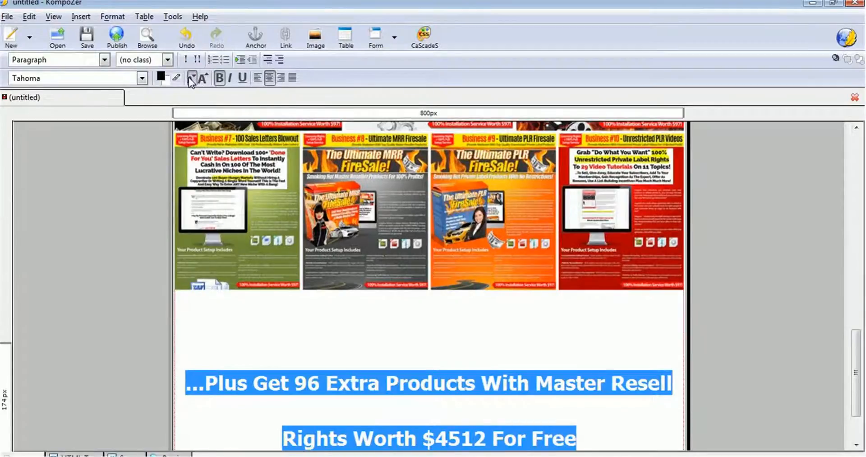
{"action": "left_click", "coordinate": [191, 79]}
{"action": "left_click", "coordinate": [191, 79]}
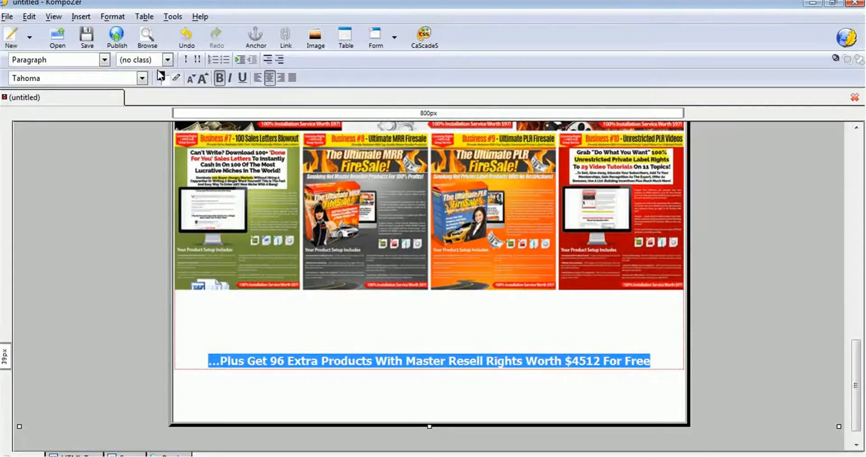
- Give the "...Plus Get 96 Extra Products" line a red (#FF0000) highlight and white (#FFFFFF) text
{"action": "left_click", "coordinate": [176, 79]}
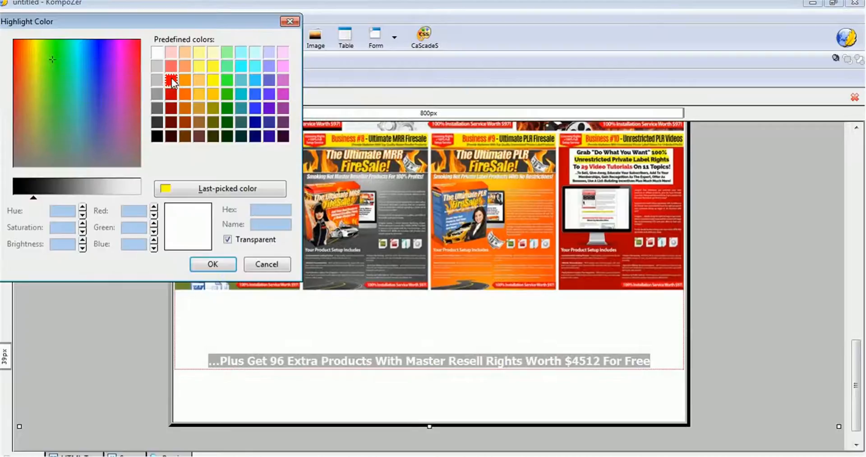
{"action": "left_click", "coordinate": [172, 80]}
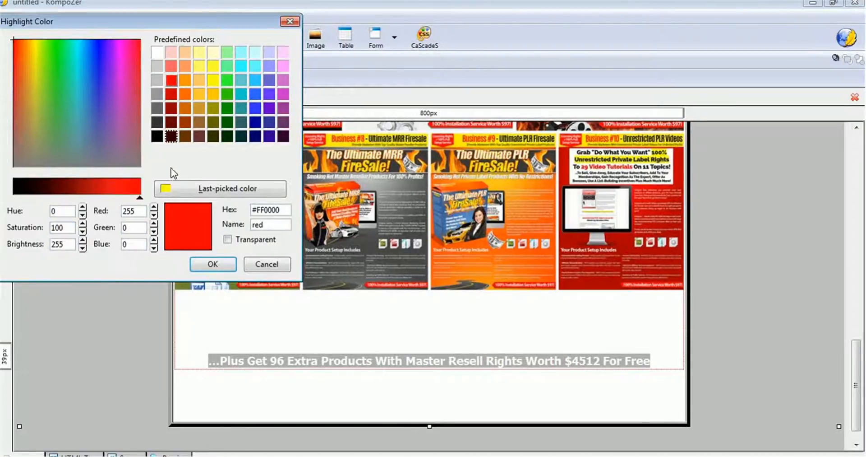
{"action": "left_click", "coordinate": [208, 265]}
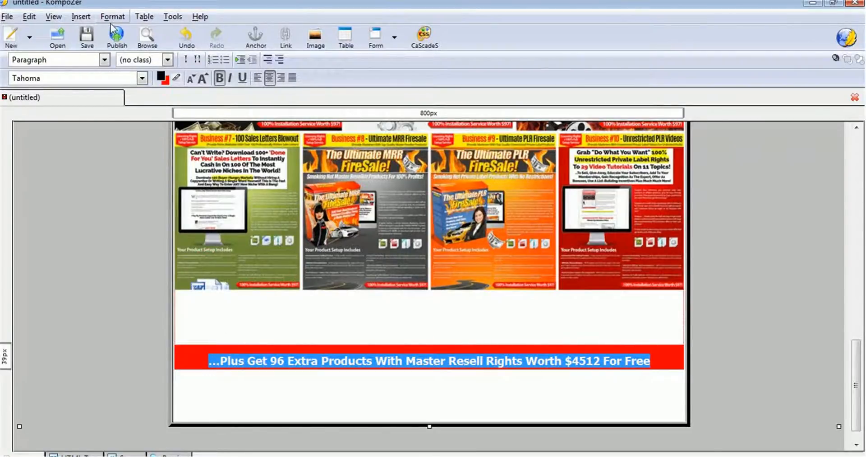
{"action": "left_click", "coordinate": [160, 79]}
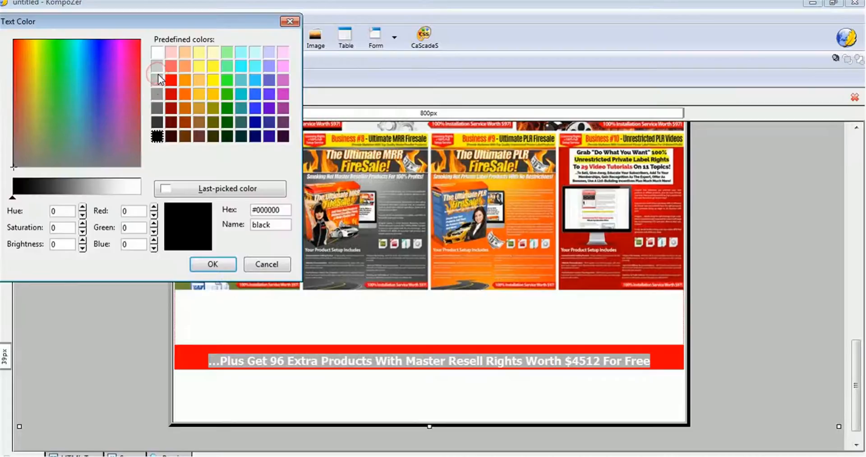
{"action": "left_click", "coordinate": [156, 51]}
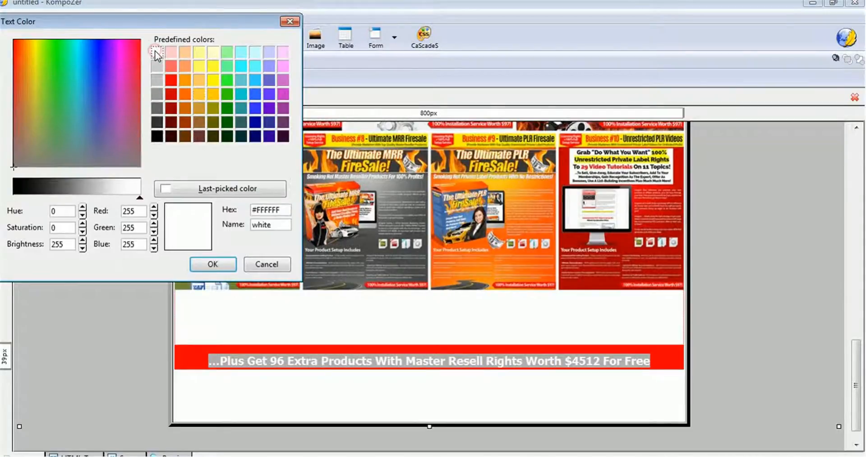
{"action": "left_click", "coordinate": [212, 264]}
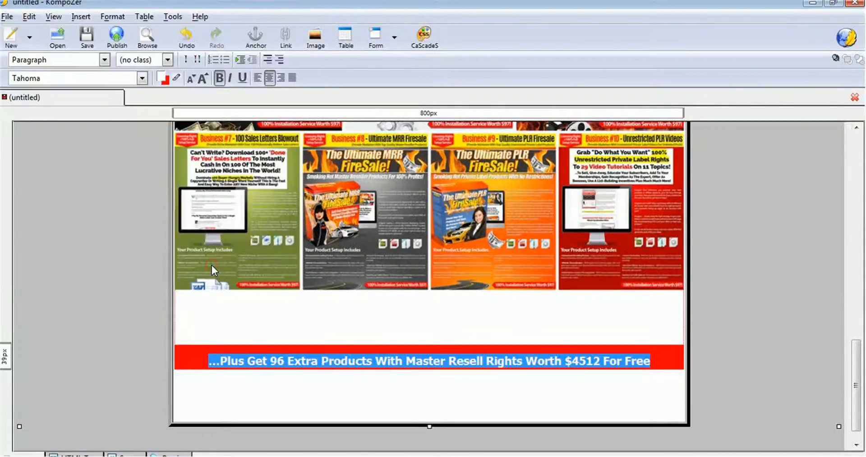
{"action": "left_click", "coordinate": [310, 413]}
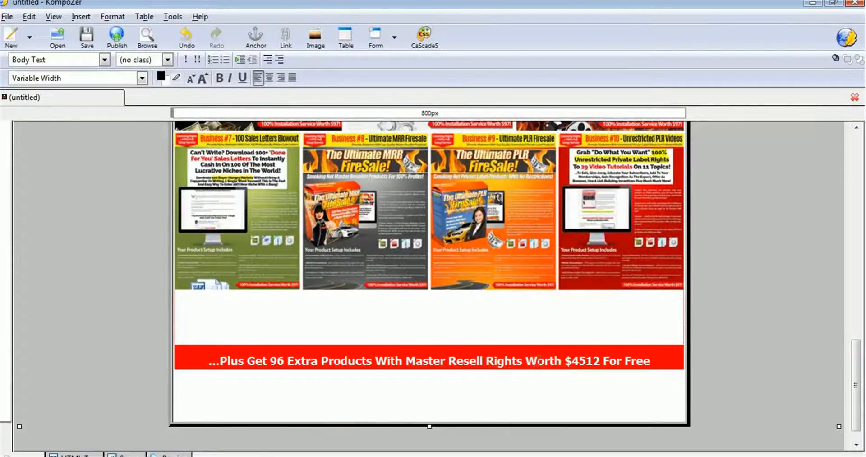
- Add a centered empty line below the red highlighted subheadline
{"action": "left_click", "coordinate": [683, 366]}
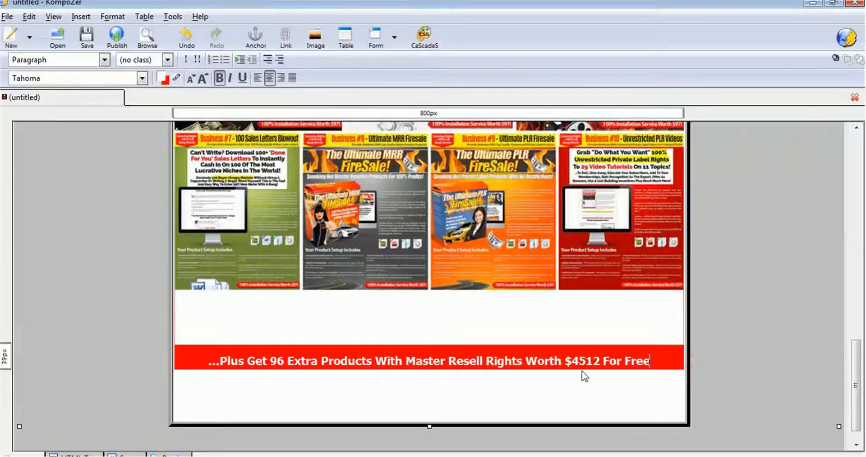
{"action": "left_click", "coordinate": [414, 374]}
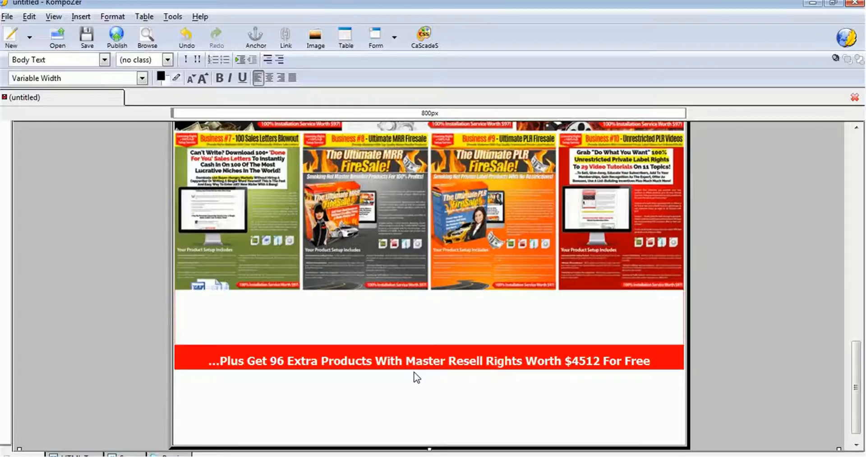
{"action": "left_click", "coordinate": [270, 78]}
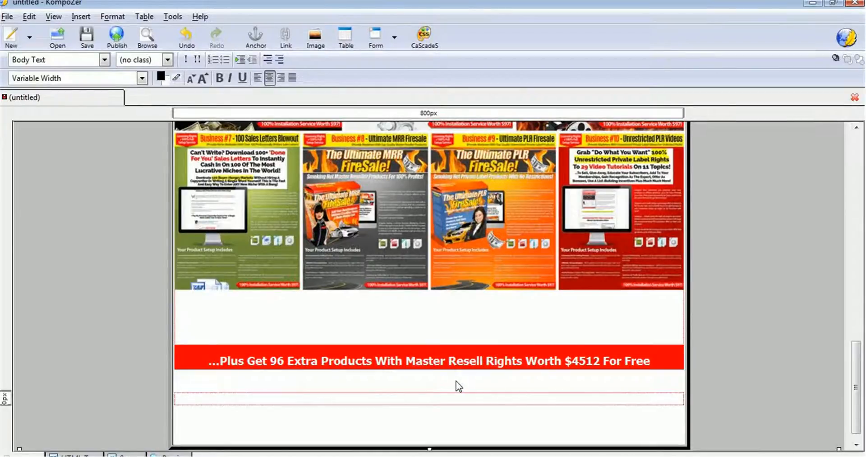
- Enter "66 Instant Niche Businesses and 30 Instant Marketing Businesses as a BONUS" in the centered empty line below the red subheadline
{"action": "type", "text": "66 Instant Nich"}
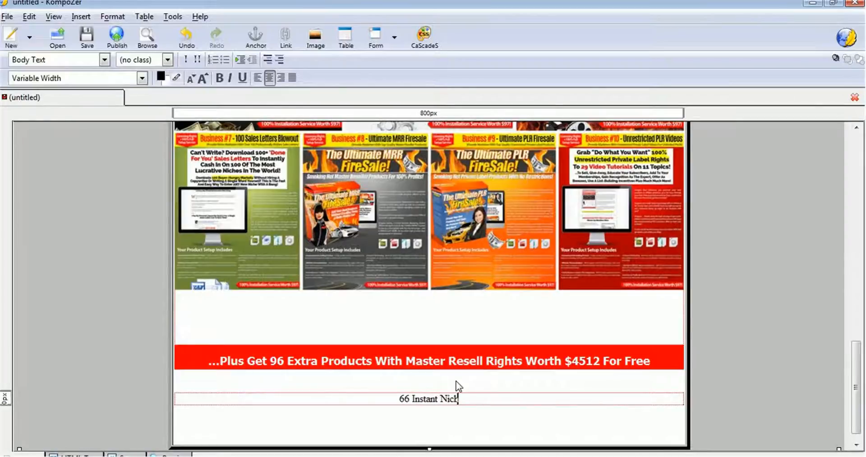
{"action": "type", "text": "e"}
{"action": "type", "text": "Businesses and 30 Instant Marketing Businesses  as a BONUS"}
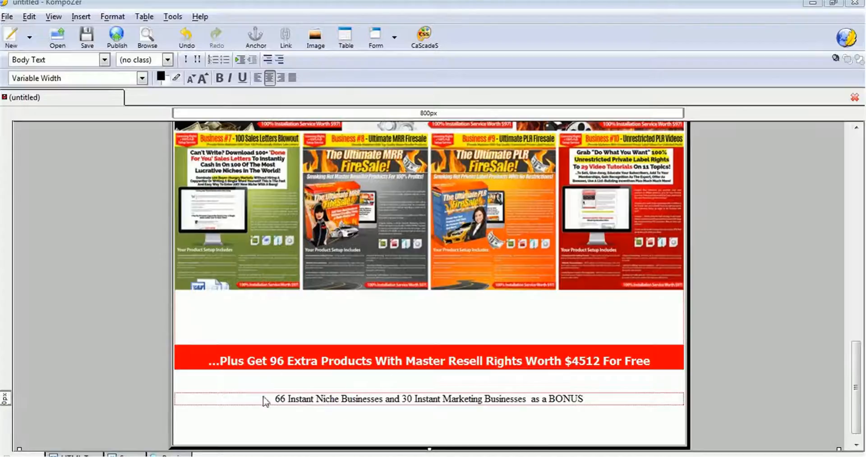
- Format the "66 Instant Niche Businesses..." line in bold Tahoma, one font size larger
{"action": "left_click_drag", "start_coordinate": [272, 400], "coordinate": [586, 410]}
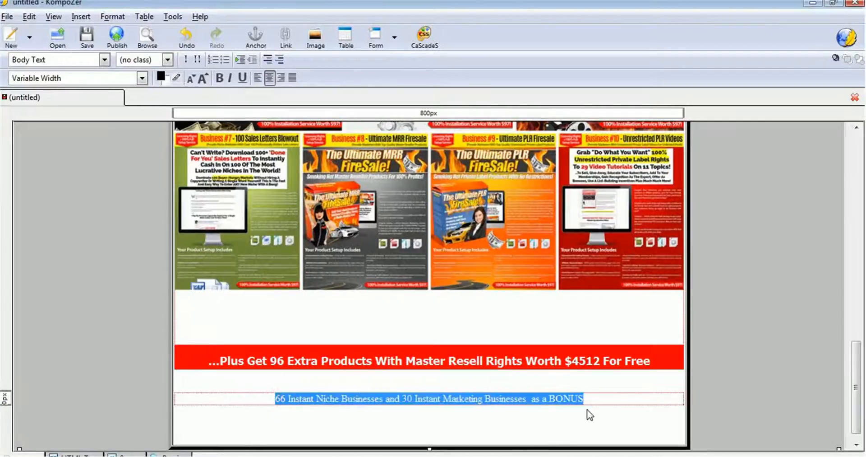
{"action": "left_click", "coordinate": [220, 77]}
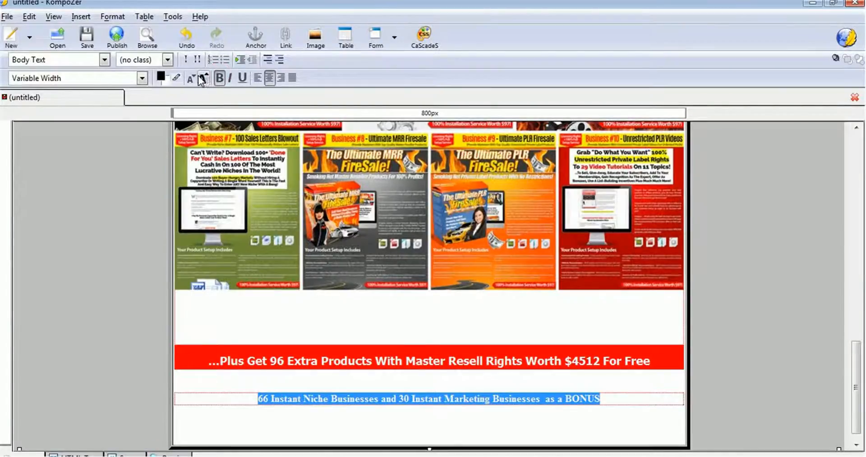
{"action": "left_click", "coordinate": [204, 79]}
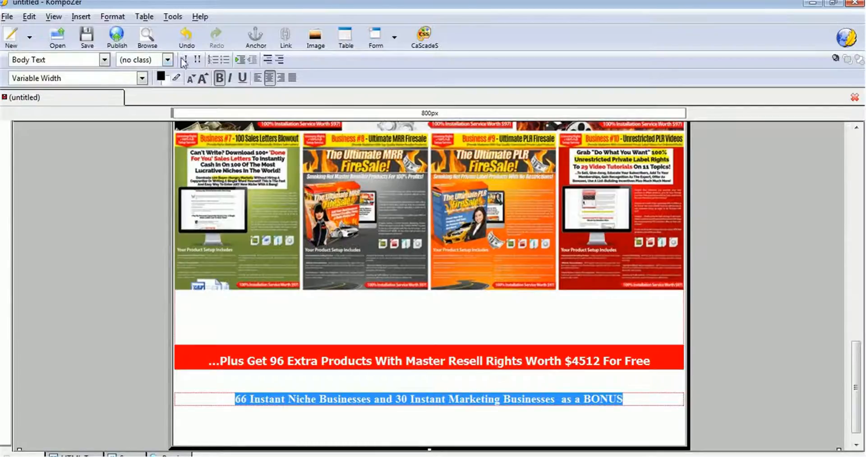
{"action": "left_click", "coordinate": [142, 78]}
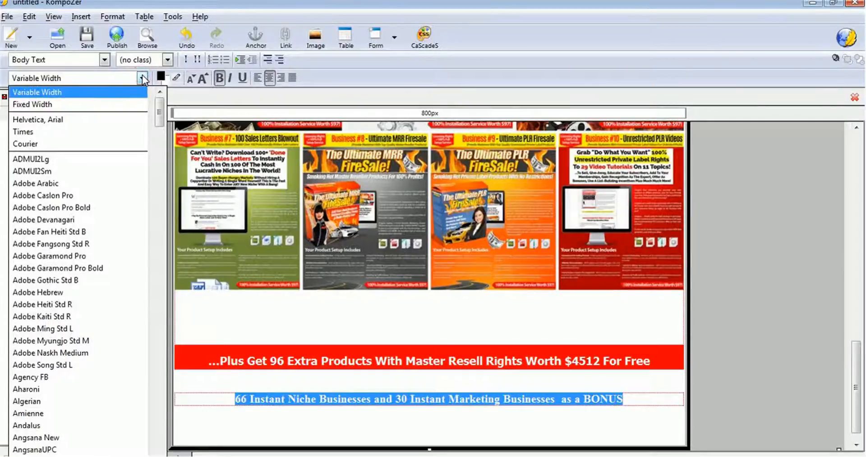
{"action": "mouse_move", "coordinate": [157, 110]}
{"action": "left_mouse_down"}
{"action": "mouse_move", "coordinate": [125, 412]}
{"action": "mouse_move", "coordinate": [120, 426]}
{"action": "mouse_move", "coordinate": [94, 437]}
{"action": "left_mouse_up"}
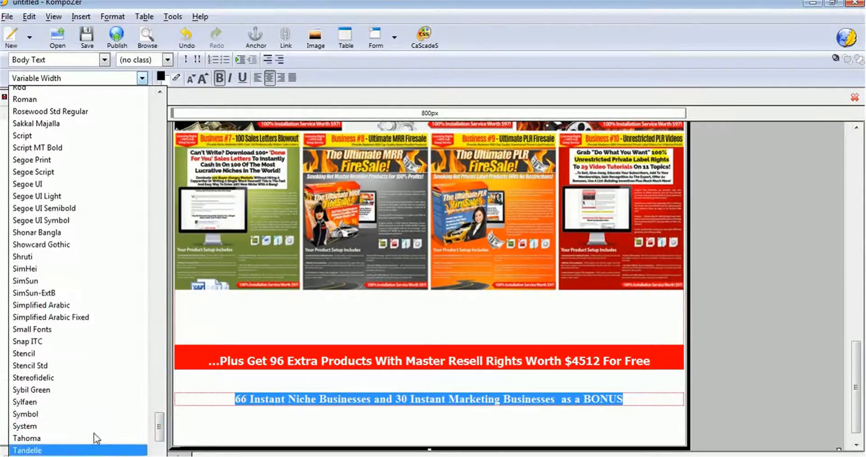
{"action": "left_click", "coordinate": [49, 438]}
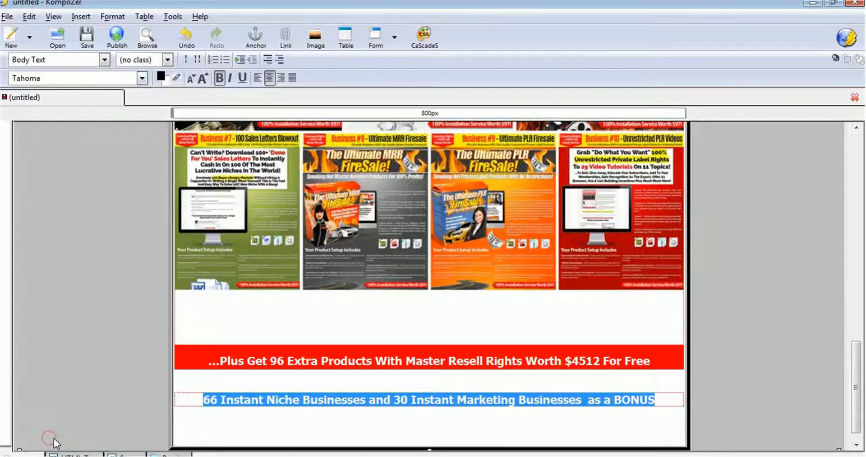
{"action": "left_click", "coordinate": [253, 424]}
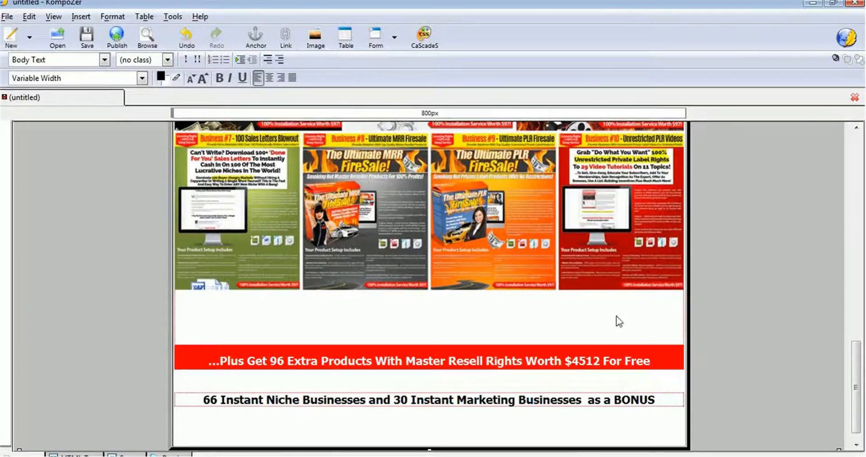
- Add the line "Click This Banner Below To Get Started" below the "66 Instant Niche Businesses..." line, leaving a blank line between them
{"action": "left_click", "coordinate": [662, 403]}
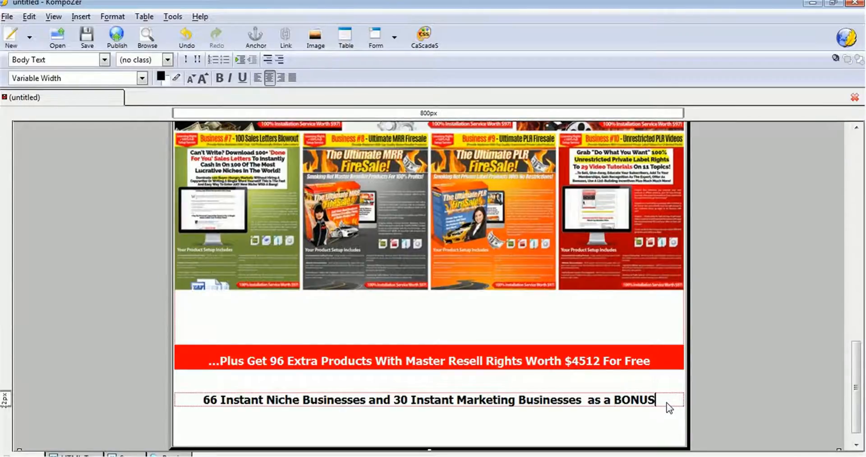
{"action": "key", "text": "Return"}
{"action": "key", "text": "Return"}
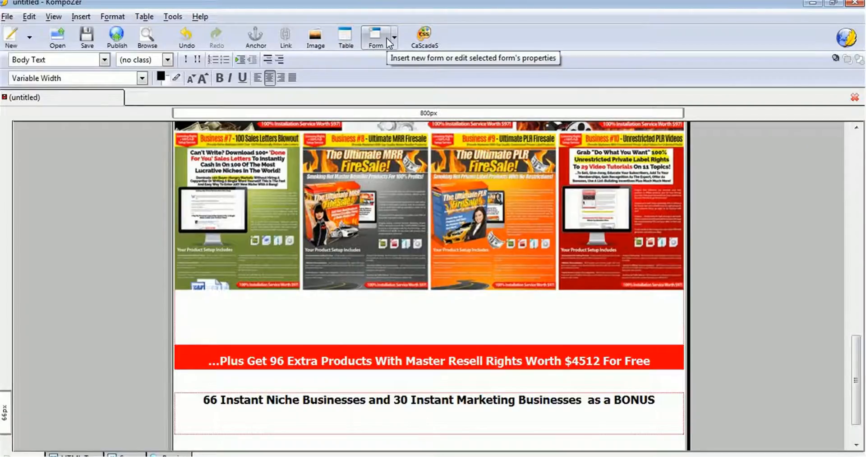
{"action": "type", "text": "cL"}
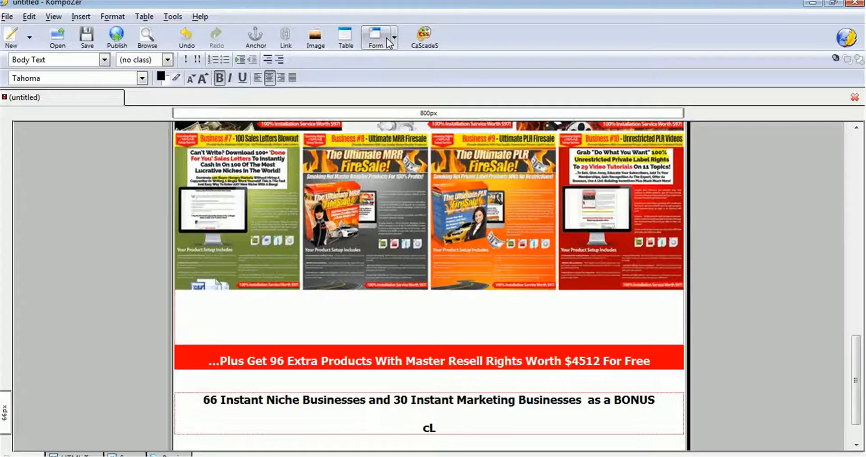
{"action": "key", "text": "BackSpace"}
{"action": "key", "text": "BackSpace"}
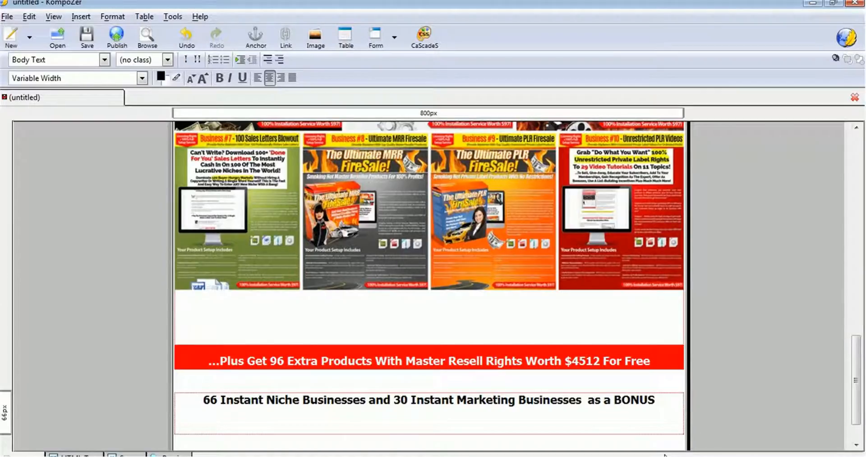
{"action": "type", "text": "Click"}
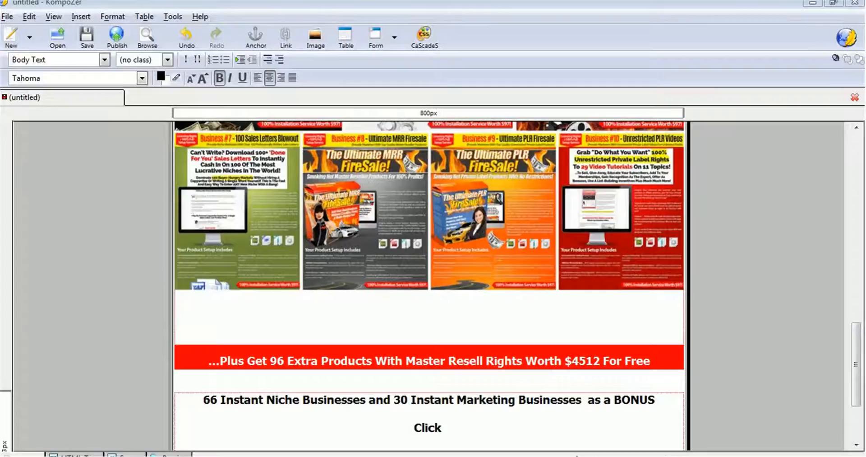
{"action": "left_click", "coordinate": [470, 423]}
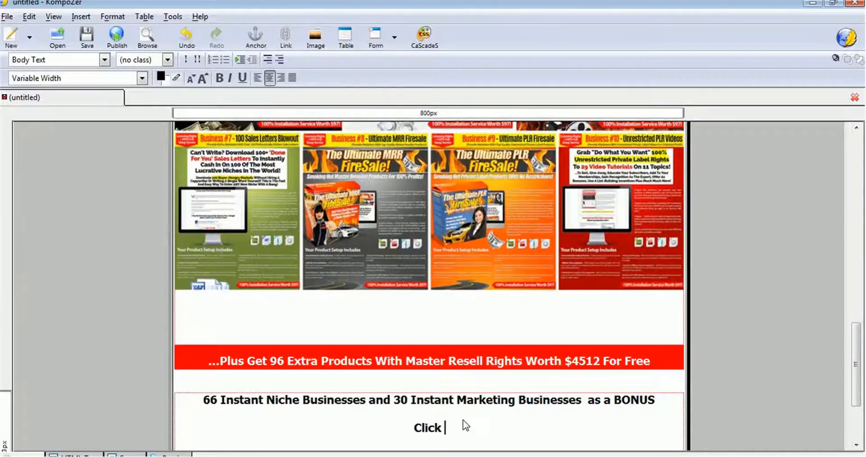
{"action": "type", "text": "T"}
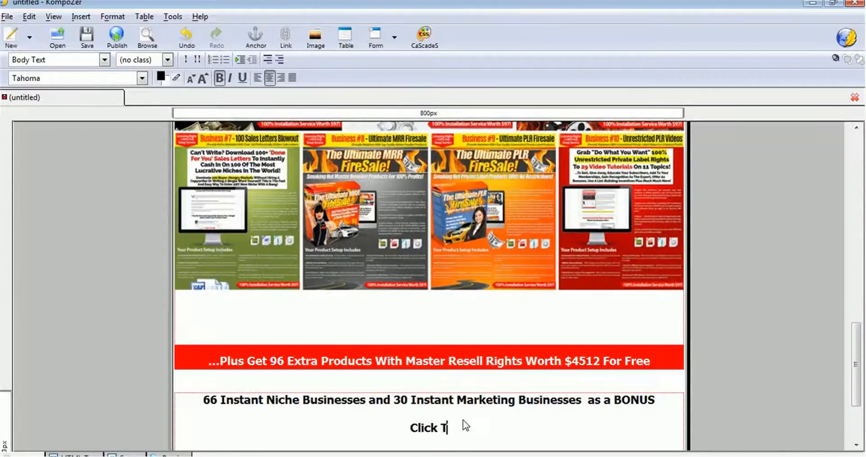
{"action": "type", "text": "his"}
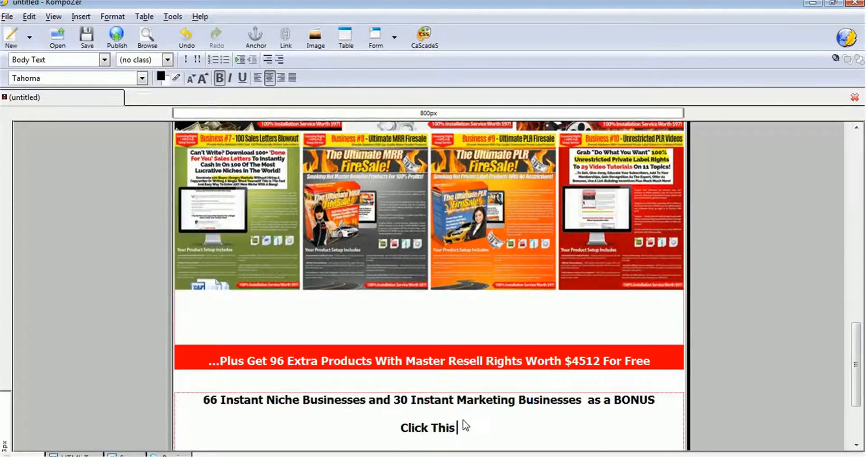
{"action": "type", "text": " Banner"}
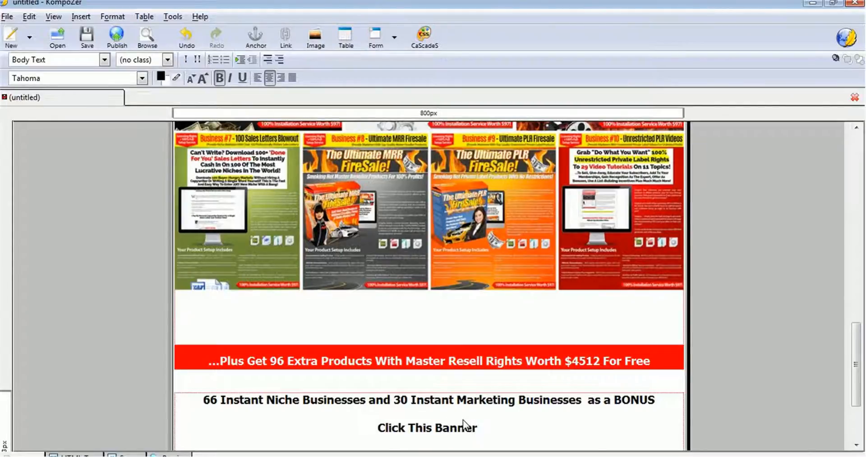
{"action": "type", "text": " Below T"}
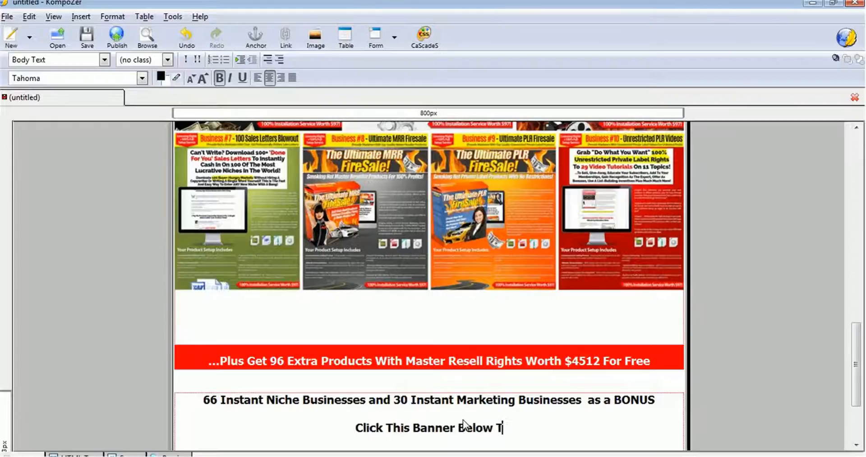
{"action": "type", "text": "o Get"}
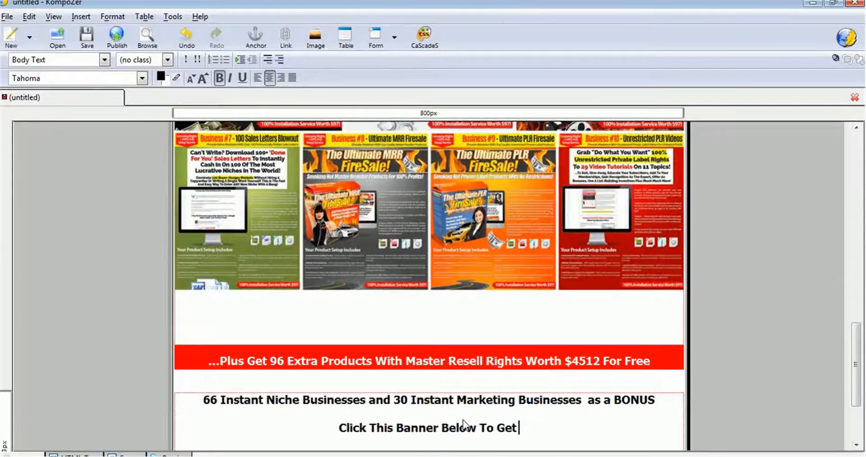
{"action": "type", "text": " Started"}
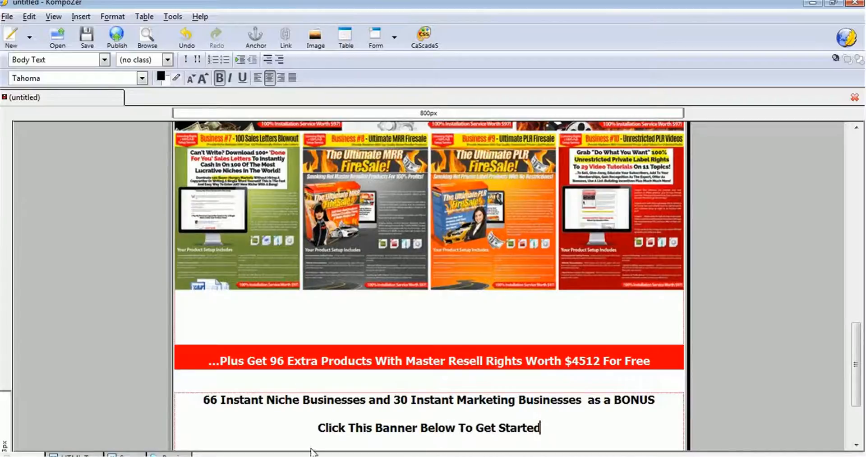
- Color the text "Click This Banner Below To Get Started" blue (#3366FF)
{"action": "left_click", "coordinate": [317, 419]}
{"action": "left_click_drag", "start_coordinate": [318, 427], "coordinate": [541, 427]}
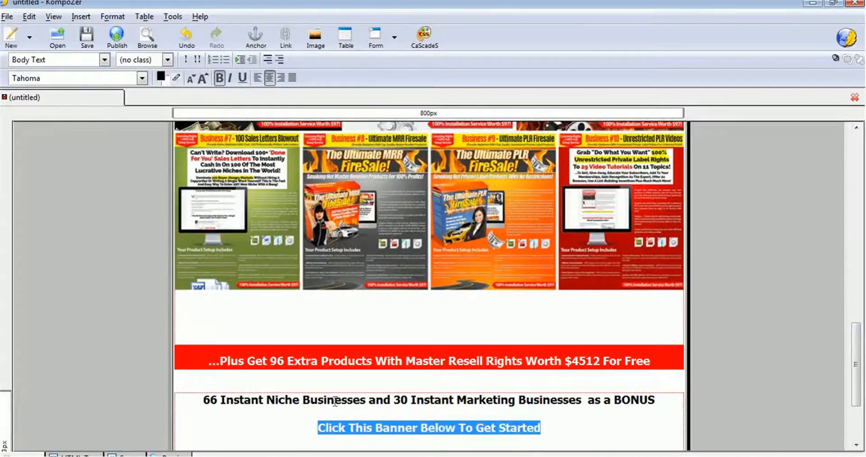
{"action": "left_click", "coordinate": [161, 72]}
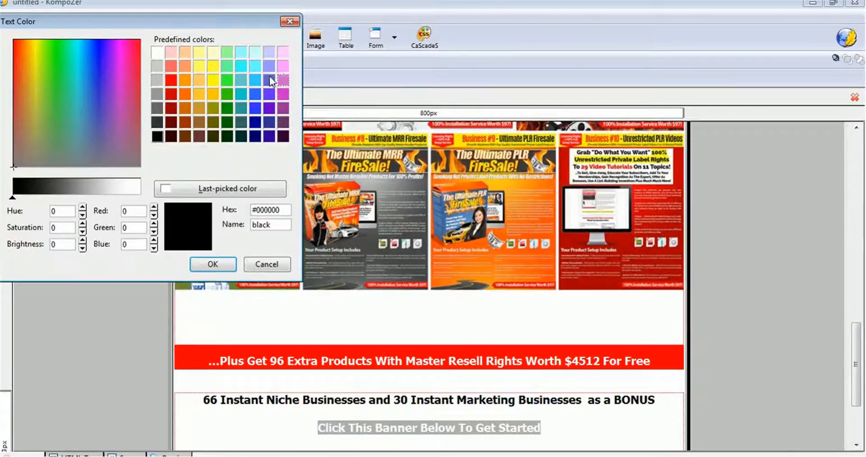
{"action": "left_click", "coordinate": [253, 94]}
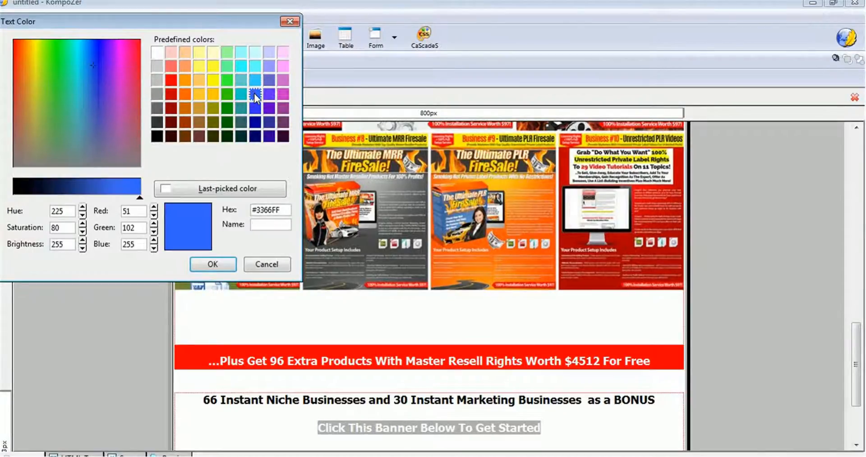
{"action": "left_click", "coordinate": [212, 264]}
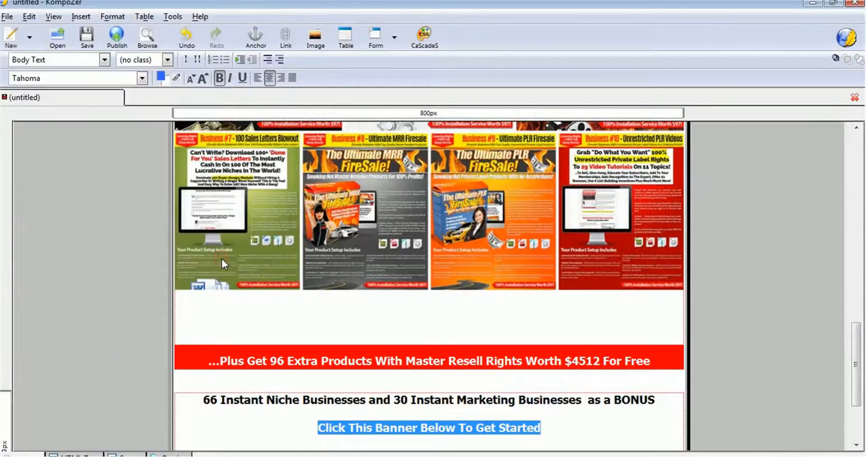
{"action": "left_click", "coordinate": [289, 428]}
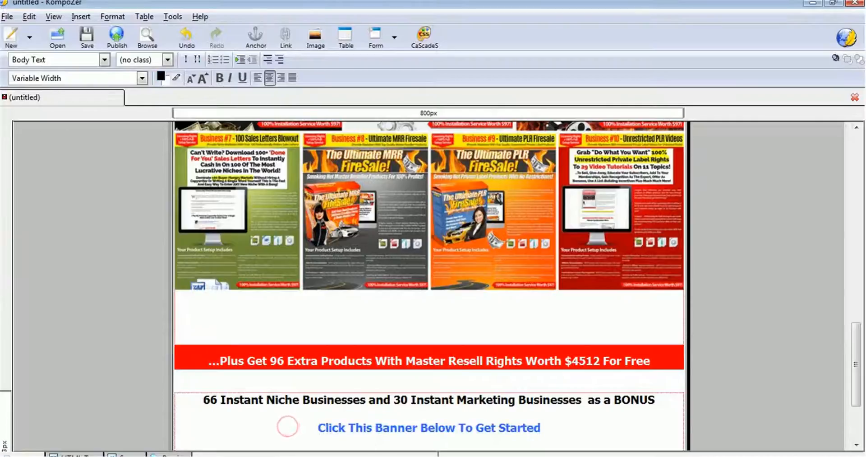
- Change the text color of the "Click This Banner Below To Get Started" line to a deeper blue (#3333FF)
{"action": "left_click_drag", "start_coordinate": [318, 427], "coordinate": [544, 435]}
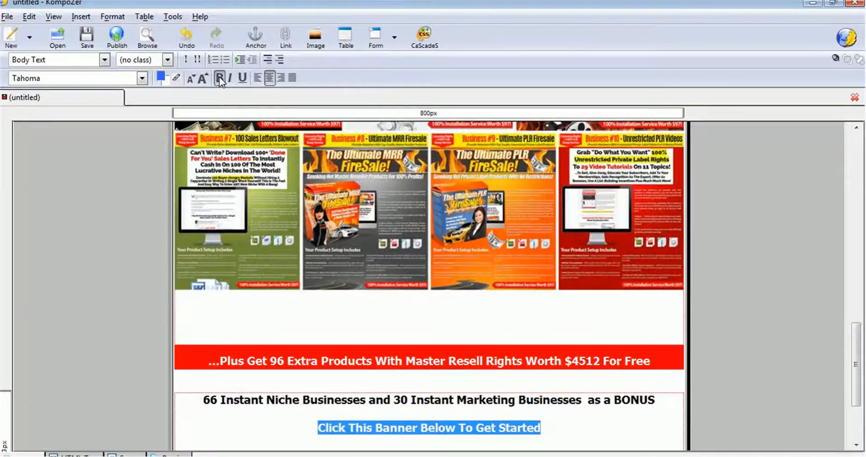
{"action": "left_click", "coordinate": [219, 78]}
{"action": "left_click", "coordinate": [219, 77]}
{"action": "left_click", "coordinate": [160, 72]}
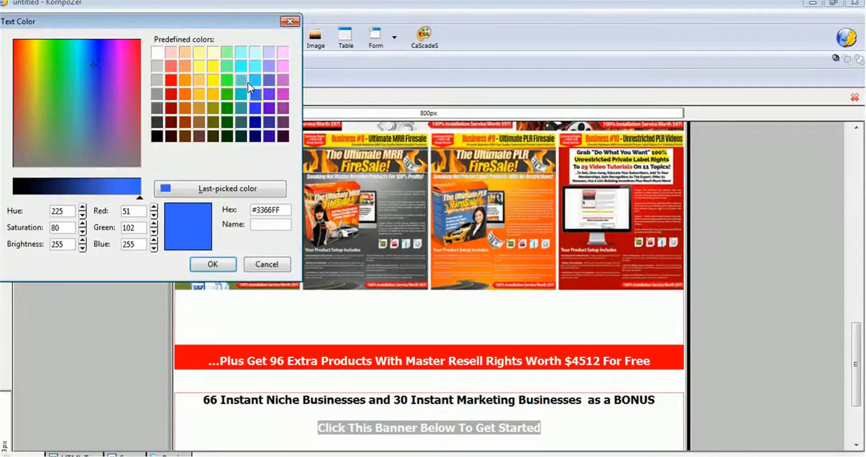
{"action": "left_click", "coordinate": [256, 104]}
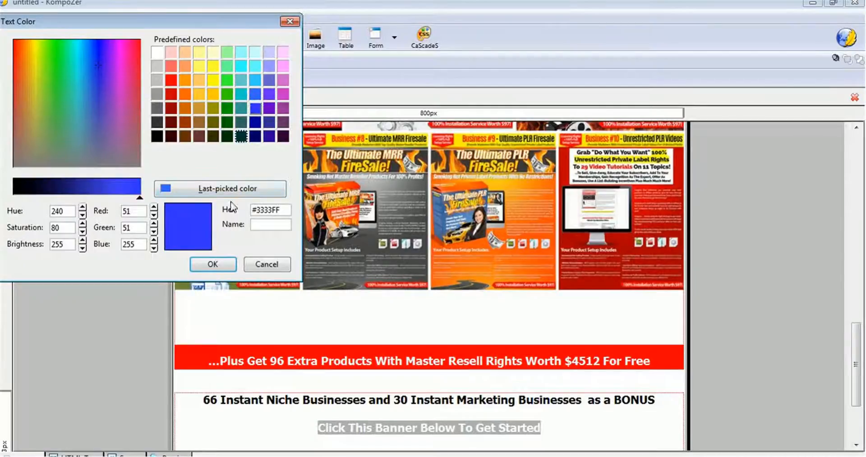
{"action": "left_click", "coordinate": [216, 260]}
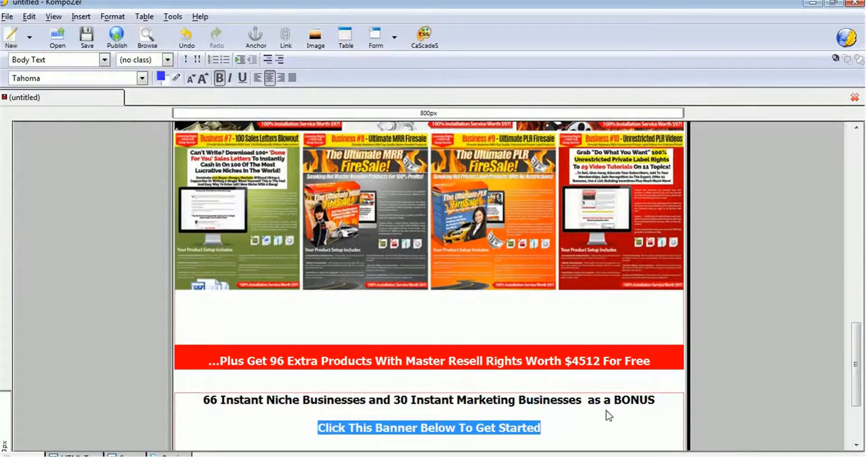
{"action": "left_click", "coordinate": [603, 432]}
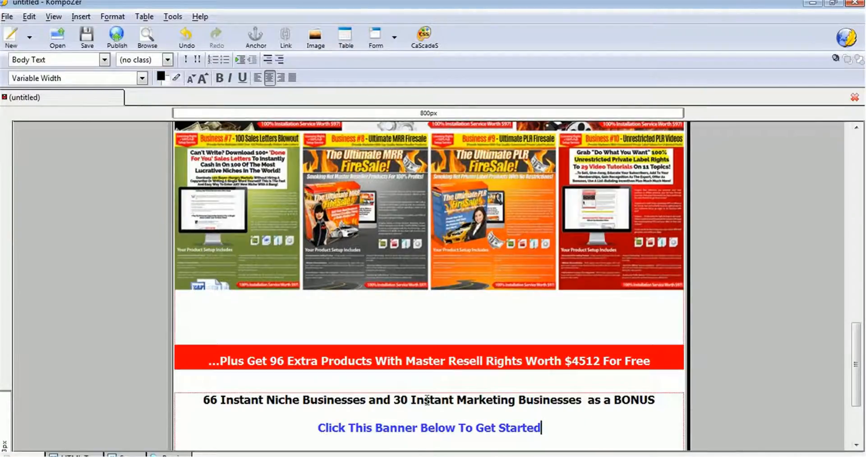
- Replace "This" with "The" in the blue call-to-action line so it reads "Click The Banner Below To Get Started"
{"action": "left_click", "coordinate": [372, 428]}
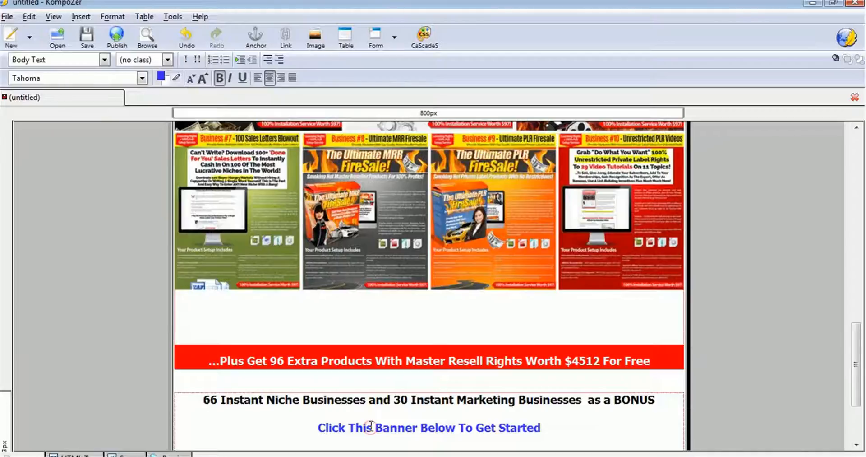
{"action": "key", "text": "BackSpace"}
{"action": "key", "text": "BackSpace"}
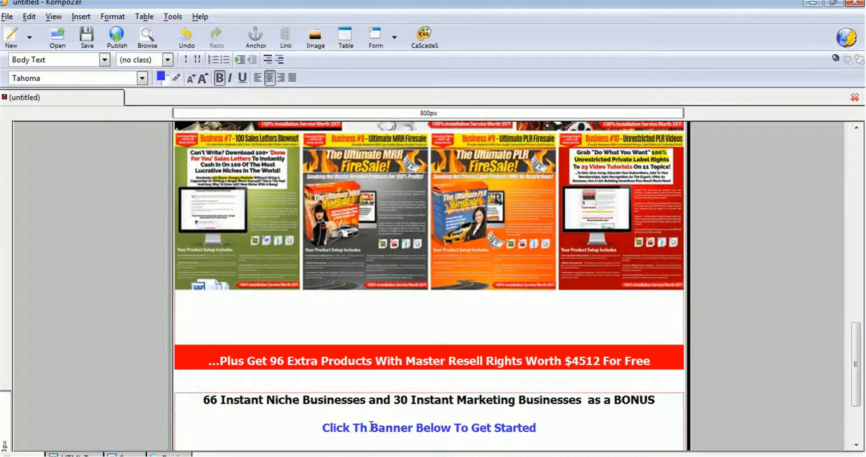
{"action": "type", "text": "e"}
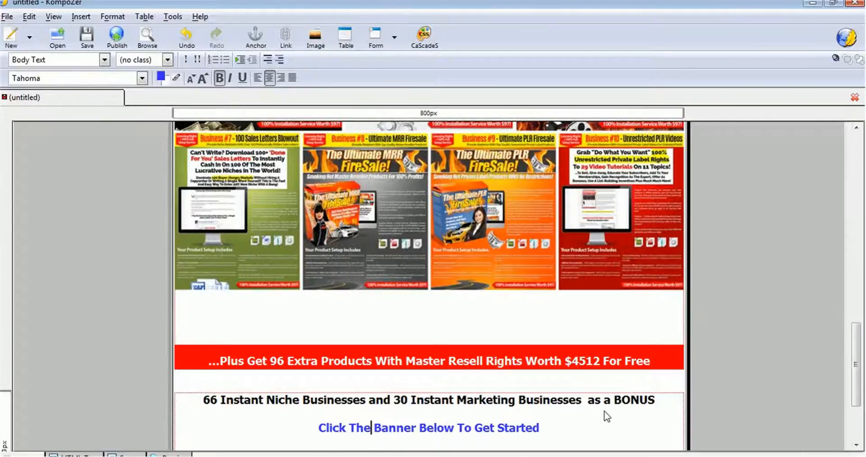
{"action": "left_click", "coordinate": [555, 420]}
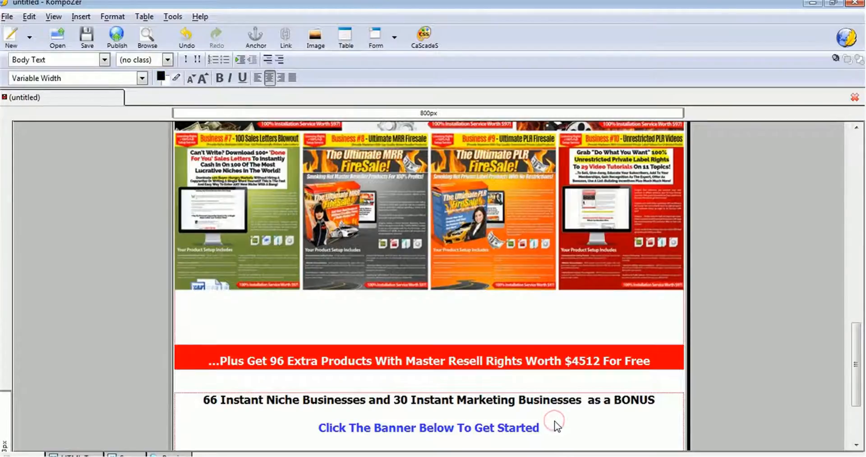
- Insert the image arrow-down-5.png without alternate text on a new line below "Click The Banner Below To Get Started"
{"action": "key", "text": "Return"}
{"action": "key", "text": "Return"}
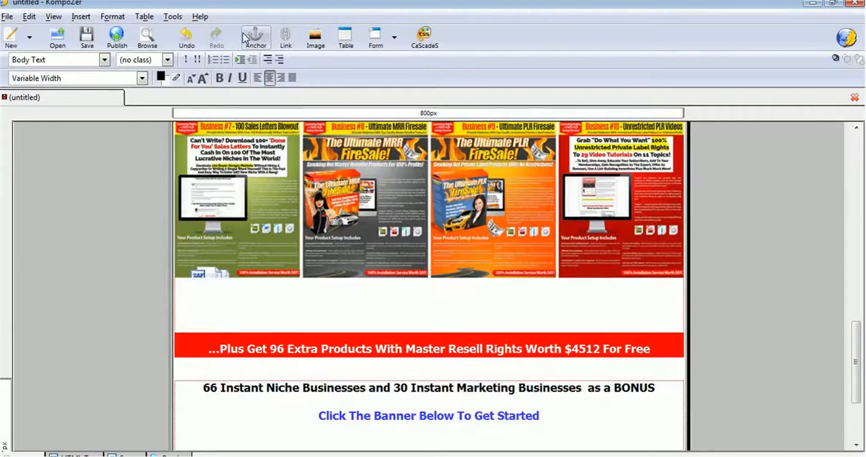
{"action": "left_click", "coordinate": [309, 30]}
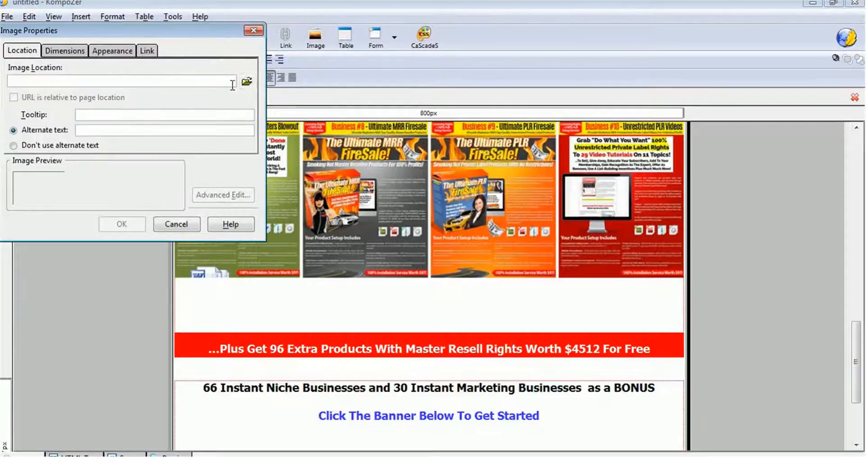
{"action": "left_click", "coordinate": [245, 82]}
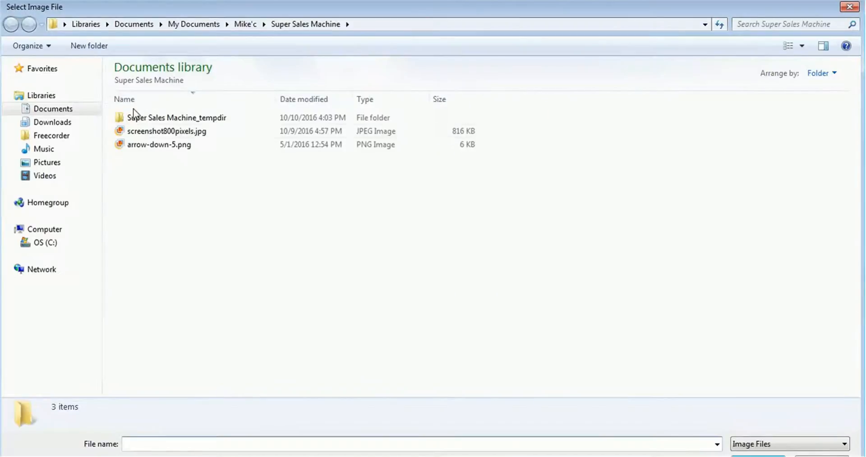
{"action": "left_click", "coordinate": [123, 145]}
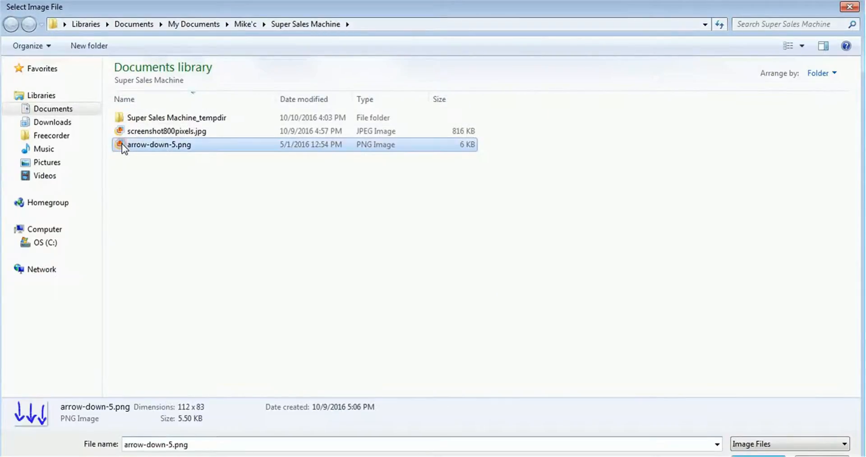
{"action": "left_click", "coordinate": [743, 454]}
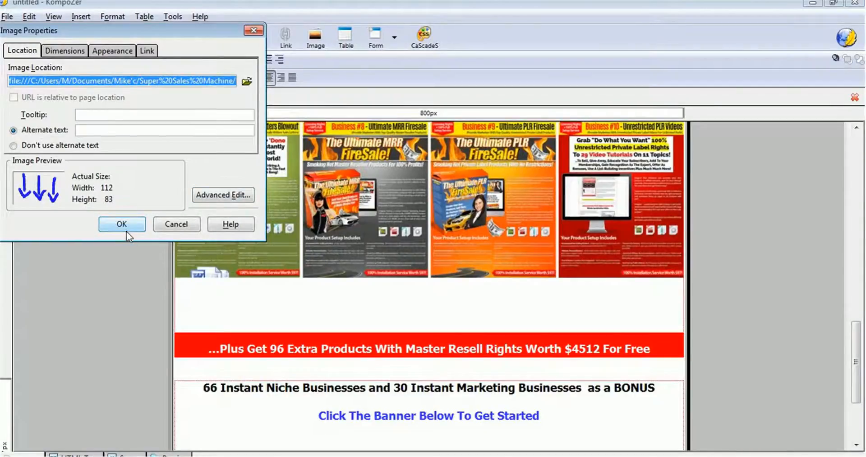
{"action": "left_click", "coordinate": [14, 146]}
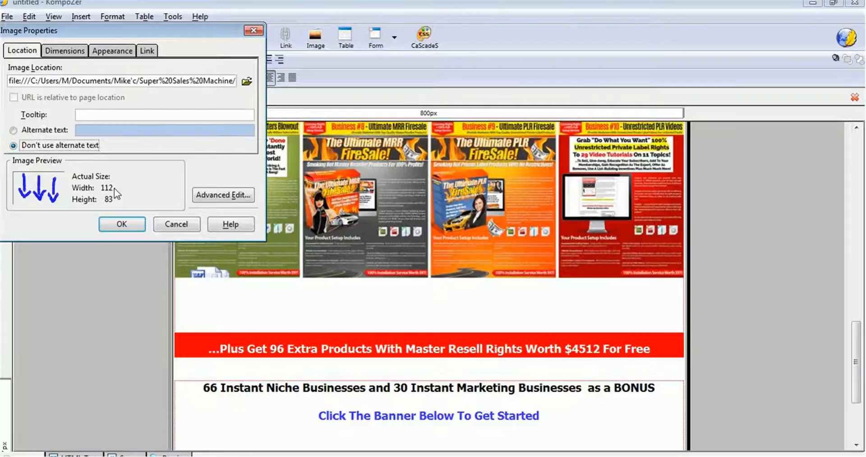
{"action": "left_click", "coordinate": [123, 224]}
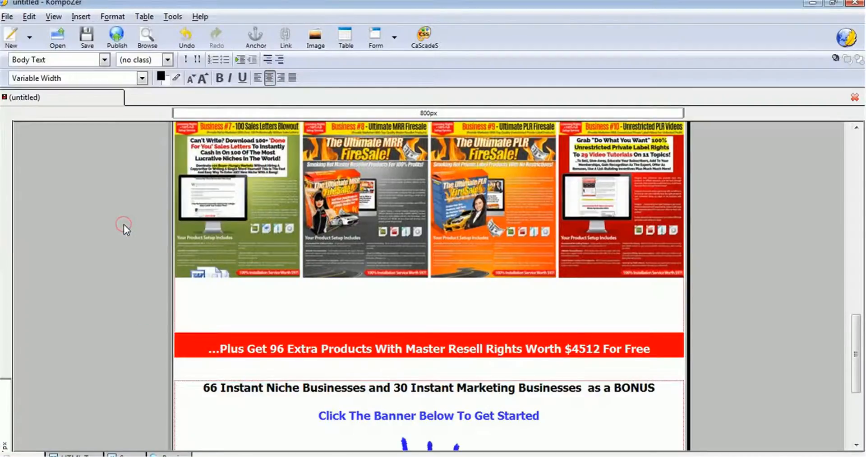
- Add a blank line between the blue call-to-action line and the arrows image
{"action": "scroll", "coordinate": [617, 366], "scroll_direction": "down", "scroll_amount": 3}
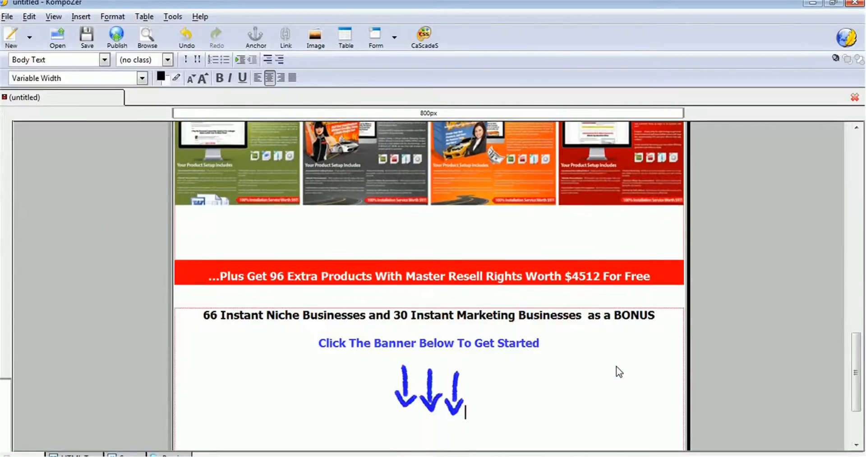
{"action": "scroll", "coordinate": [619, 371], "scroll_direction": "down", "scroll_amount": 2}
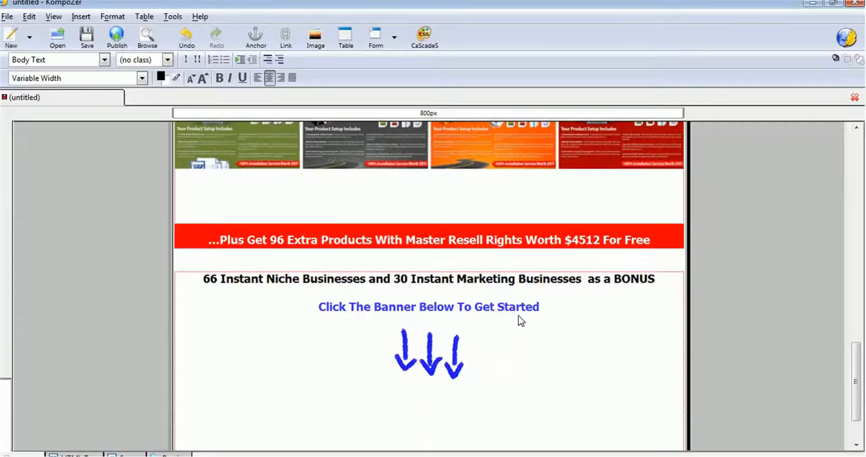
{"action": "left_click", "coordinate": [387, 334]}
{"action": "key", "text": "Return"}
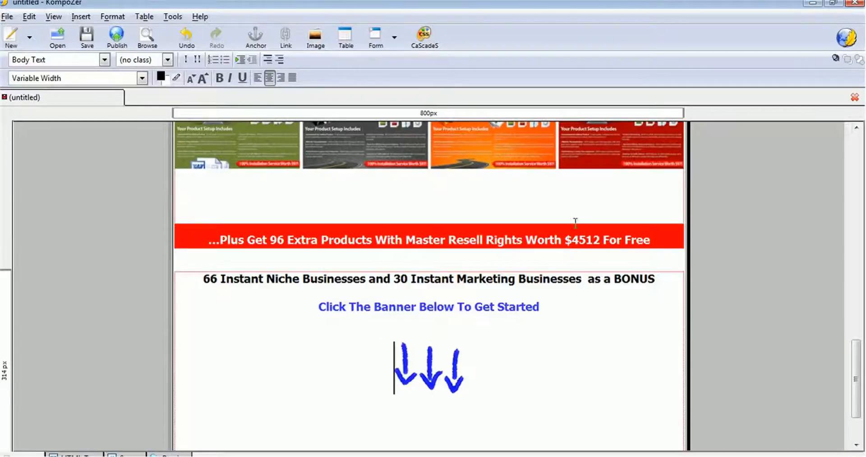
- Enlarge the text "Click The Banner Below To Get Started" by one size step
{"action": "left_click", "coordinate": [318, 307]}
{"action": "left_click_drag", "start_coordinate": [318, 307], "coordinate": [539, 308]}
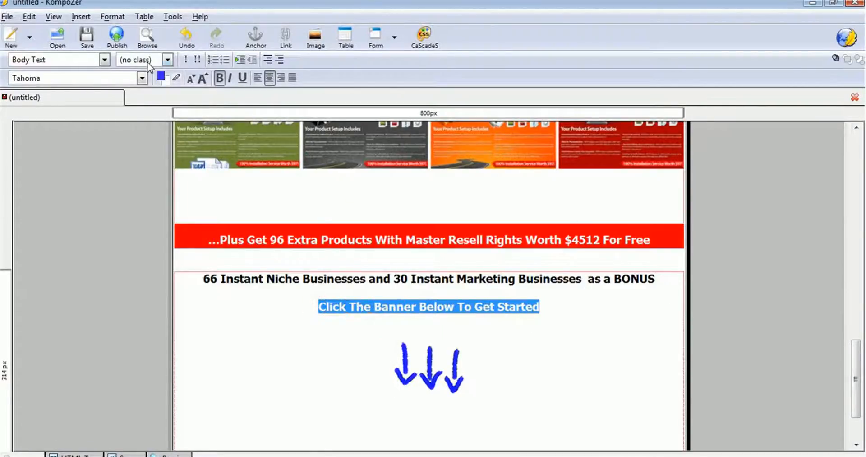
{"action": "left_click", "coordinate": [203, 78]}
{"action": "left_click", "coordinate": [612, 361]}
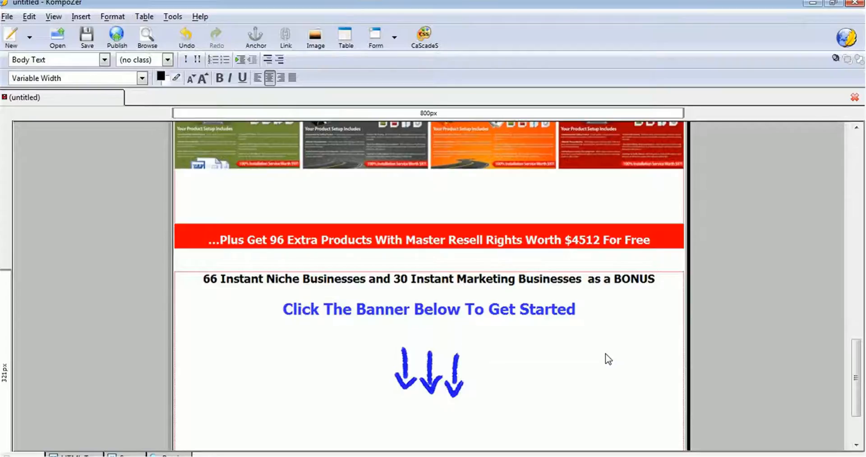
- Add blank space below the arrows image
{"action": "scroll", "coordinate": [606, 358], "scroll_direction": "down", "scroll_amount": 1}
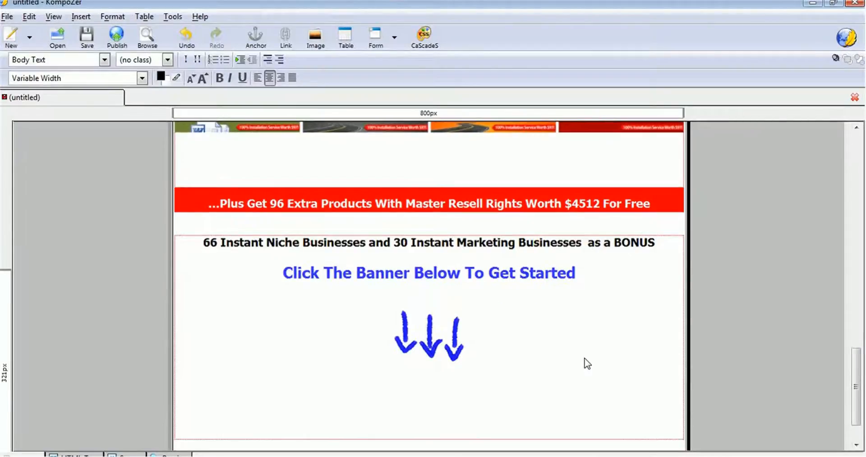
{"action": "key", "text": "Return"}
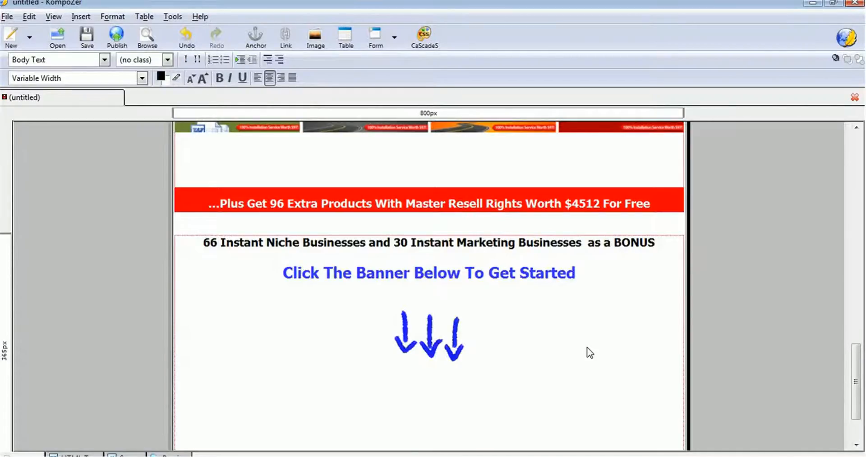
{"action": "scroll", "coordinate": [589, 343], "scroll_direction": "down", "scroll_amount": 2}
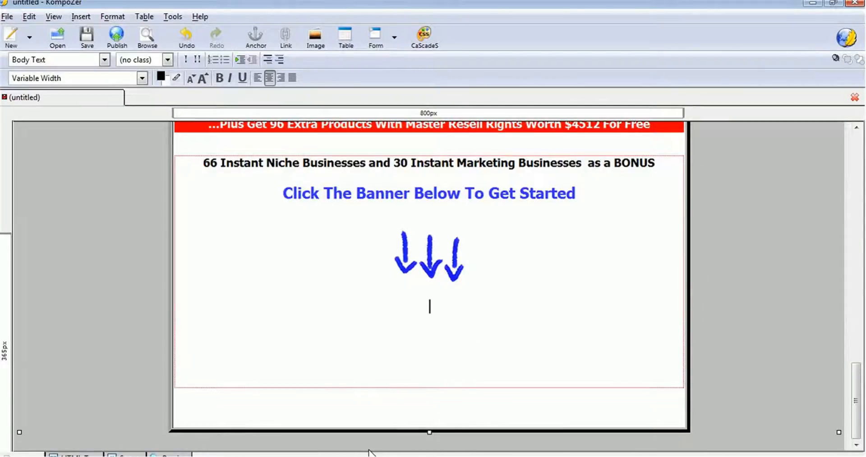
- Switch to the affiliate links & text.txt file in Notepad and copy the Main Banner HTML code for 600x450_02.gif
{"action": "left_click", "coordinate": [346, 454]}
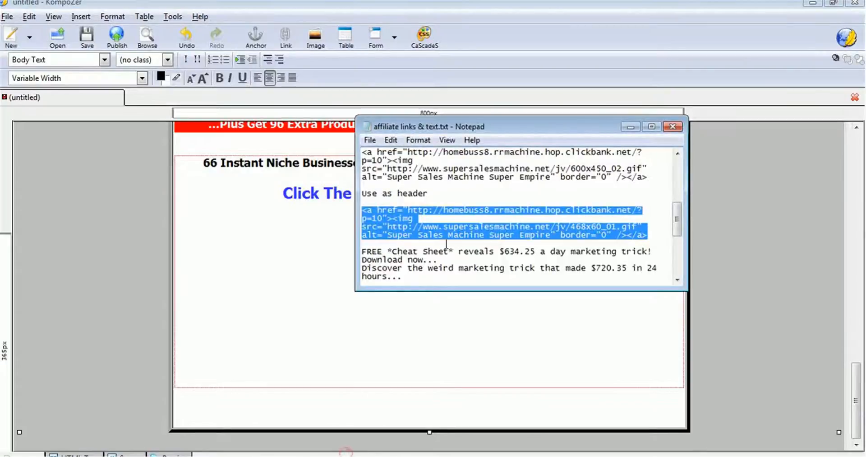
{"action": "left_click", "coordinate": [515, 218]}
{"action": "scroll", "coordinate": [515, 216], "scroll_direction": "up", "scroll_amount": 1}
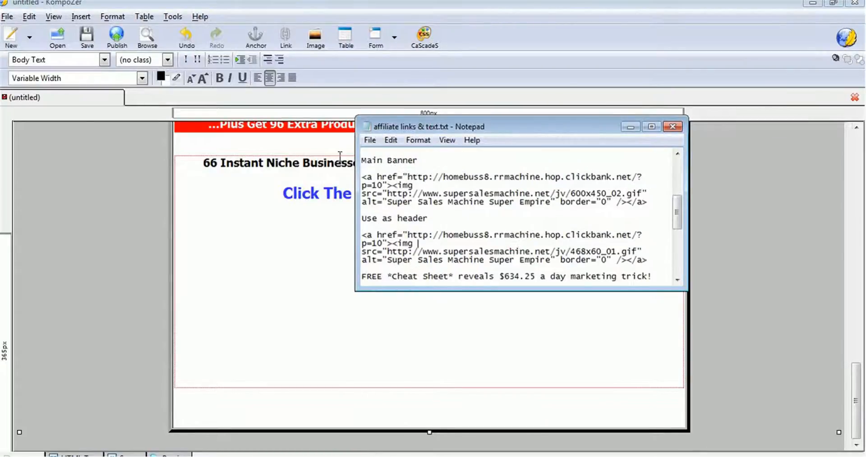
{"action": "left_click_drag", "start_coordinate": [363, 177], "coordinate": [650, 203]}
{"action": "key", "text": "ctrl+c"}
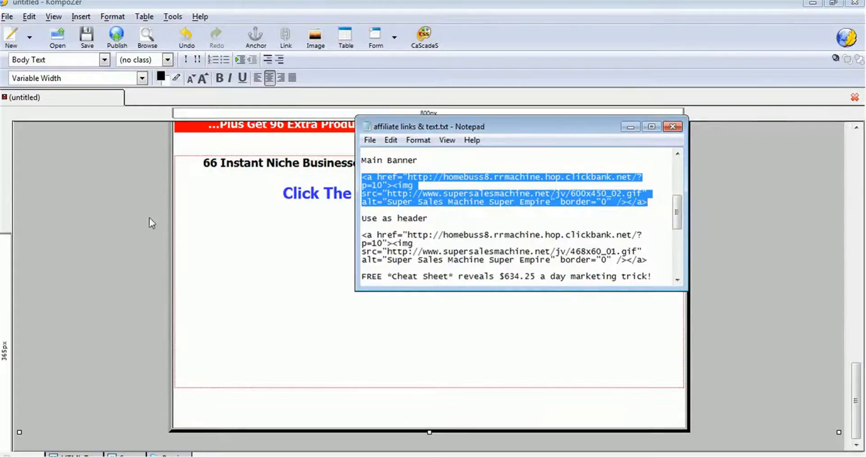
- Back in KompoZer, insert the copied Main Banner HTML code directly in front of the arrows image
{"action": "left_click", "coordinate": [214, 249]}
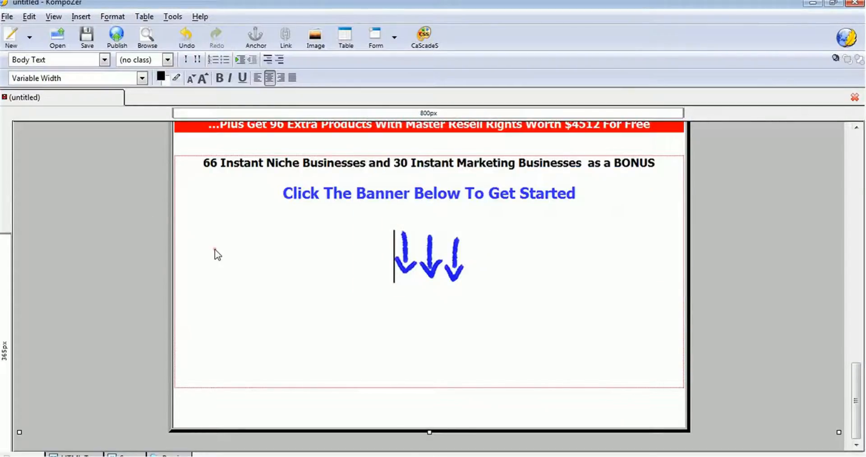
{"action": "left_click", "coordinate": [77, 17]}
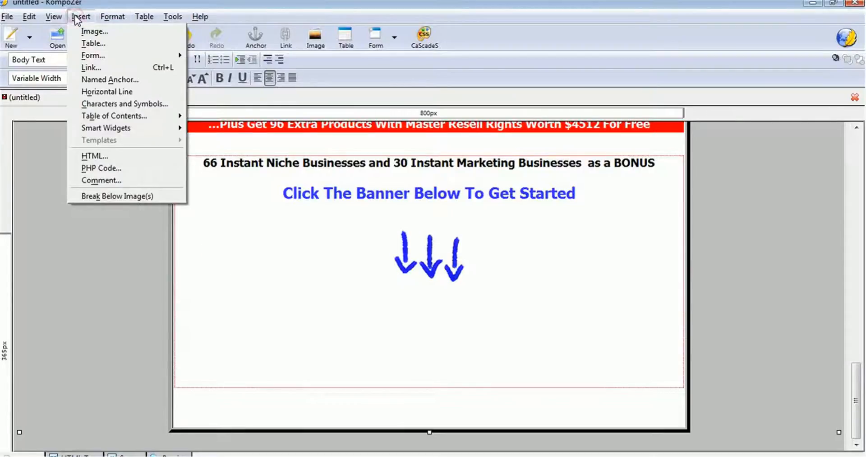
{"action": "left_click", "coordinate": [89, 154]}
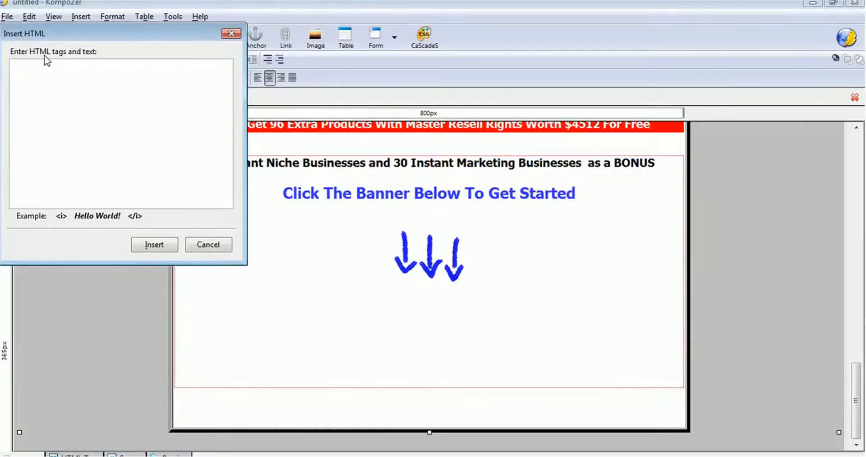
{"action": "key", "text": "ctrl+v"}
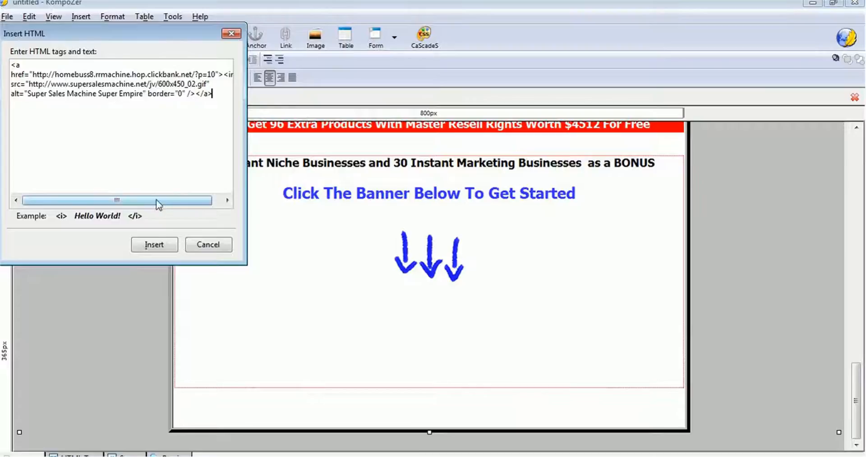
{"action": "left_click", "coordinate": [154, 244]}
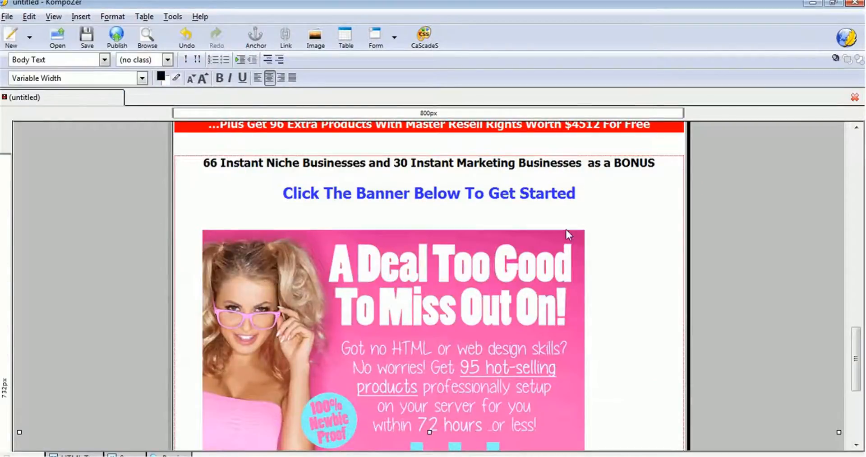
- Delete the pink banner that sits on the same line as the arrows image
{"action": "scroll", "coordinate": [589, 264], "scroll_direction": "down", "scroll_amount": 3}
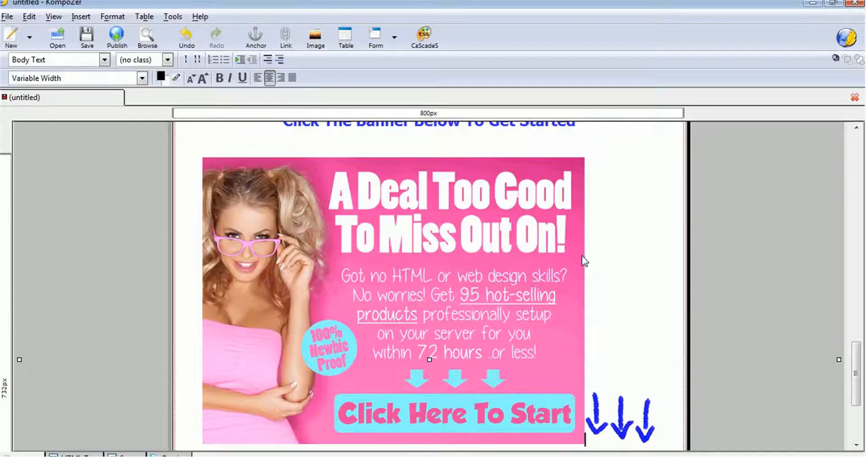
{"action": "left_click", "coordinate": [340, 274]}
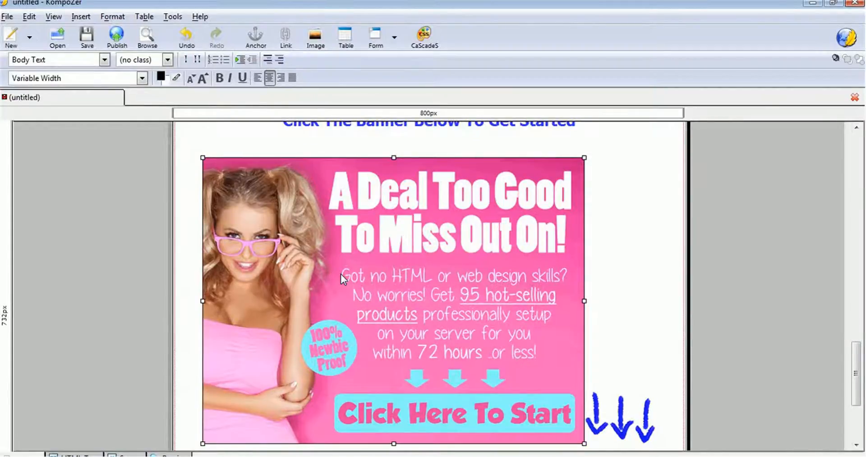
{"action": "key", "text": "Delete"}
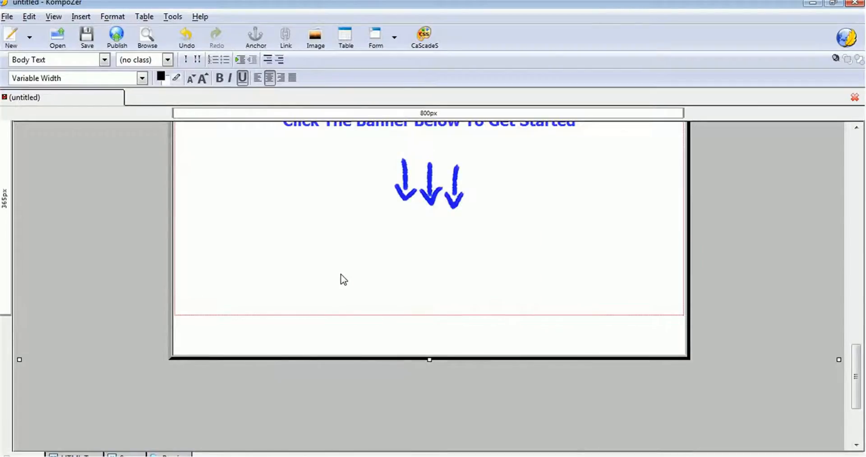
- Add three line breaks after the arrows image to make room for the banner
{"action": "scroll", "coordinate": [510, 141], "scroll_direction": "up", "scroll_amount": 3}
{"action": "scroll", "coordinate": [512, 139], "scroll_direction": "down", "scroll_amount": 1}
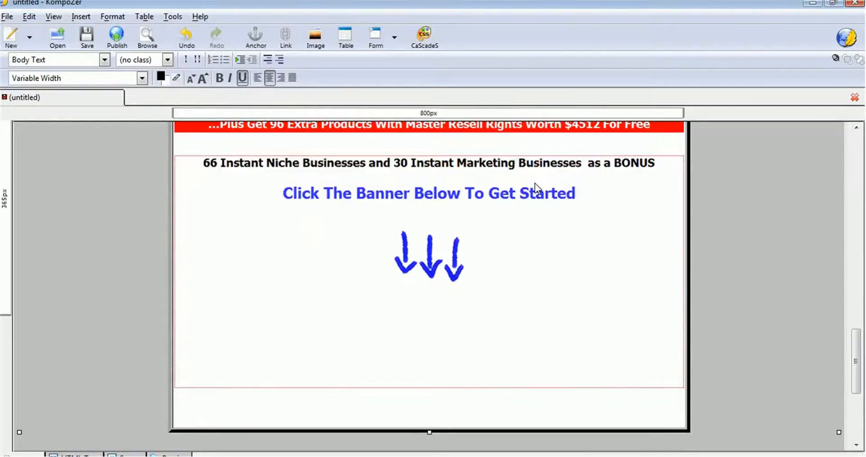
{"action": "left_click", "coordinate": [481, 255]}
{"action": "key", "text": "Return"}
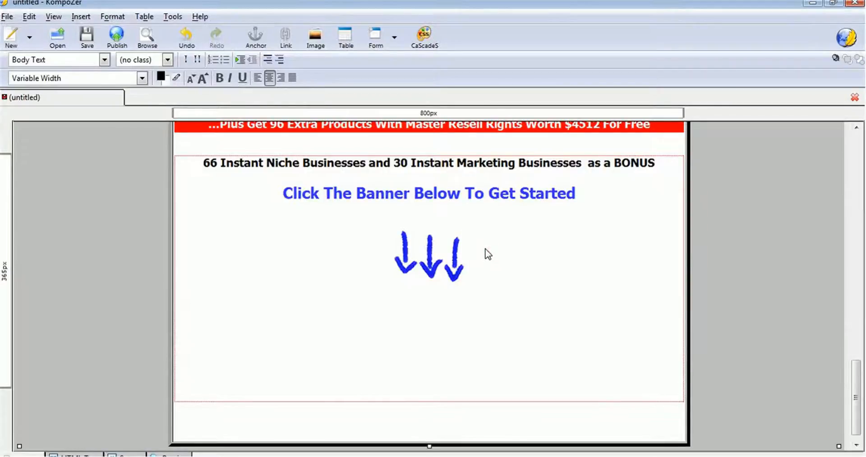
{"action": "key", "text": "Return"}
{"action": "key", "text": "Return"}
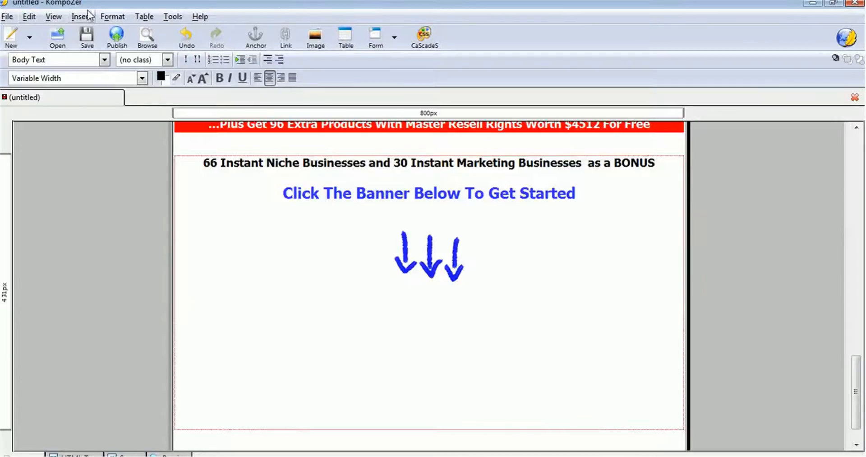
- Insert the copied Main Banner HTML code for 600x450_02.gif on the new line below the arrows
{"action": "left_click", "coordinate": [77, 15]}
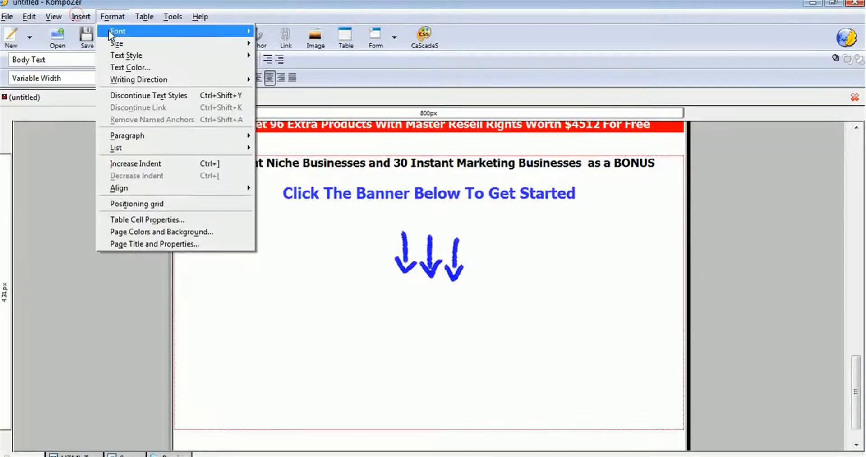
{"action": "mouse_move", "coordinate": [57, 17]}
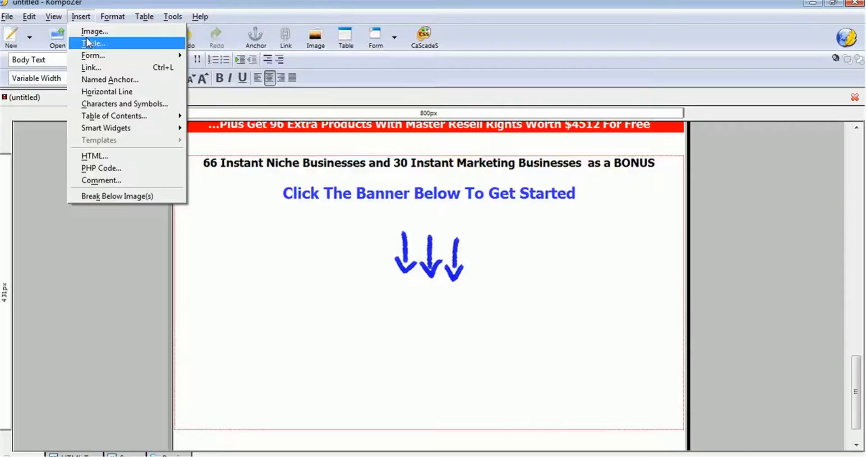
{"action": "left_click", "coordinate": [92, 151]}
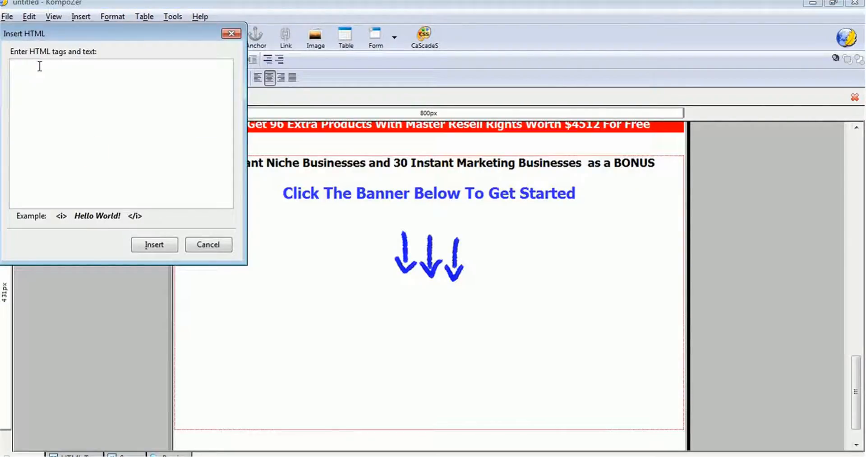
{"action": "key", "text": "ctrl+v"}
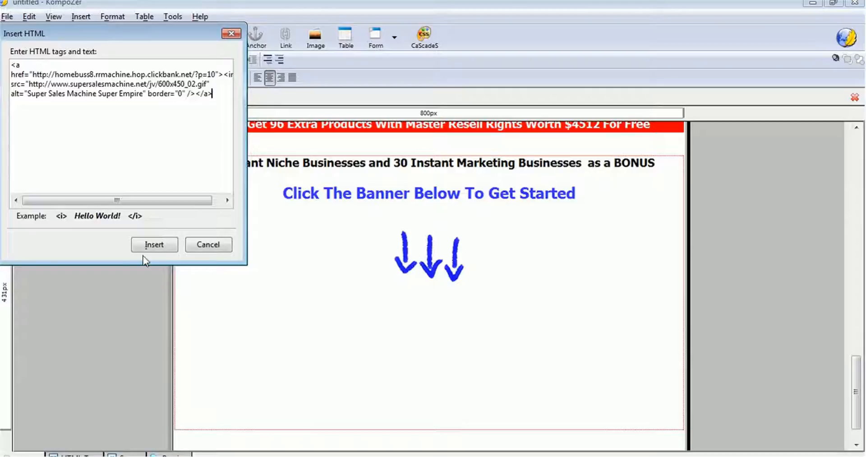
{"action": "left_click", "coordinate": [157, 246]}
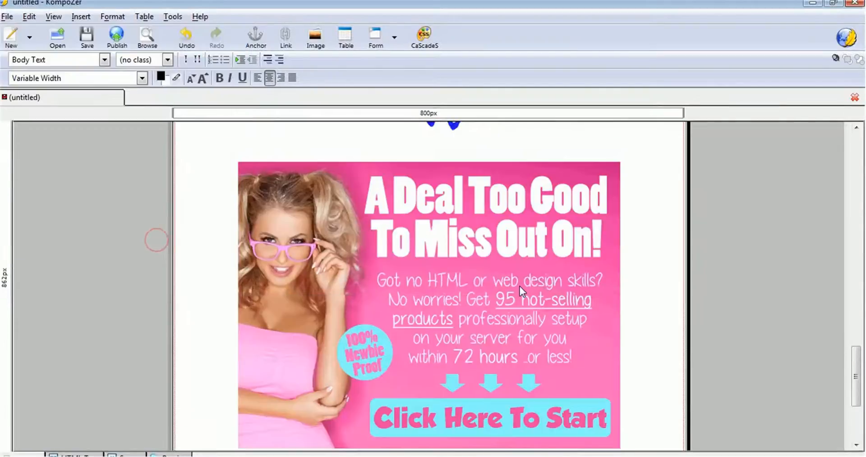
{"action": "scroll", "coordinate": [678, 322], "scroll_direction": "down", "scroll_amount": 3}
{"action": "scroll", "coordinate": [678, 322], "scroll_direction": "up", "scroll_amount": 7}
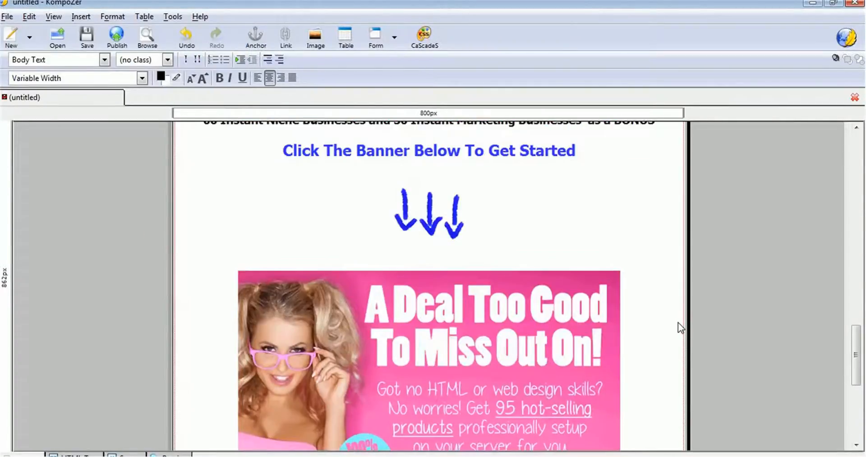
- Select the large product collage image below the main headline and open its link settings
{"action": "scroll", "coordinate": [678, 322], "scroll_direction": "down", "scroll_amount": 10}
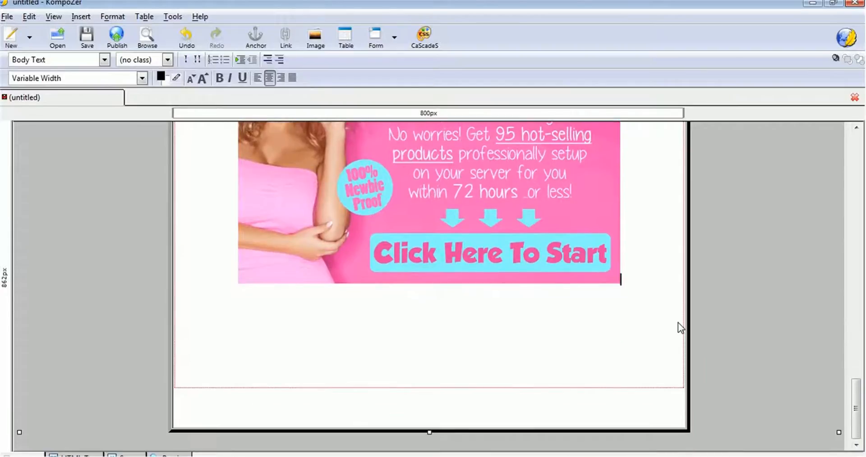
{"action": "scroll", "coordinate": [678, 323], "scroll_direction": "up", "scroll_amount": 15}
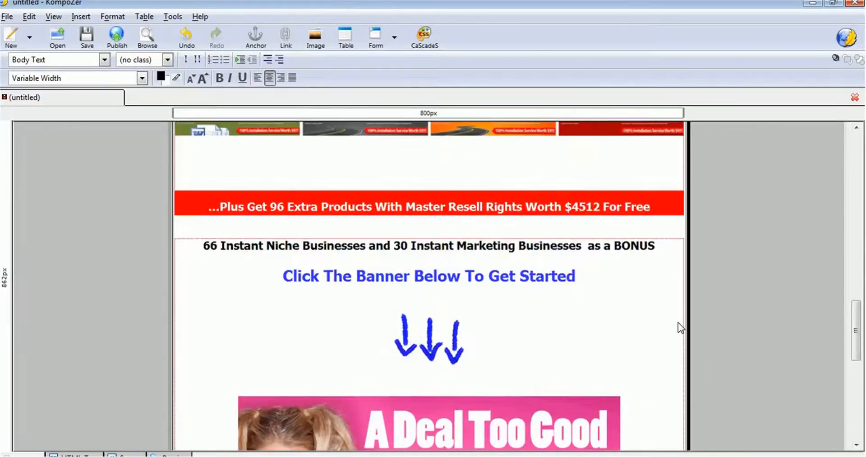
{"action": "scroll", "coordinate": [678, 322], "scroll_direction": "up", "scroll_amount": 20}
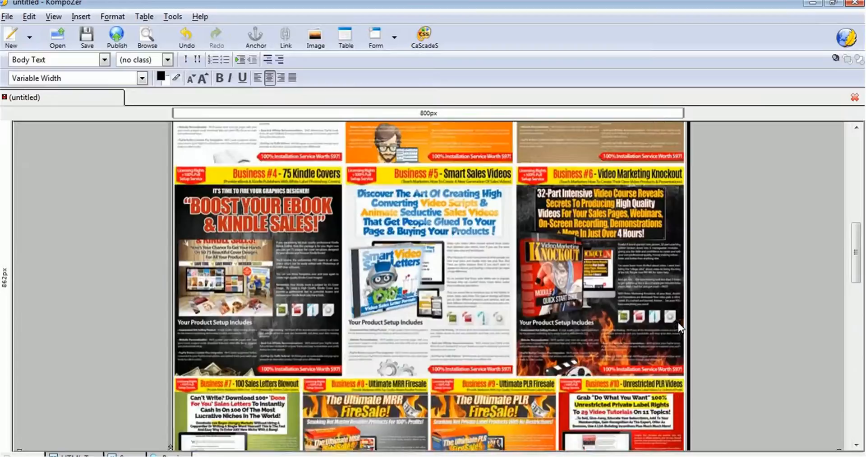
{"action": "scroll", "coordinate": [678, 323], "scroll_direction": "up", "scroll_amount": 12}
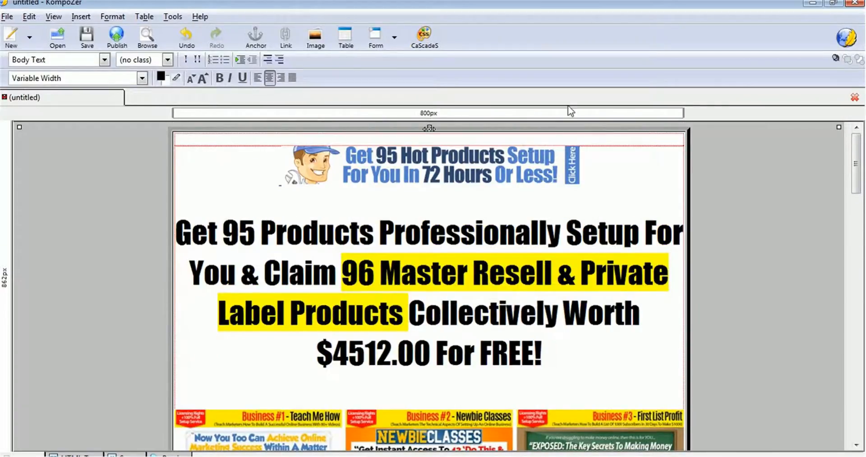
{"action": "scroll", "coordinate": [699, 260], "scroll_direction": "down", "scroll_amount": 8}
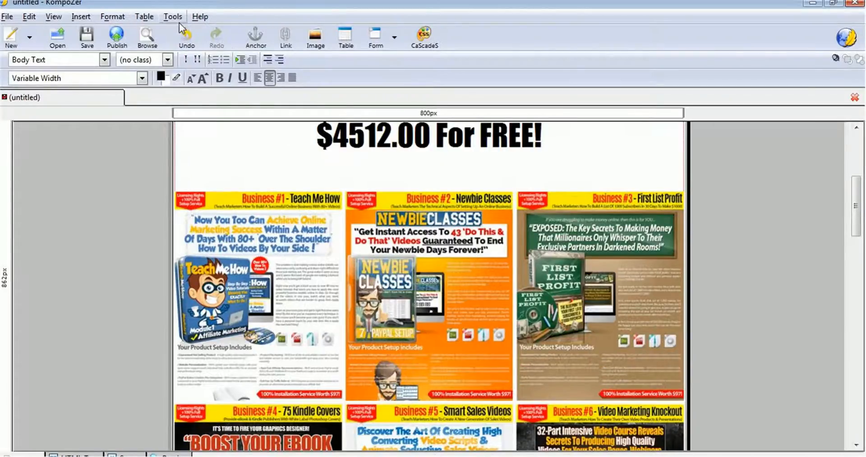
{"action": "left_click", "coordinate": [359, 340]}
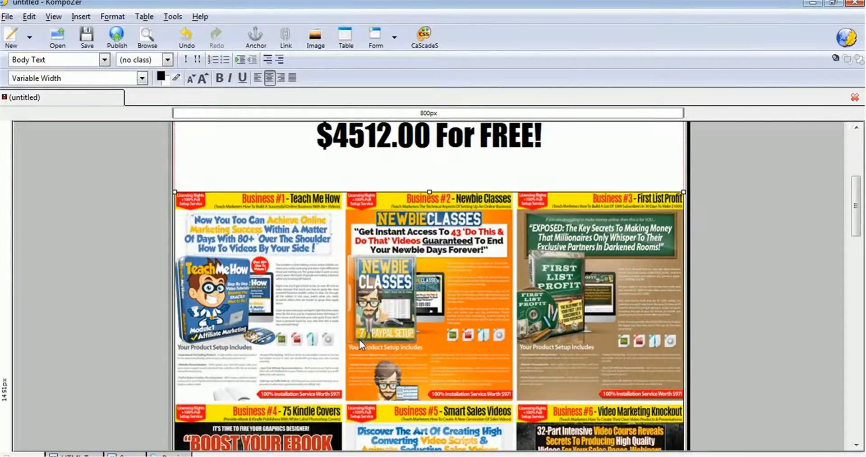
{"action": "left_click", "coordinate": [284, 39]}
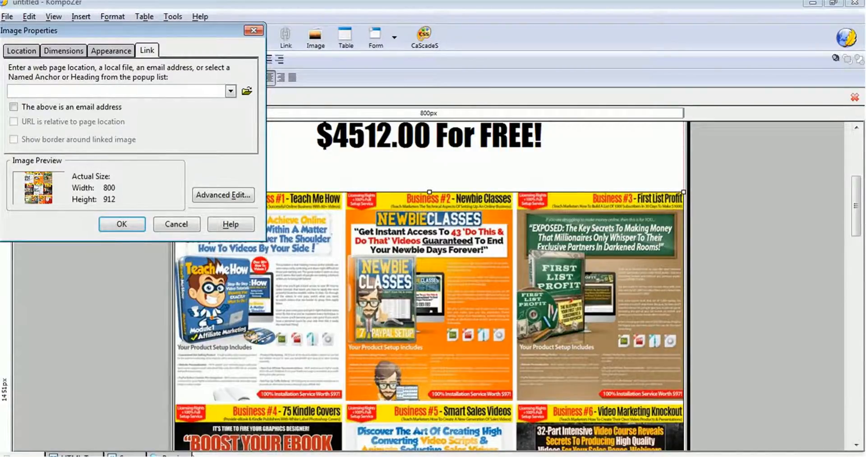
- Switch to the affiliate links & text.txt file in Notepad and copy the first affiliate link, ending in ?p=10&tid=facebook
{"action": "left_click", "coordinate": [333, 456]}
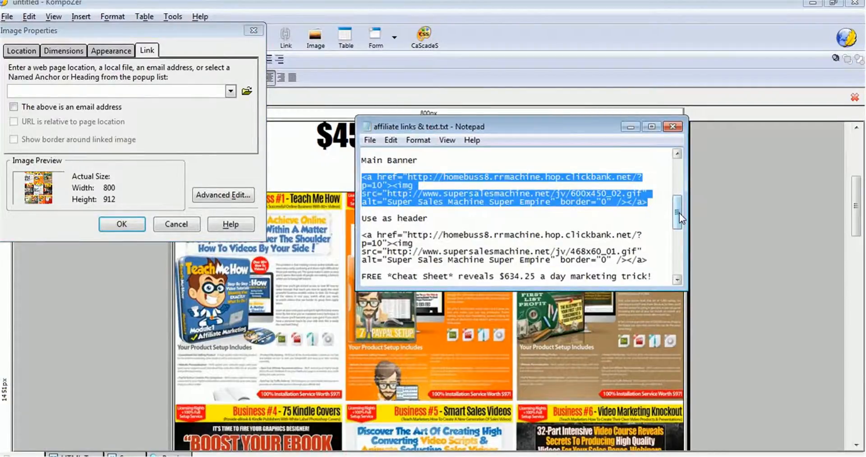
{"action": "left_click_drag", "start_coordinate": [680, 213], "coordinate": [674, 147]}
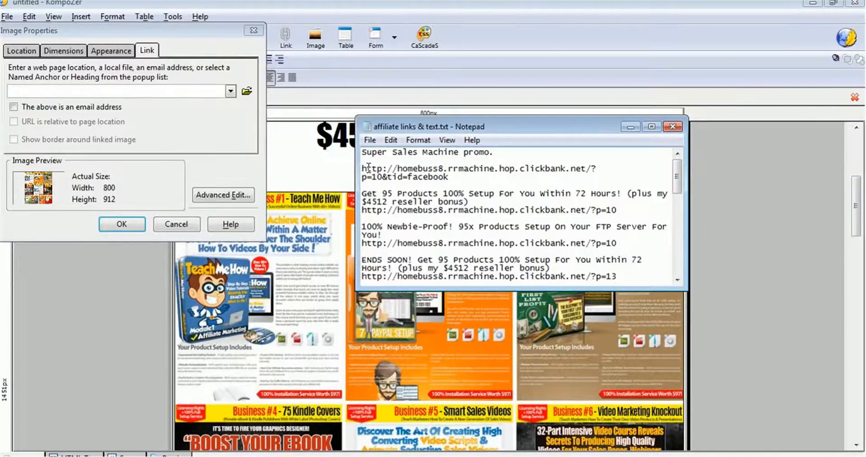
{"action": "left_click_drag", "start_coordinate": [363, 168], "coordinate": [451, 181]}
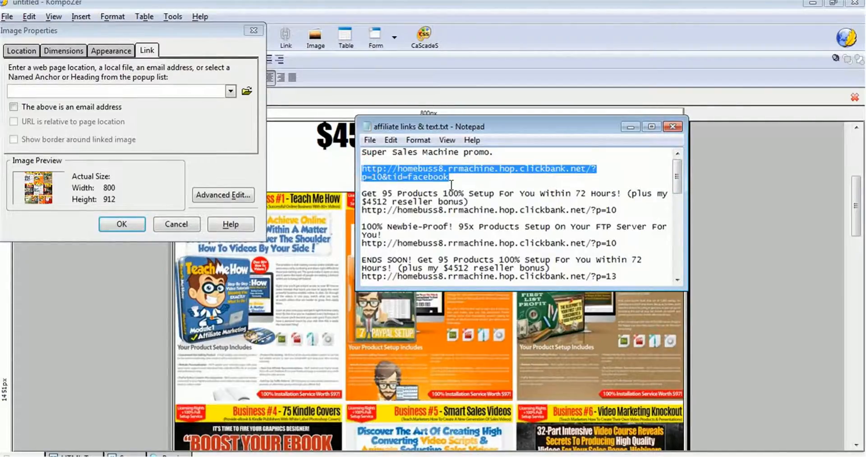
{"action": "right_click", "coordinate": [406, 165]}
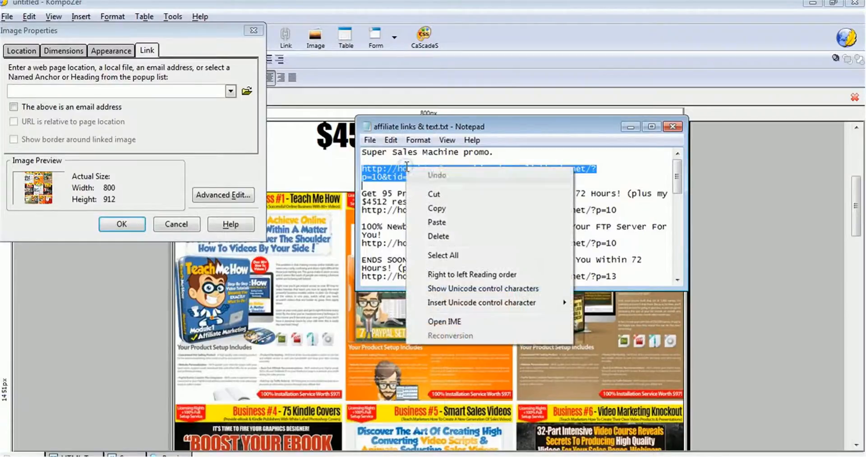
{"action": "left_click", "coordinate": [431, 209]}
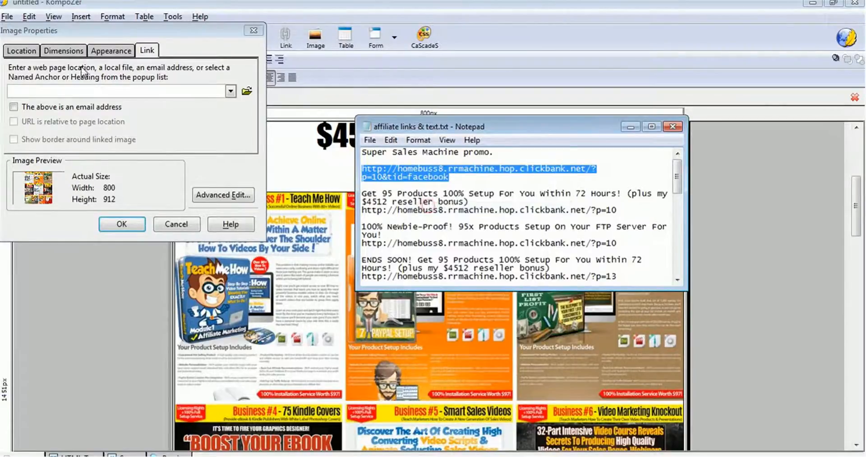
- Link the product collage image to the copied affiliate URL with a border shown around the linked image, and deselect the image
{"action": "left_click", "coordinate": [25, 92]}
{"action": "right_click", "coordinate": [25, 90]}
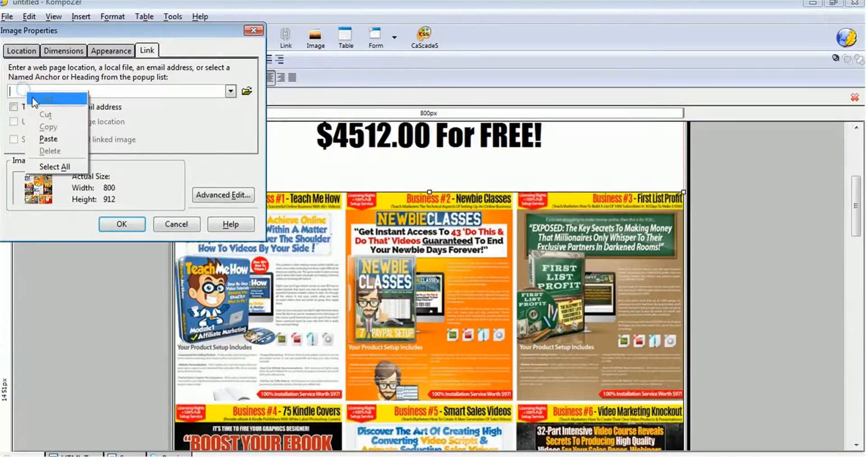
{"action": "left_click", "coordinate": [37, 134]}
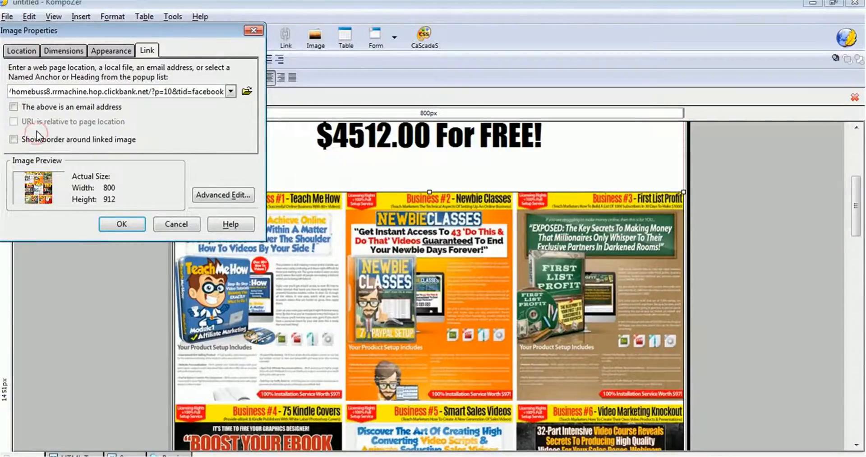
{"action": "left_click", "coordinate": [14, 140]}
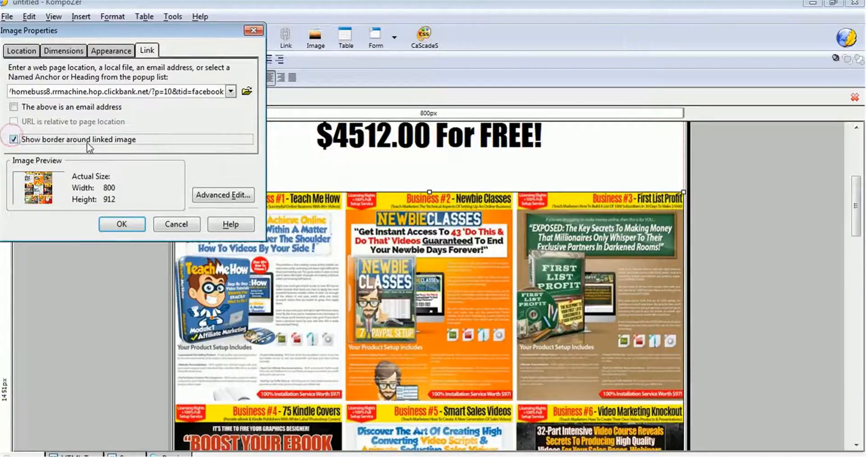
{"action": "left_click", "coordinate": [122, 224]}
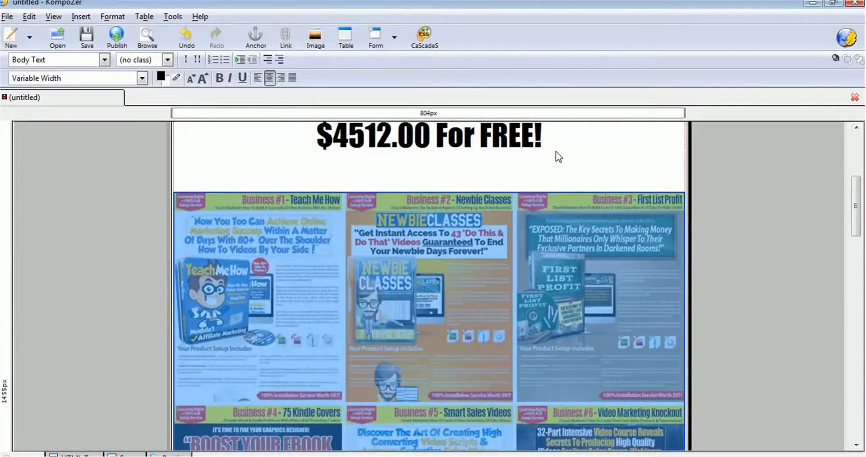
{"action": "left_click", "coordinate": [574, 169]}
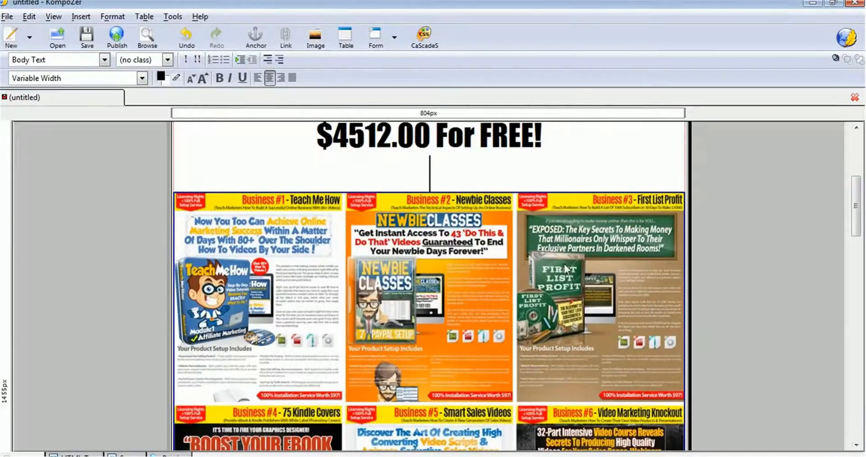
- Review the page from the linked product image down to the main banner and back up to the header
{"action": "scroll", "coordinate": [564, 270], "scroll_direction": "down", "scroll_amount": 7}
{"action": "scroll", "coordinate": [564, 306], "scroll_direction": "down", "scroll_amount": 10}
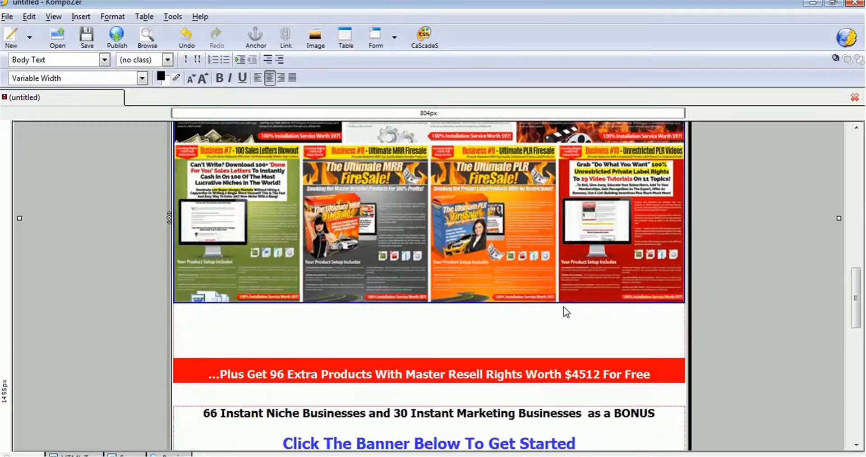
{"action": "scroll", "coordinate": [564, 306], "scroll_direction": "down", "scroll_amount": 4}
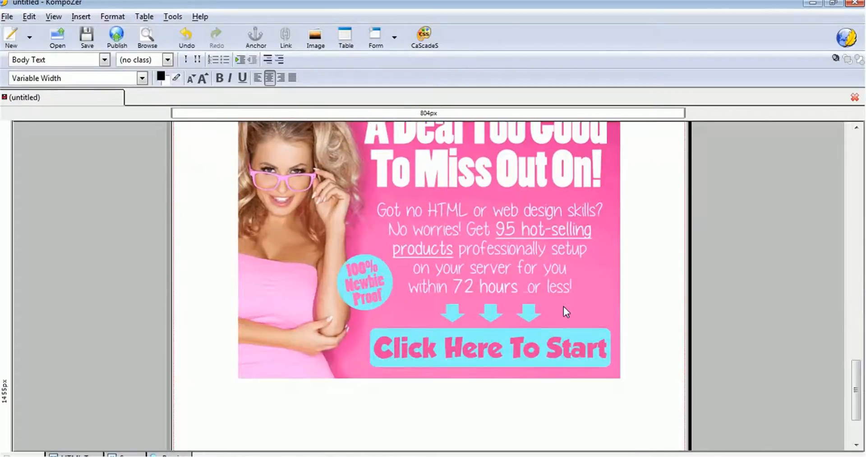
{"action": "scroll", "coordinate": [564, 306], "scroll_direction": "up", "scroll_amount": 6}
{"action": "scroll", "coordinate": [564, 306], "scroll_direction": "up", "scroll_amount": 10}
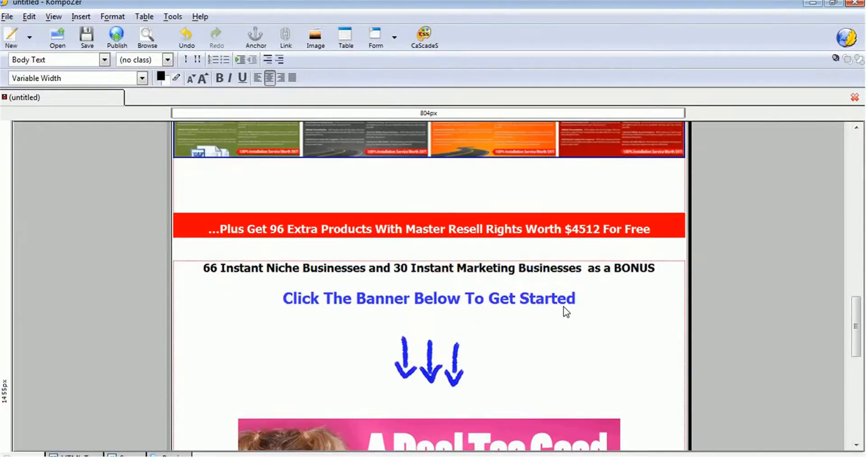
{"action": "scroll", "coordinate": [564, 306], "scroll_direction": "up", "scroll_amount": 5}
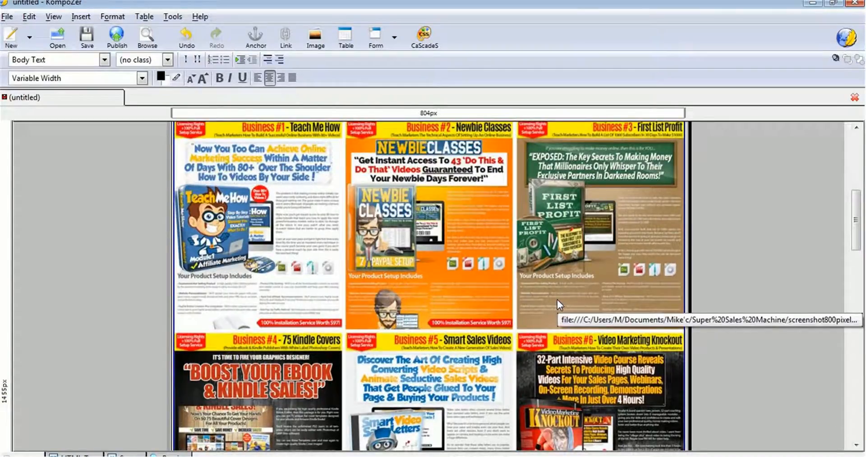
{"action": "scroll", "coordinate": [557, 299], "scroll_direction": "down", "scroll_amount": 1}
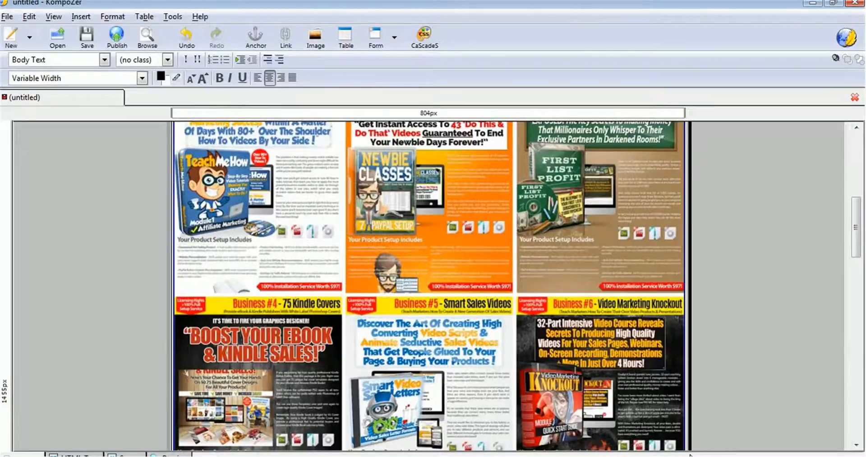
{"action": "scroll", "coordinate": [698, 447], "scroll_direction": "down", "scroll_amount": 5}
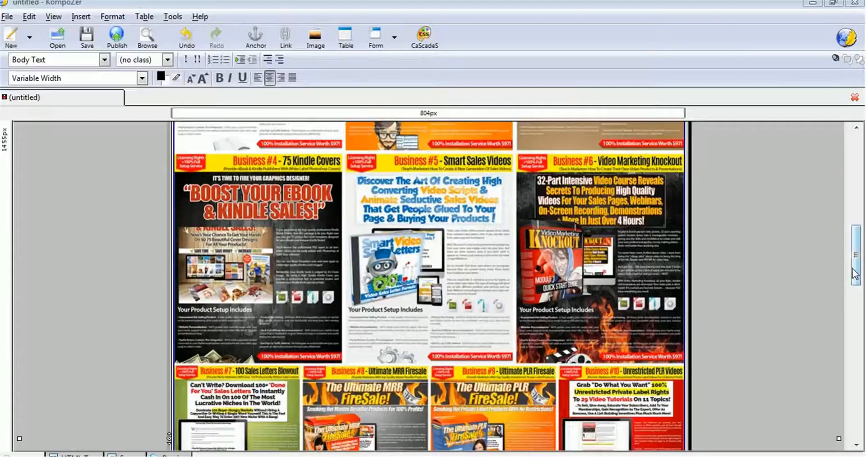
{"action": "left_click_drag", "start_coordinate": [856, 261], "coordinate": [856, 169]}
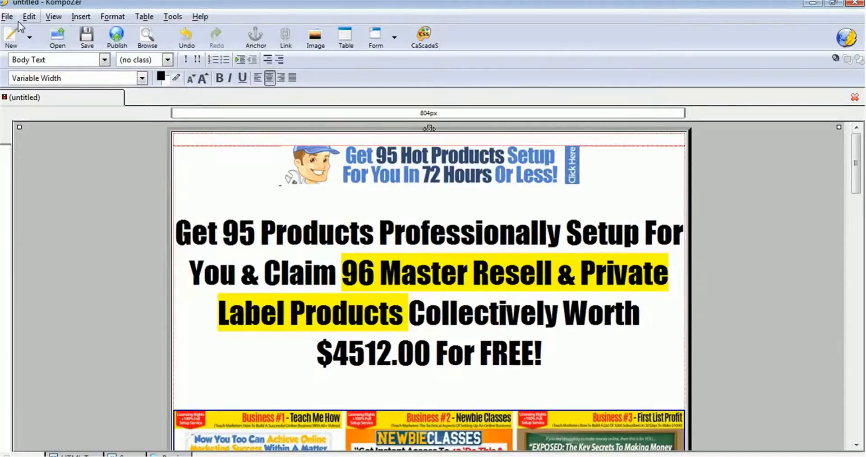
- Save the page with the title Super Sales Machine as Super Sales Machine.html in the Super Sales Machine folder
{"action": "left_click", "coordinate": [6, 16]}
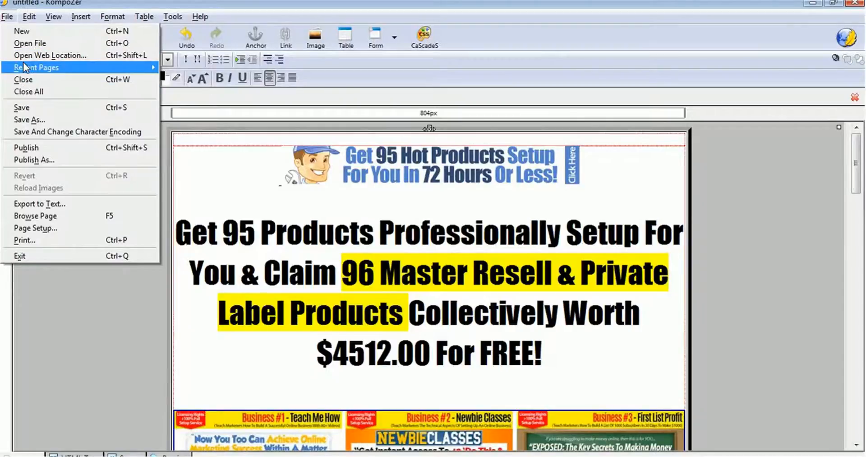
{"action": "left_click", "coordinate": [23, 120]}
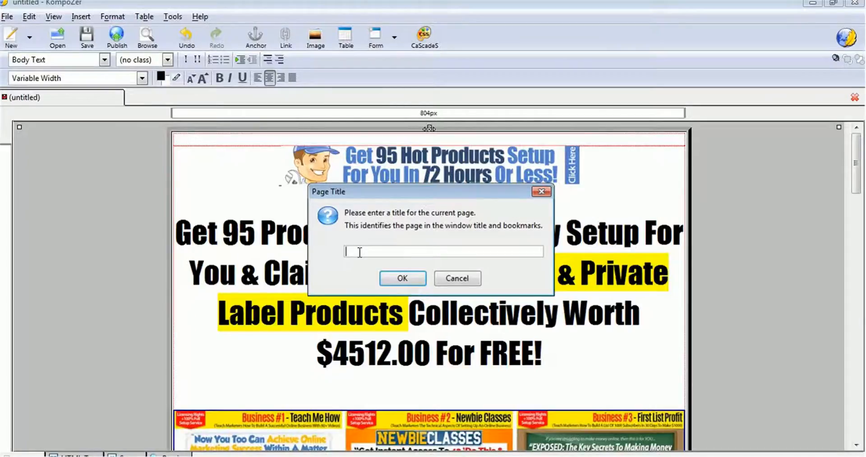
{"action": "key", "text": "Return"}
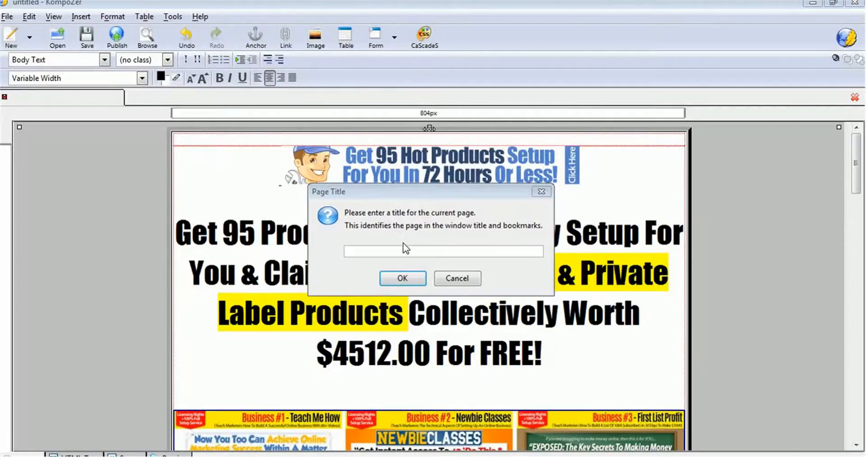
{"action": "left_click", "coordinate": [403, 248]}
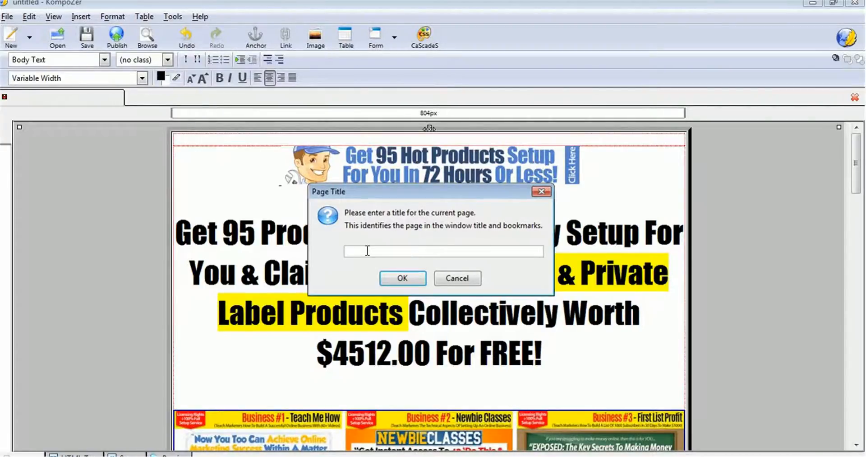
{"action": "type", "text": "Super Sales Machine"}
{"action": "left_click", "coordinate": [397, 272]}
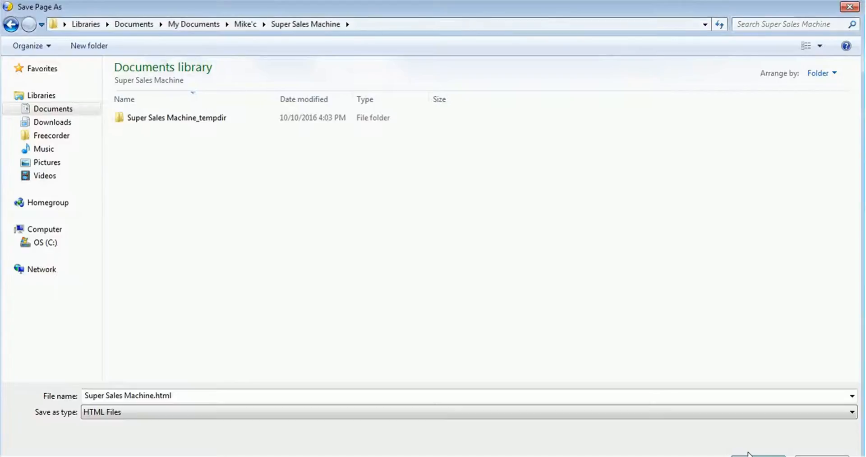
{"action": "left_click", "coordinate": [748, 453]}
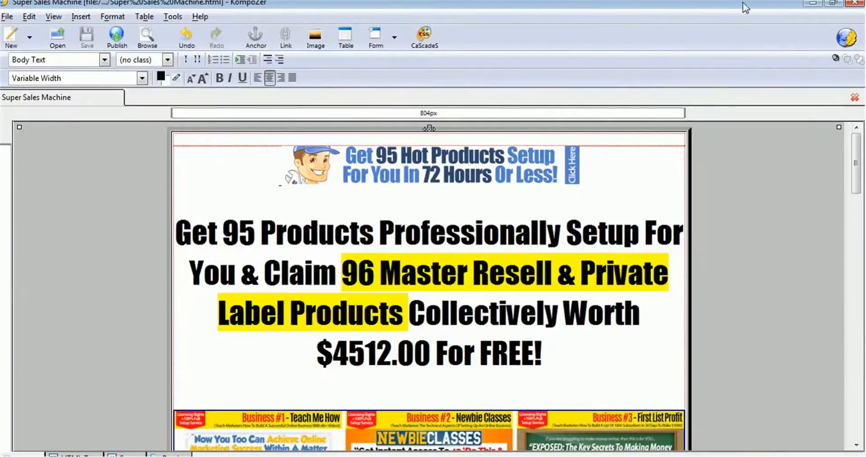
- Switch to the Super Sales Machine folder in Windows Explorer and rename Super Sales Machine.html as index.html
{"action": "scroll", "coordinate": [766, 147], "scroll_direction": "down", "scroll_amount": 1}
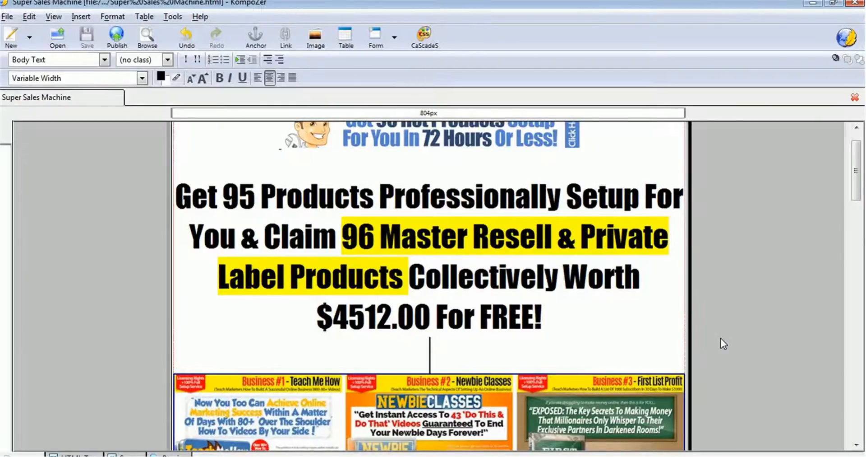
{"action": "key", "text": "alt+Tab"}
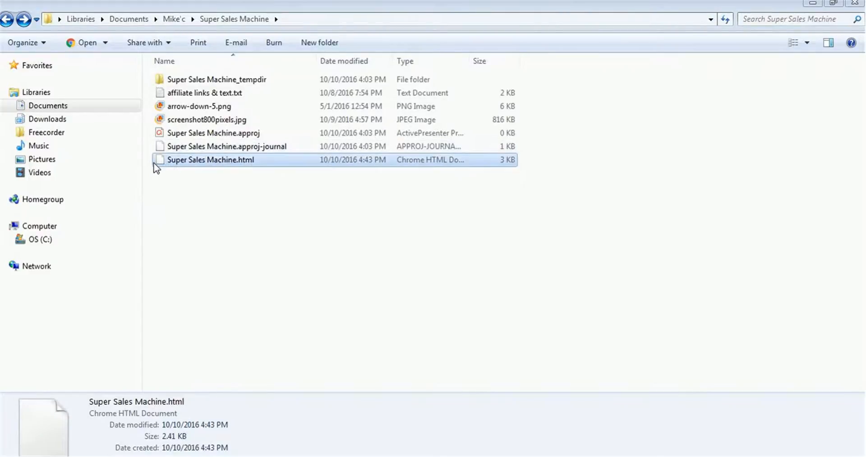
{"action": "right_click", "coordinate": [183, 162]}
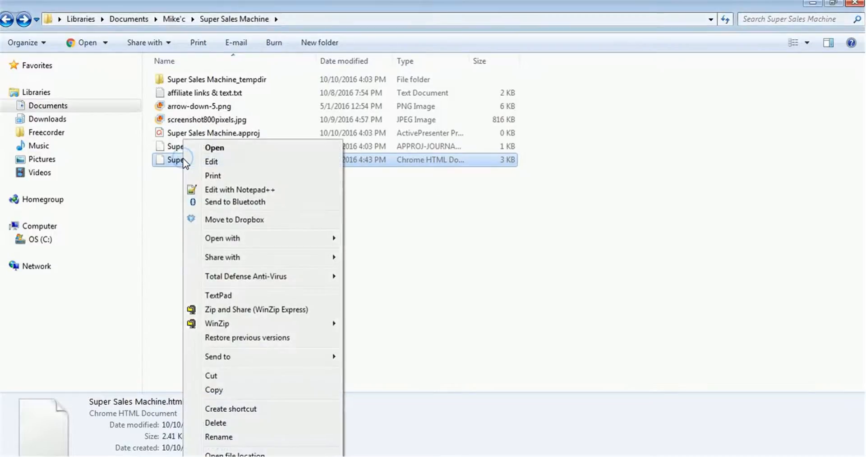
{"action": "left_click", "coordinate": [210, 433]}
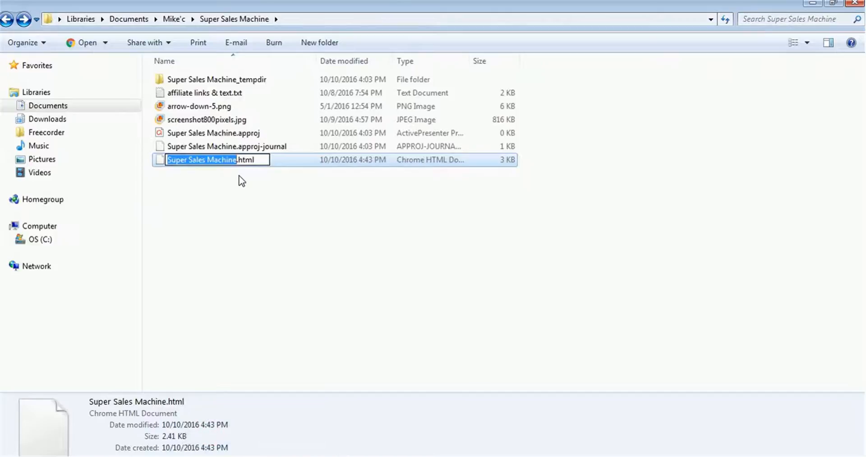
{"action": "type", "text": "index"}
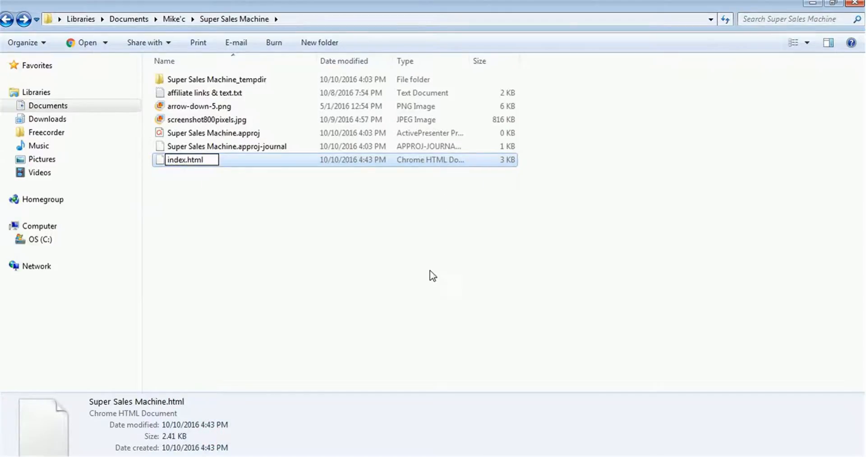
{"action": "left_click", "coordinate": [302, 248]}
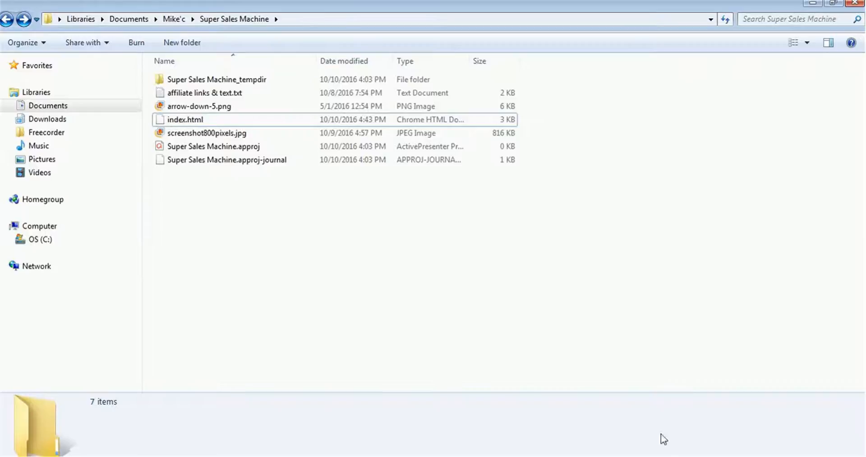
- Switch to the FileZilla website in Chrome and review its overview, client and server download links, and news
{"action": "left_click", "coordinate": [662, 455]}
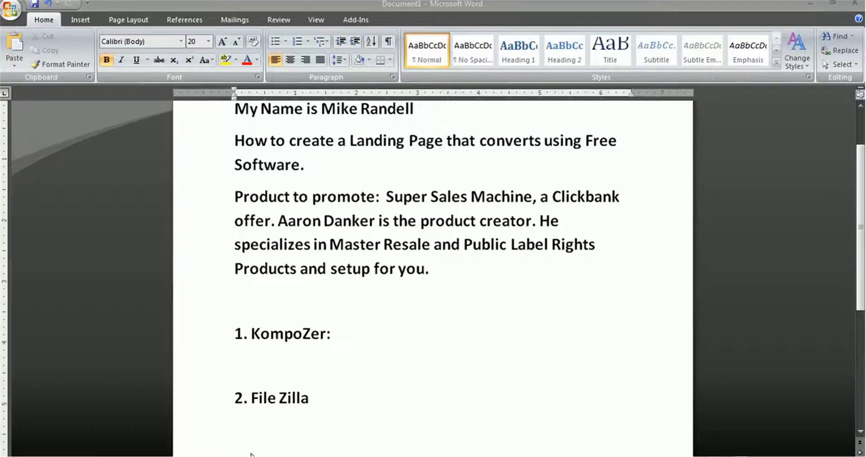
{"action": "left_click", "coordinate": [197, 453]}
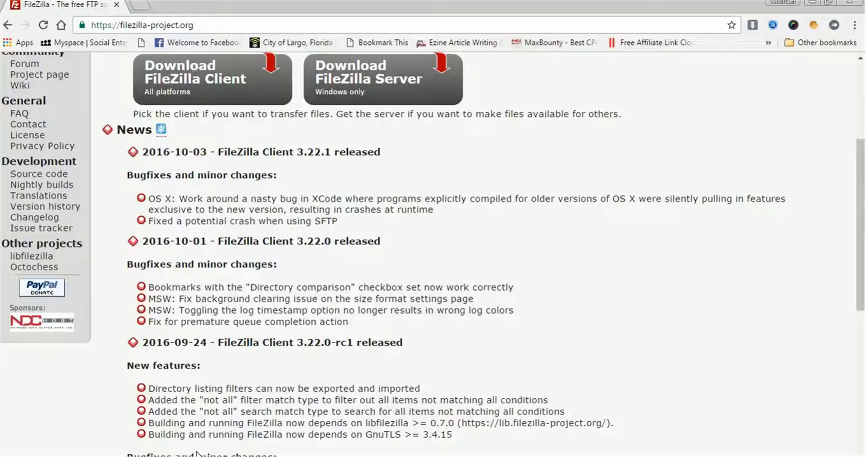
{"action": "scroll", "coordinate": [589, 122], "scroll_direction": "up", "scroll_amount": 4}
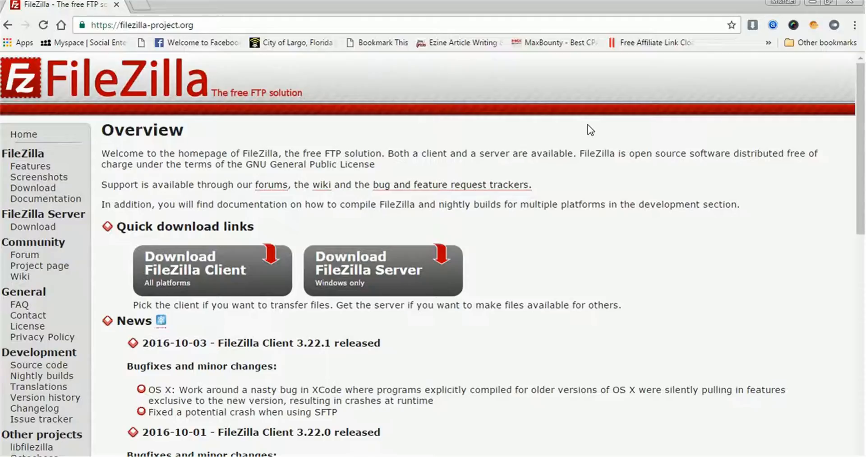
{"action": "scroll", "coordinate": [590, 130], "scroll_direction": "down", "scroll_amount": 1}
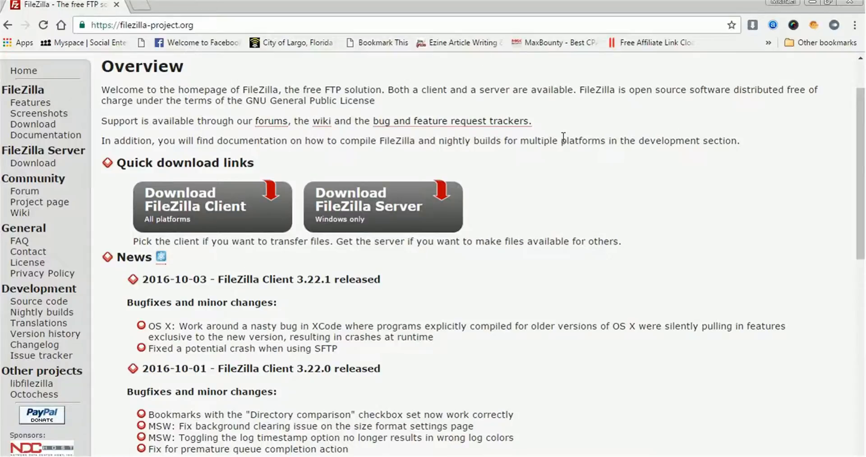
{"action": "scroll", "coordinate": [567, 105], "scroll_direction": "up", "scroll_amount": 2}
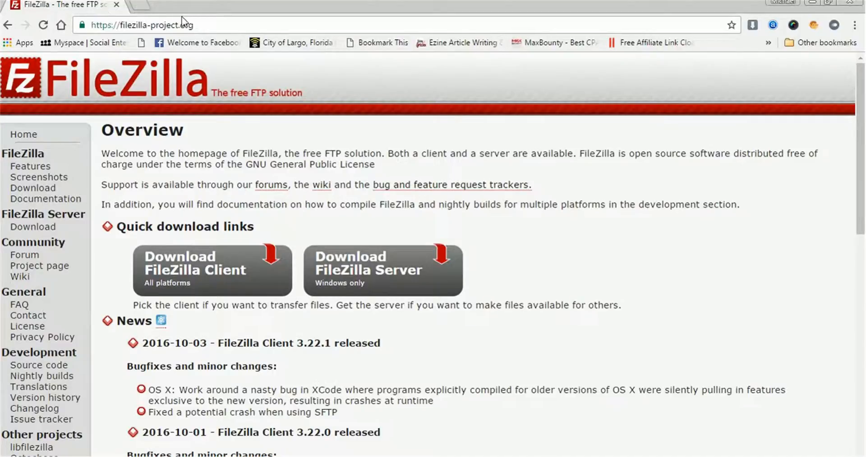
{"action": "scroll", "coordinate": [409, 194], "scroll_direction": "down", "scroll_amount": 1}
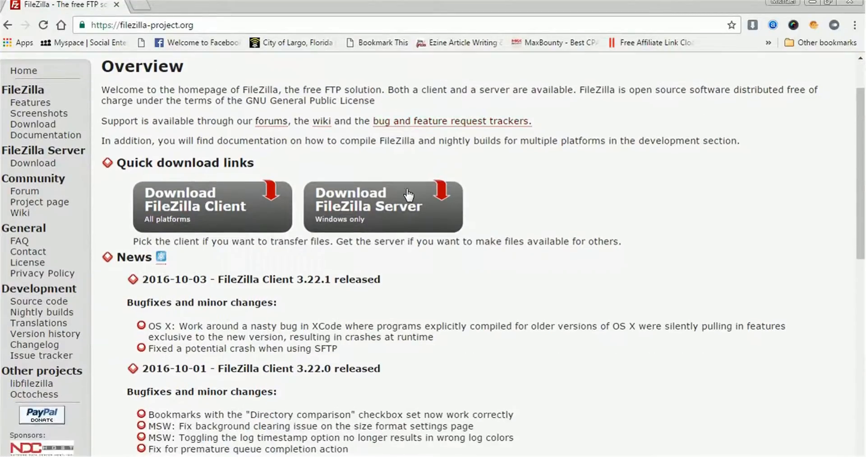
{"action": "scroll", "coordinate": [409, 194], "scroll_direction": "down", "scroll_amount": 1}
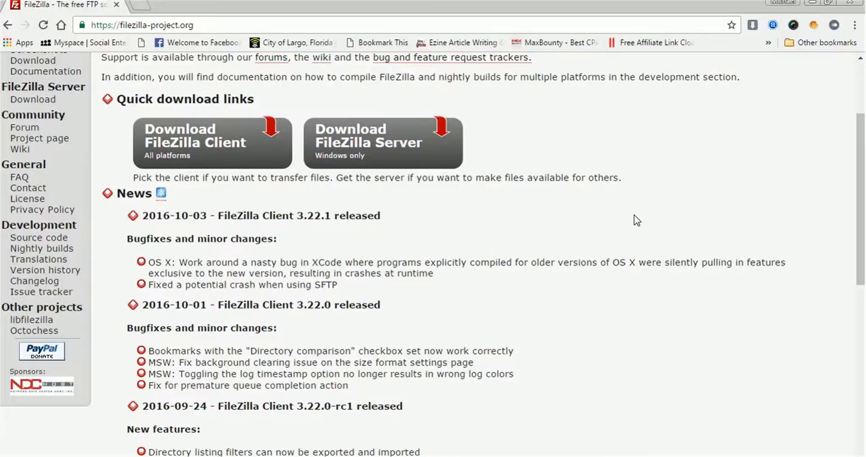
{"action": "scroll", "coordinate": [636, 220], "scroll_direction": "down", "scroll_amount": 3}
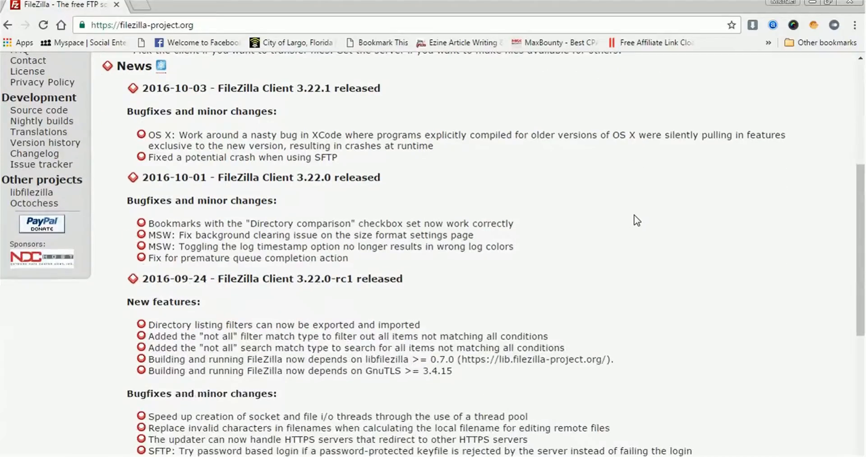
{"action": "scroll", "coordinate": [636, 220], "scroll_direction": "down", "scroll_amount": 2}
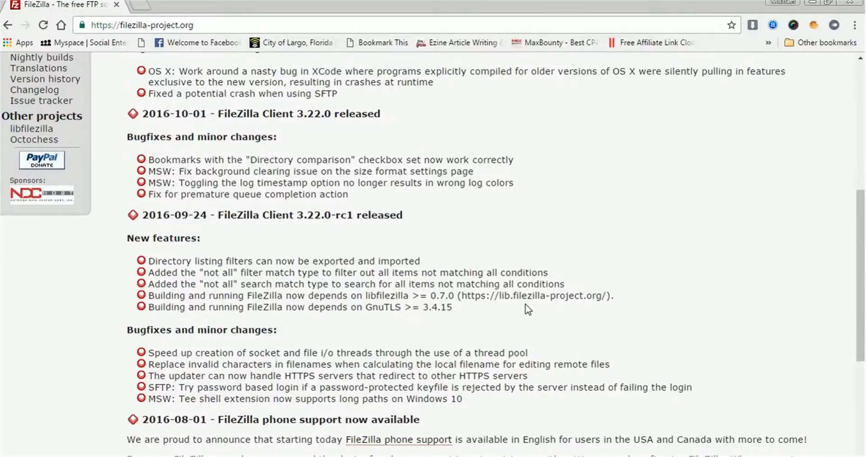
{"action": "scroll", "coordinate": [594, 440], "scroll_direction": "down", "scroll_amount": 5}
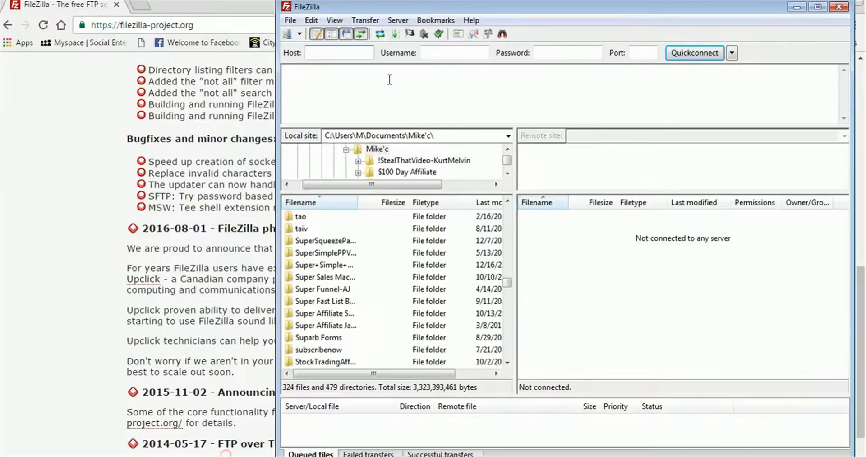
- Place the FileZilla client window over the browser and connect to the saved New site entry with host gator3001.hostgator.com
{"action": "left_click_drag", "start_coordinate": [564, 3], "coordinate": [396, 2]}
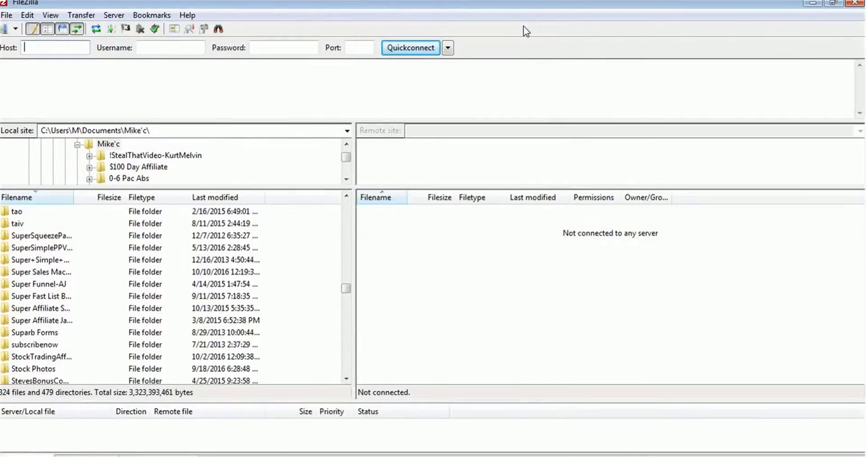
{"action": "left_click", "coordinate": [834, 3]}
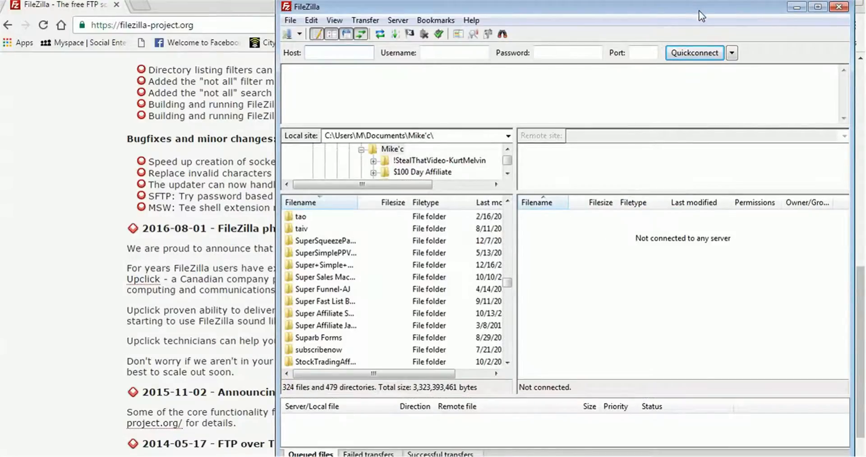
{"action": "left_click_drag", "start_coordinate": [700, 9], "coordinate": [610, 16]}
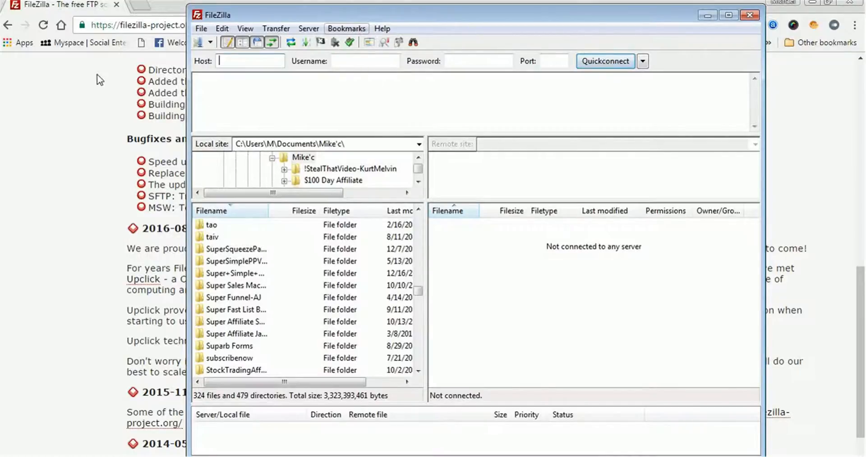
{"action": "left_click", "coordinate": [201, 28]}
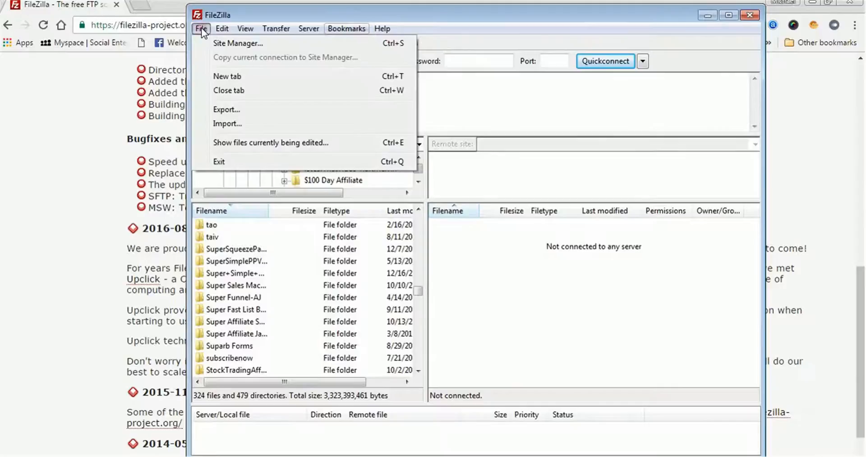
{"action": "left_click", "coordinate": [219, 44]}
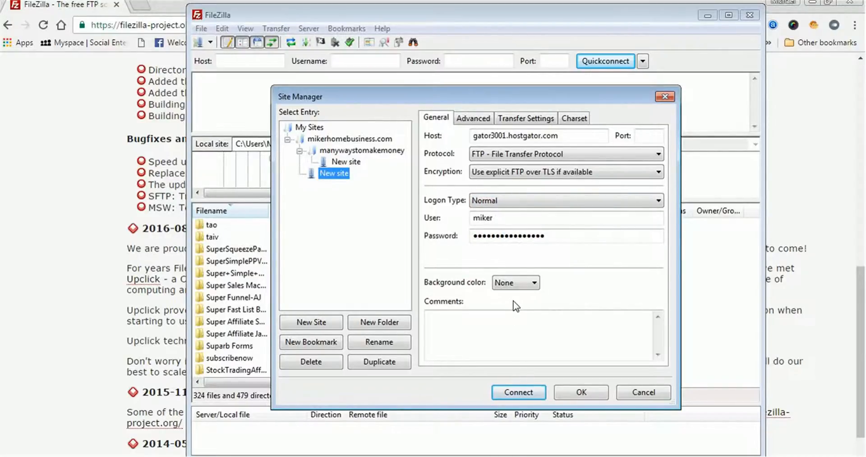
{"action": "left_click", "coordinate": [514, 389]}
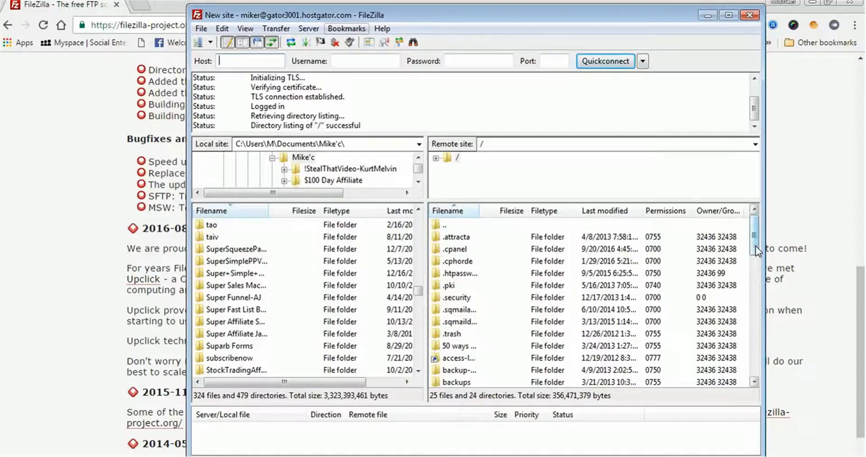
- Open the public_html folder on the remote server and look through its list of site folders
{"action": "left_click_drag", "start_coordinate": [756, 246], "coordinate": [757, 285]}
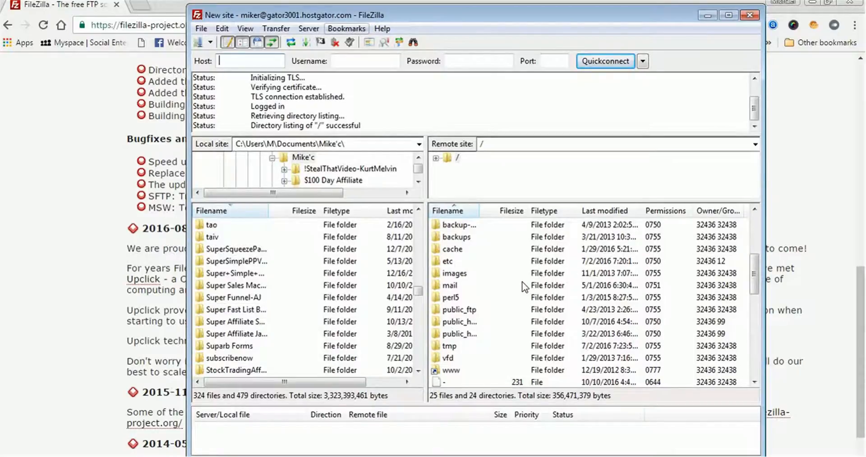
{"action": "double_click", "coordinate": [439, 324]}
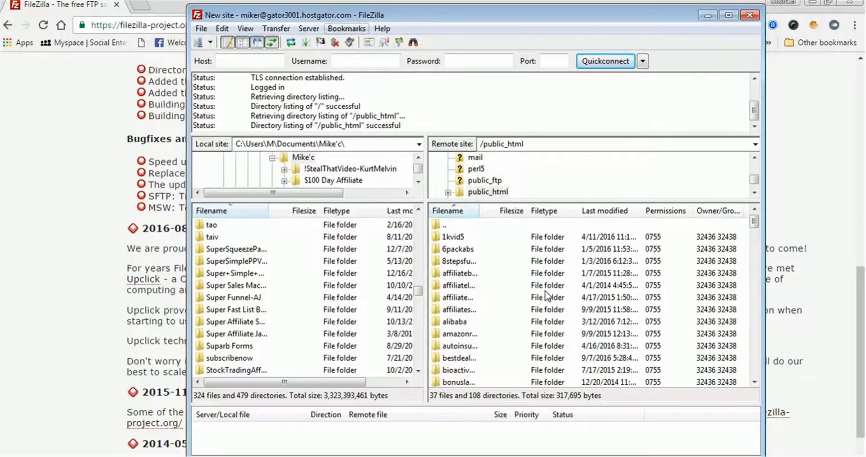
{"action": "scroll", "coordinate": [545, 290], "scroll_direction": "down", "scroll_amount": 6}
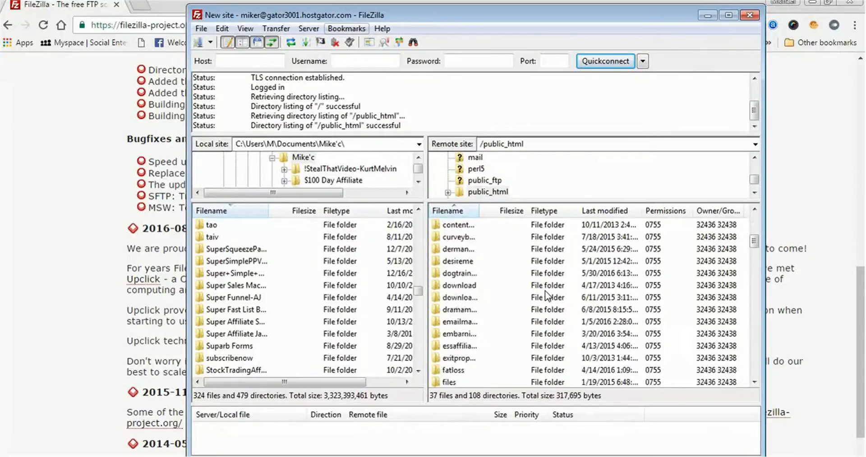
{"action": "scroll", "coordinate": [545, 291], "scroll_direction": "down", "scroll_amount": 4}
{"action": "scroll", "coordinate": [545, 290], "scroll_direction": "down", "scroll_amount": 6}
{"action": "scroll", "coordinate": [545, 290], "scroll_direction": "down", "scroll_amount": 5}
{"action": "scroll", "coordinate": [545, 291], "scroll_direction": "down", "scroll_amount": 2}
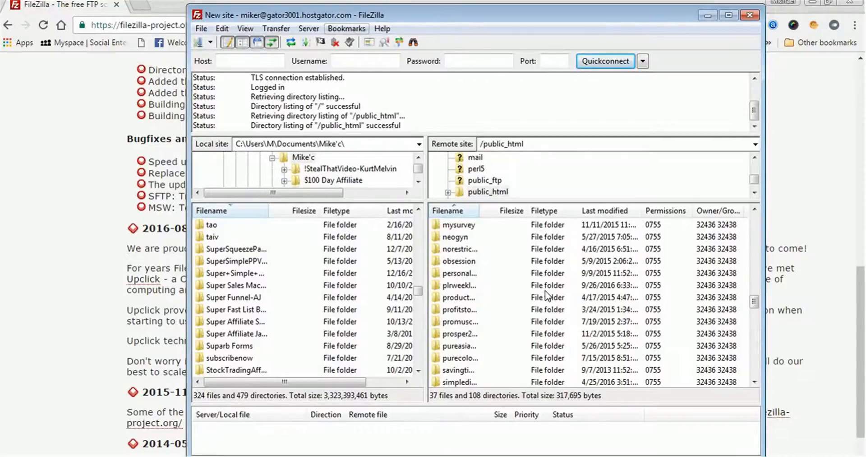
{"action": "scroll", "coordinate": [545, 291], "scroll_direction": "down", "scroll_amount": 1}
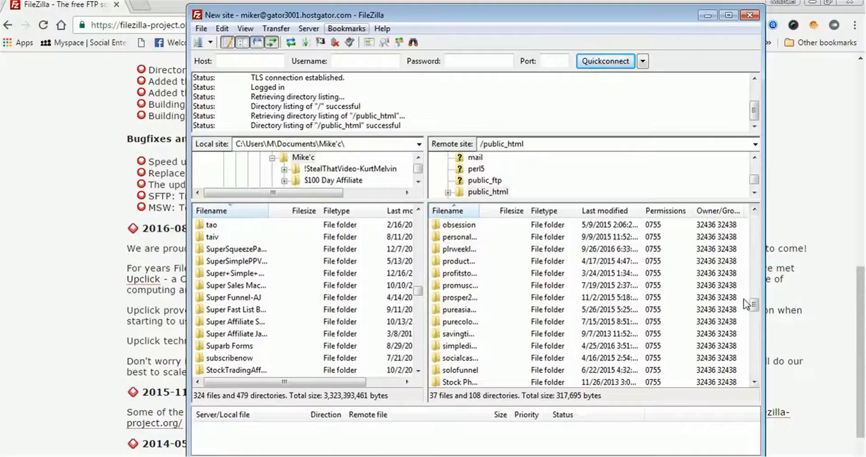
{"action": "left_click_drag", "start_coordinate": [753, 307], "coordinate": [745, 207]}
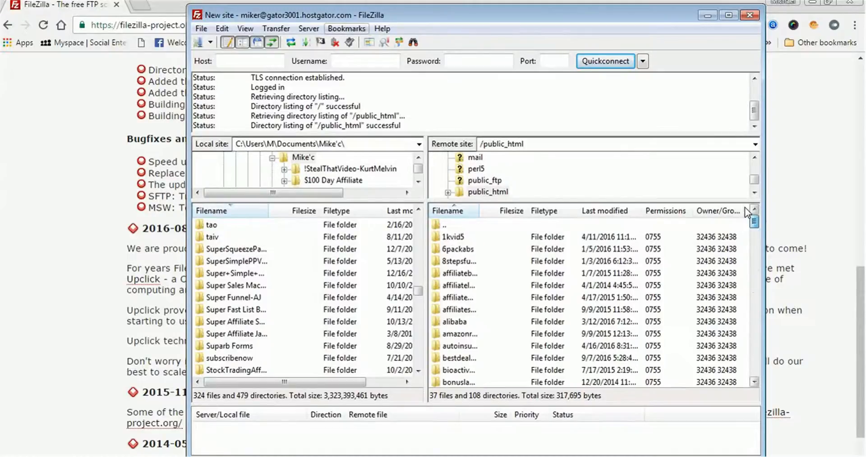
- Create a new directory named supersales inside the remote public_html folder
{"action": "right_click", "coordinate": [438, 224]}
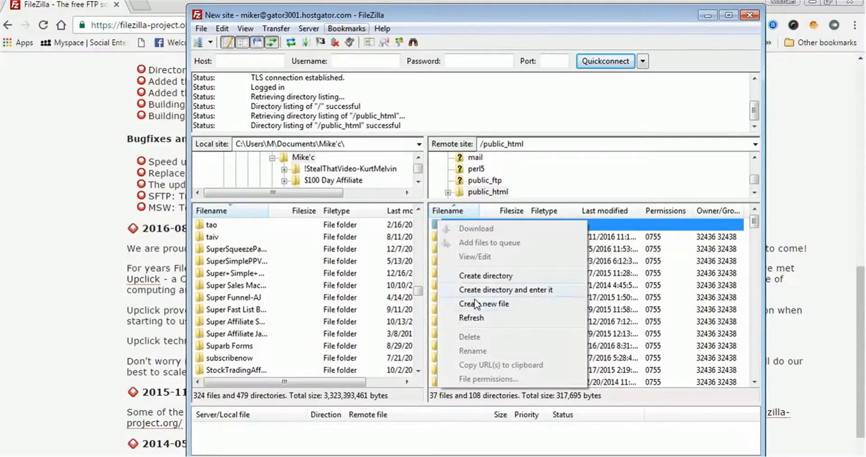
{"action": "left_click", "coordinate": [478, 276]}
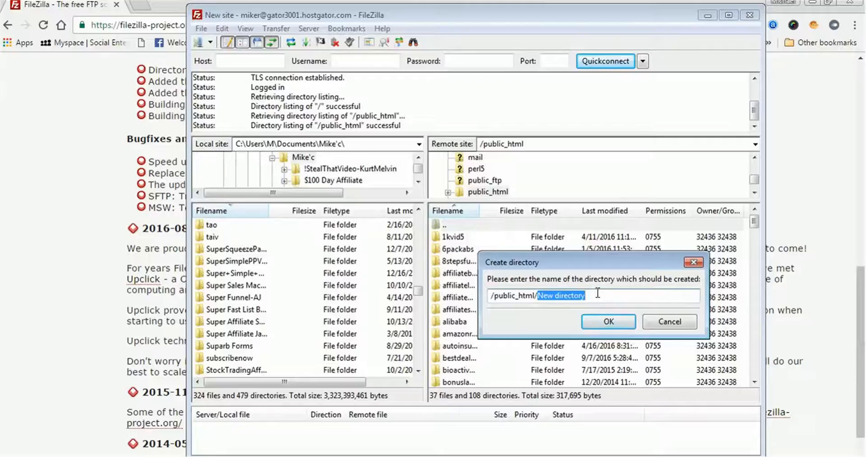
{"action": "type", "text": "supersales"}
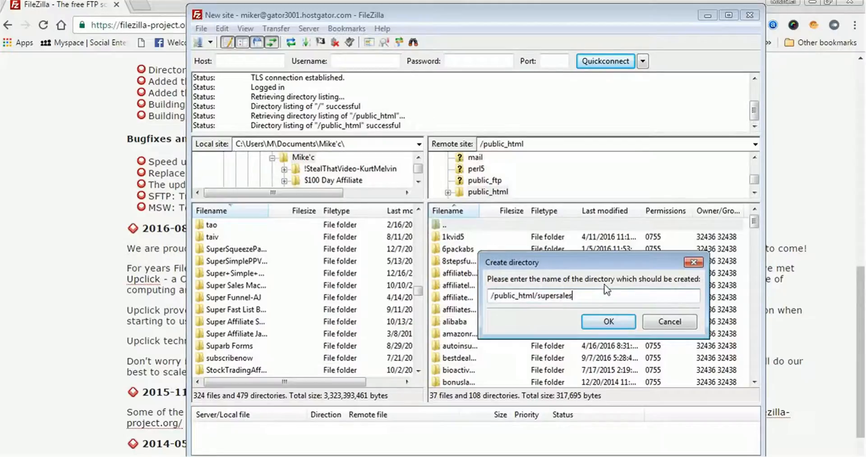
{"action": "left_click", "coordinate": [609, 321]}
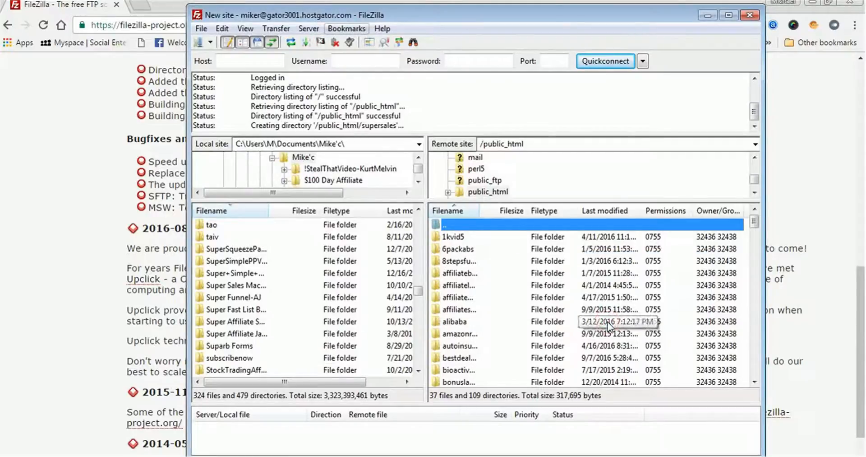
- Open the remote supersales directory and, on the local side, the Super Sales Machine folder
{"action": "scroll", "coordinate": [505, 276], "scroll_direction": "down", "scroll_amount": 3}
{"action": "scroll", "coordinate": [501, 271], "scroll_direction": "down", "scroll_amount": 7}
{"action": "scroll", "coordinate": [502, 272], "scroll_direction": "down", "scroll_amount": 7}
{"action": "scroll", "coordinate": [501, 271], "scroll_direction": "down", "scroll_amount": 7}
{"action": "scroll", "coordinate": [502, 271], "scroll_direction": "down", "scroll_amount": 2}
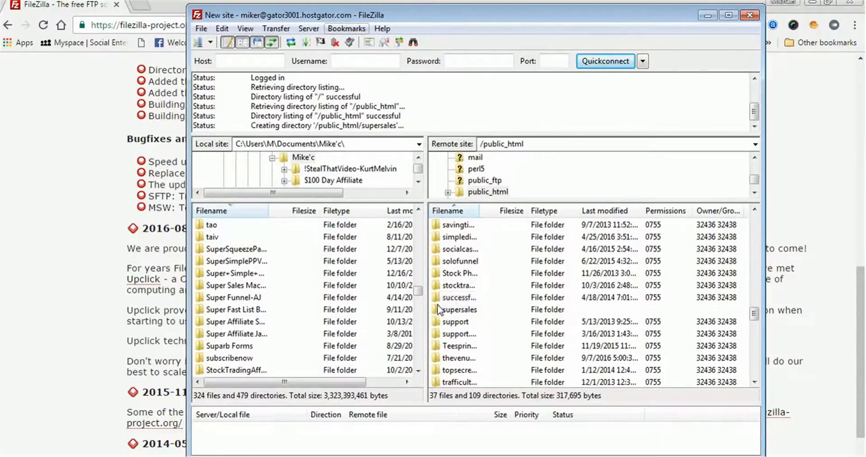
{"action": "left_click", "coordinate": [437, 307]}
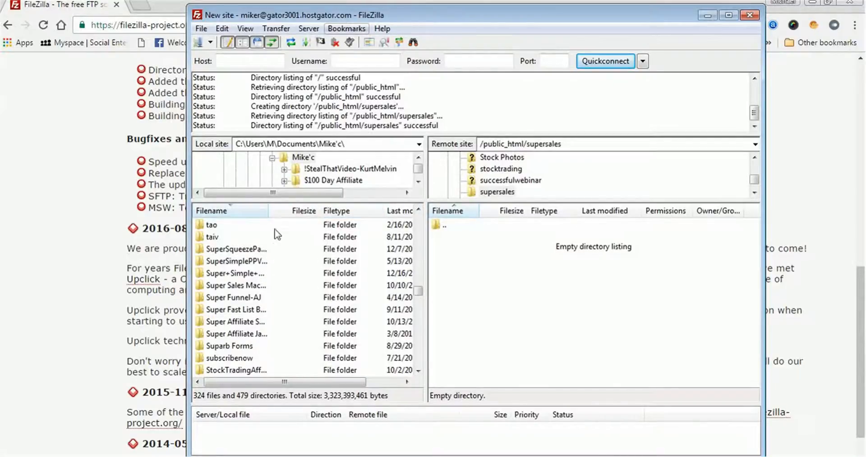
{"action": "double_click", "coordinate": [199, 284]}
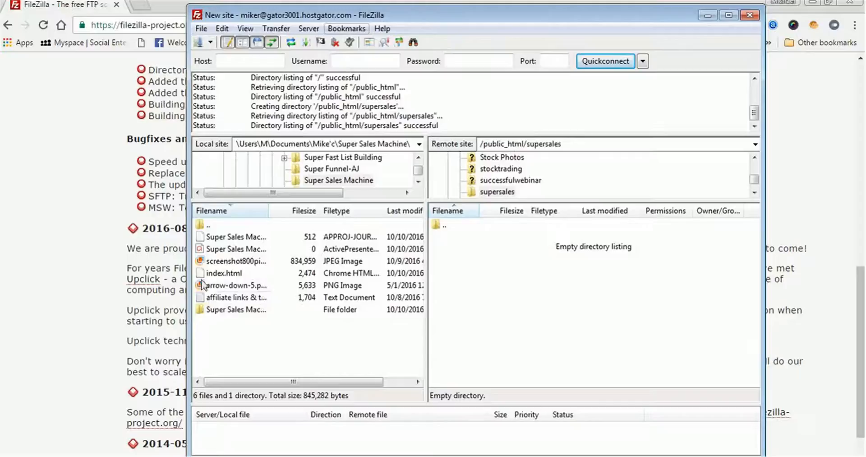
- Upload screenshot800pixels.jpg from the local Super Sales Machine folder to the remote supersales directory
{"action": "left_click", "coordinate": [199, 250]}
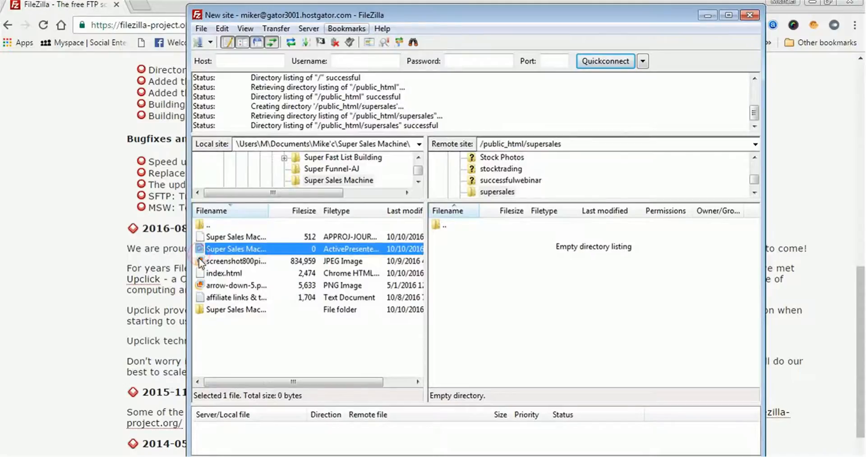
{"action": "right_click", "coordinate": [200, 260]}
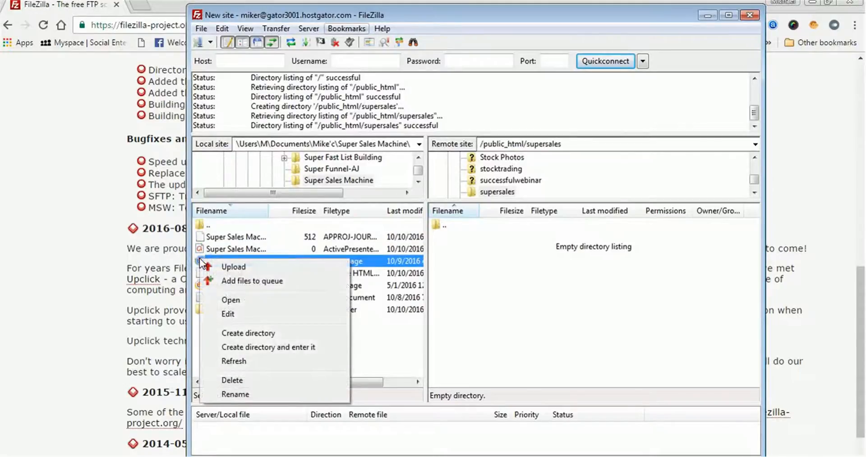
{"action": "left_click", "coordinate": [234, 265]}
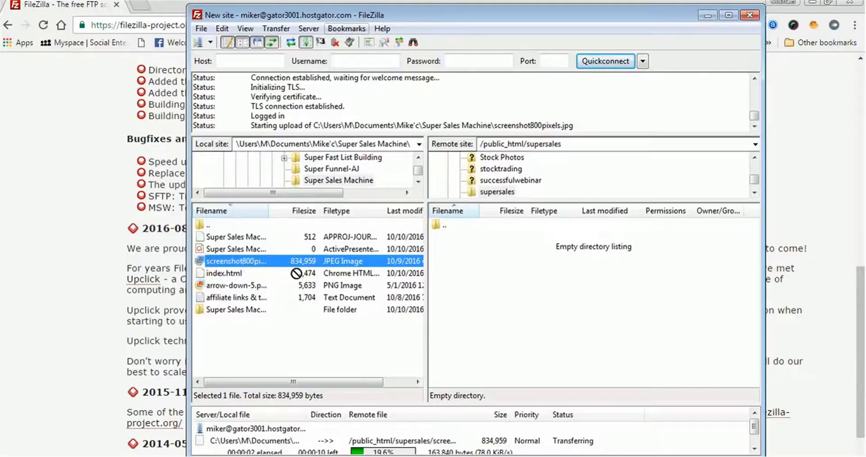
{"action": "left_click_drag", "start_coordinate": [361, 273], "coordinate": [481, 286]}
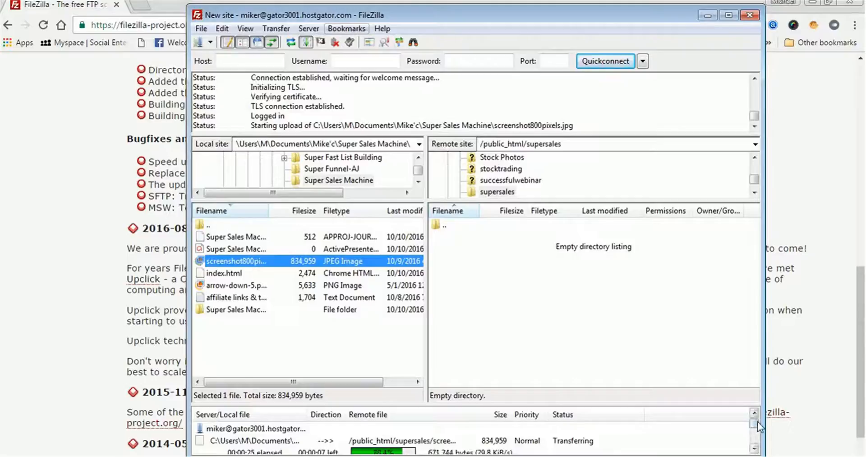
{"action": "left_click_drag", "start_coordinate": [756, 421], "coordinate": [756, 426]}
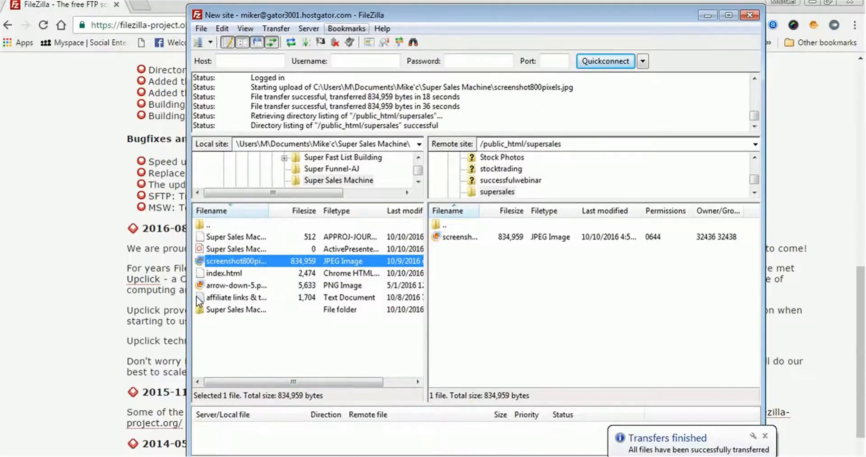
- Upload index.html and the arrow-down-5 PNG image to the remote supersales directory
{"action": "left_click", "coordinate": [199, 273]}
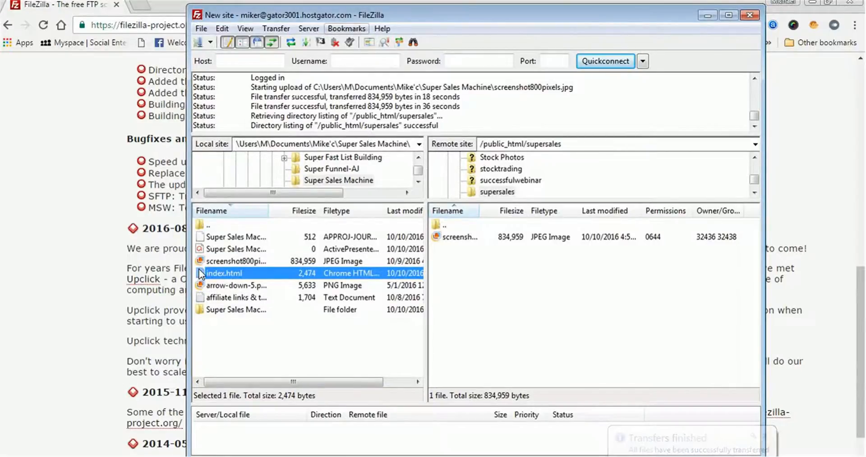
{"action": "right_click", "coordinate": [199, 269]}
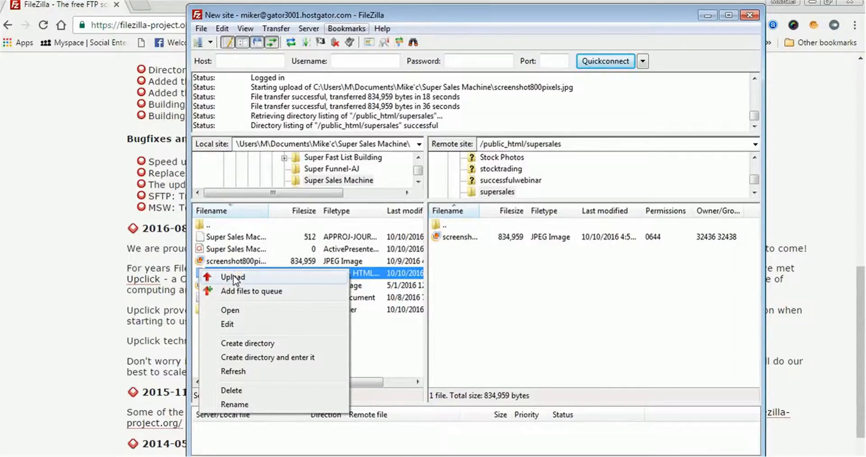
{"action": "left_click", "coordinate": [234, 275]}
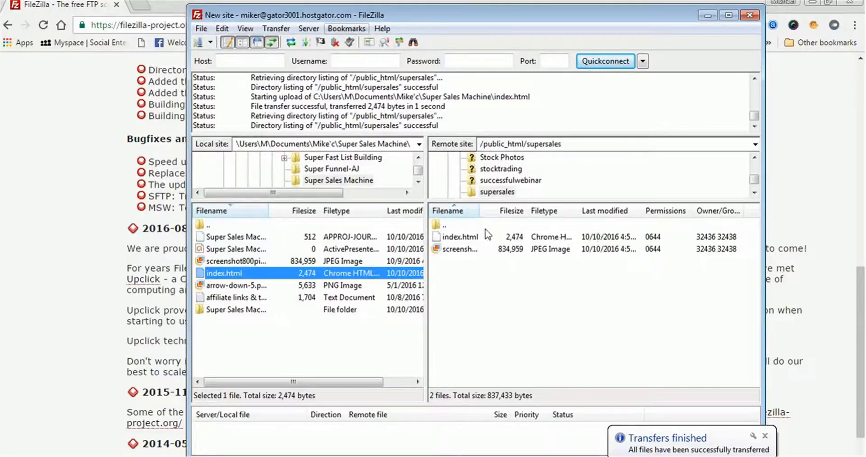
{"action": "right_click", "coordinate": [203, 284]}
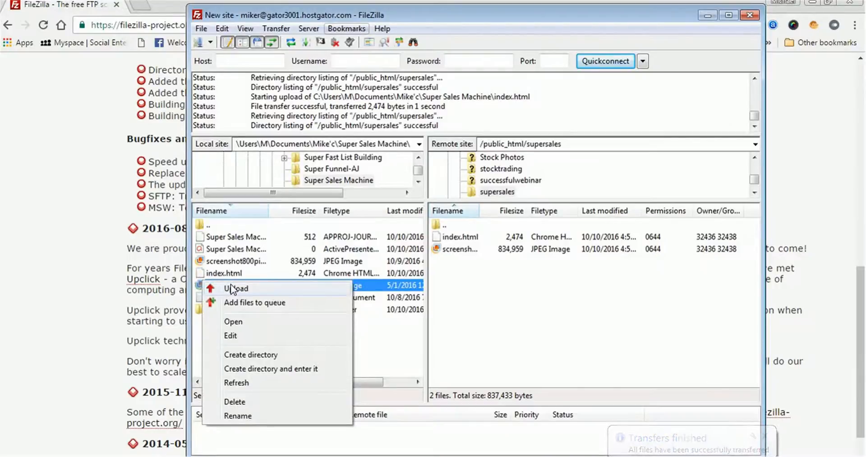
{"action": "left_click", "coordinate": [231, 289]}
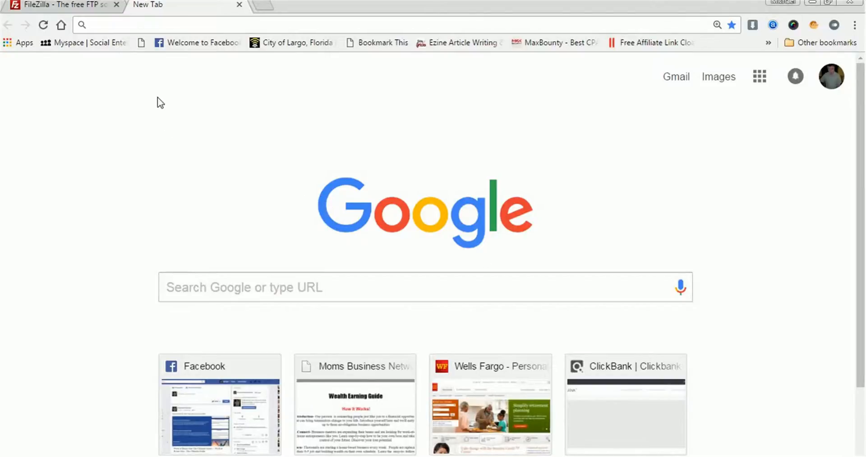
{"action": "left_click", "coordinate": [105, 20]}
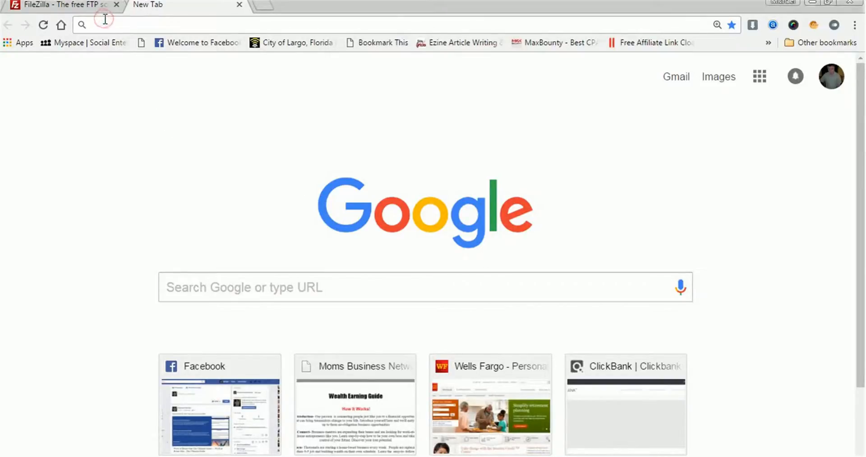
{"action": "type", "text": "ww"}
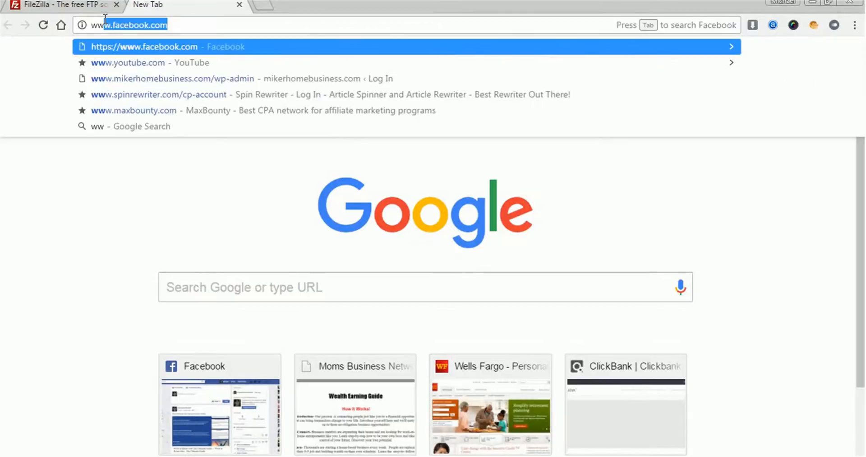
{"action": "type", "text": "w."}
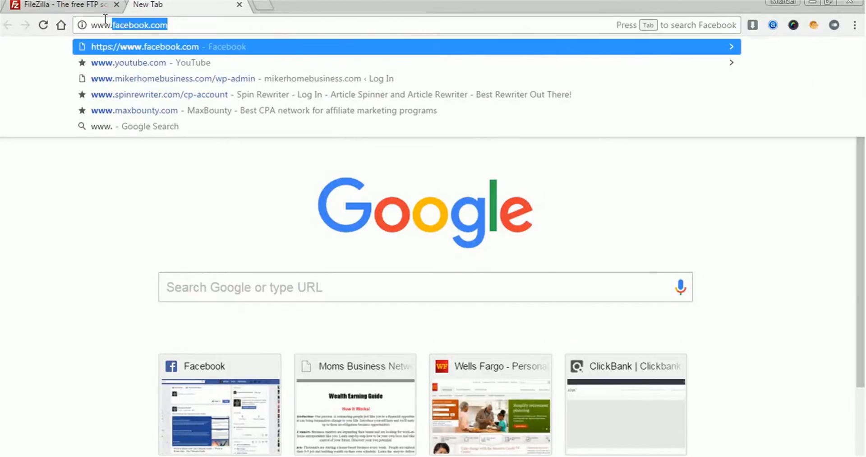
{"action": "type", "text": "mikerhomebusiness"}
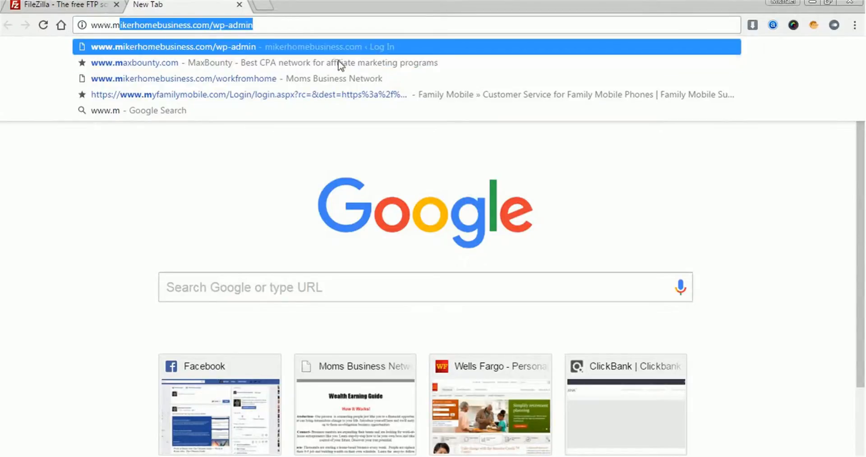
{"action": "left_click", "coordinate": [270, 19]}
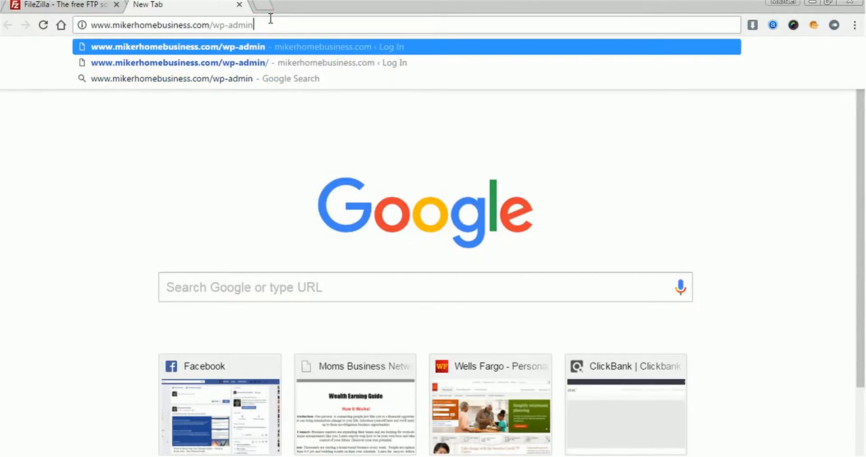
{"action": "key", "text": "BackSpace"}
{"action": "key", "text": "BackSpace"}
{"action": "key", "text": "BackSpace"}
{"action": "key", "text": "BackSpace"}
{"action": "key", "text": "BackSpace"}
{"action": "key", "text": "BackSpace"}
{"action": "key", "text": "BackSpace"}
{"action": "key", "text": "BackSpace"}
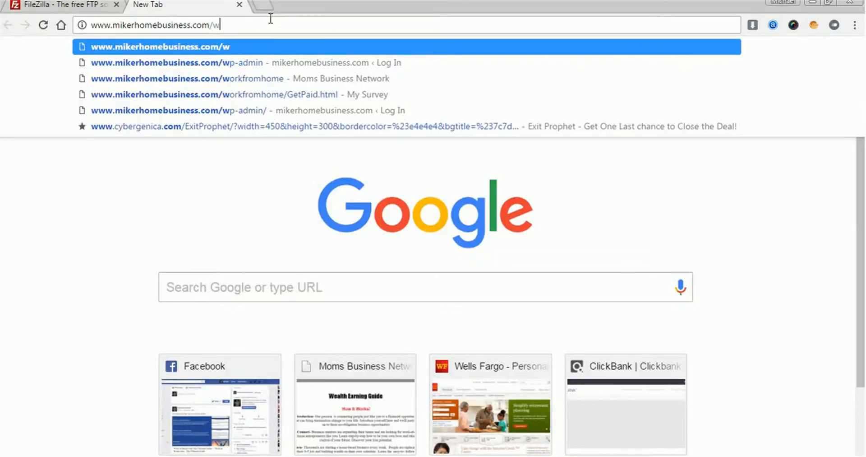
{"action": "key", "text": "BackSpace"}
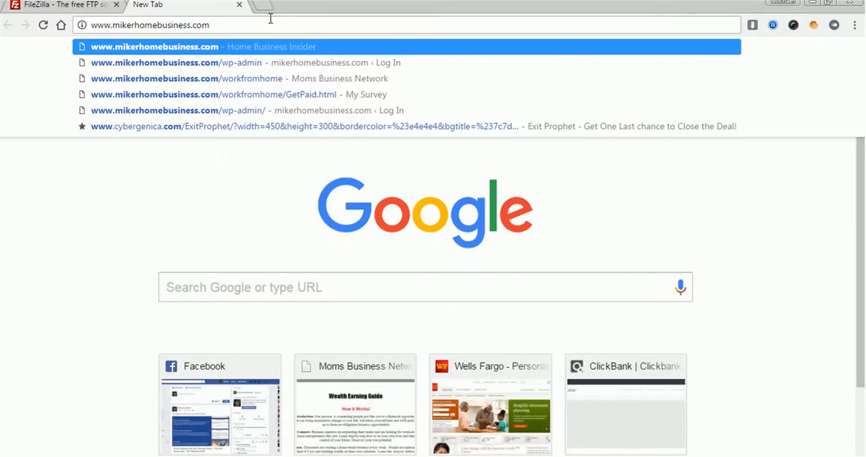
{"action": "type", "text": "/"}
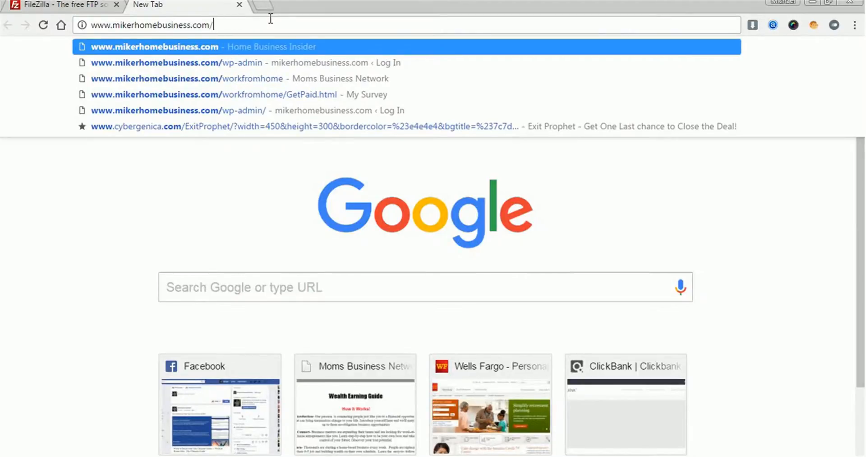
{"action": "type", "text": "supe"}
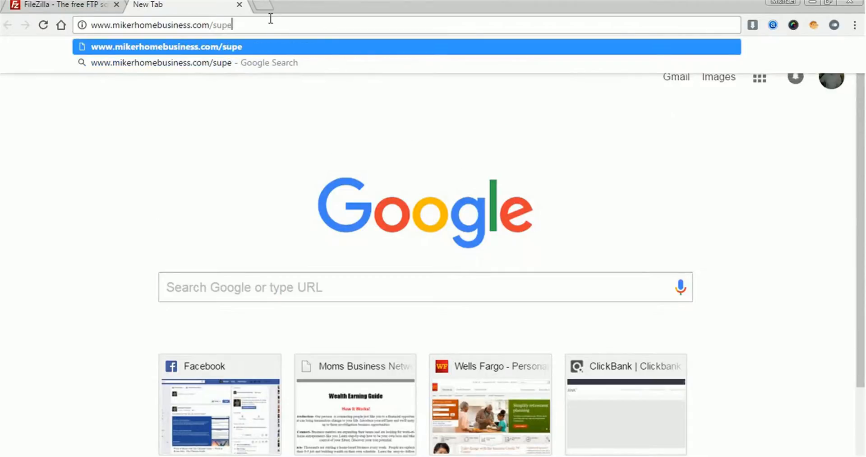
{"action": "type", "text": "rsales"}
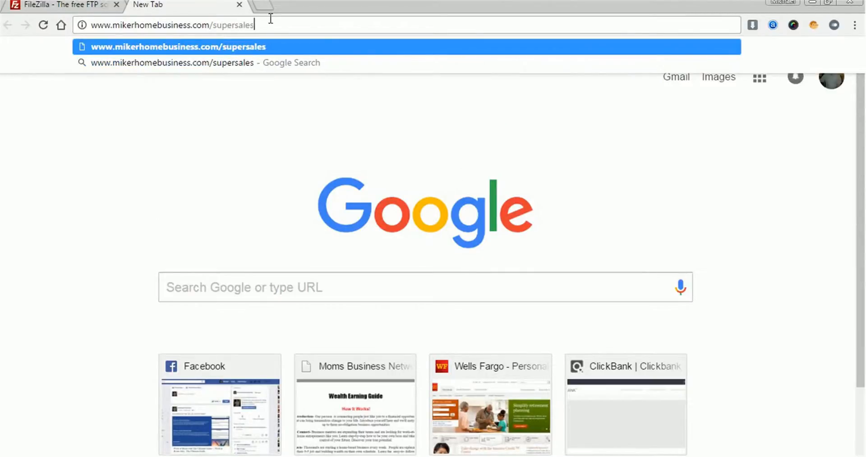
{"action": "key", "text": "Return"}
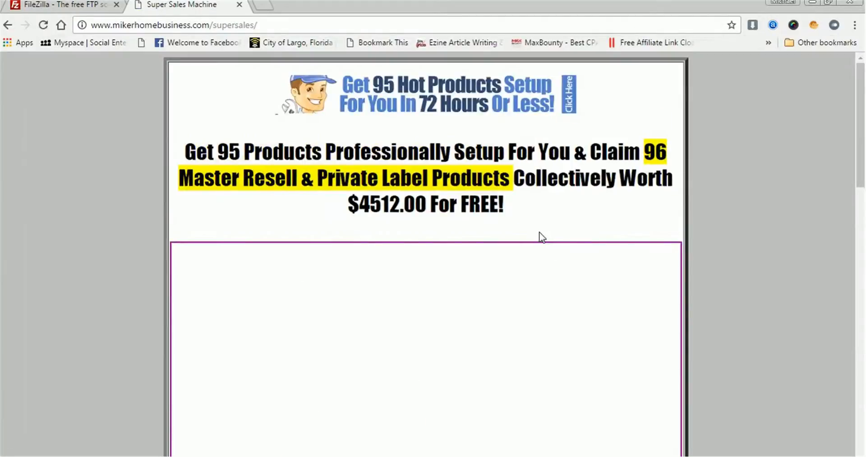
- Examine the published landing page from top to bottom, checking the banners, headlines and the bordered image area
{"action": "scroll", "coordinate": [547, 231], "scroll_direction": "down", "scroll_amount": 2}
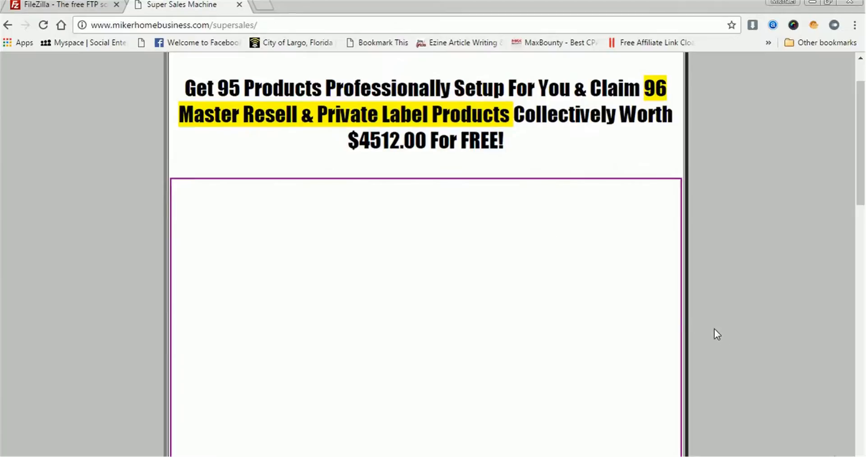
{"action": "scroll", "coordinate": [714, 329], "scroll_direction": "down", "scroll_amount": 1}
{"action": "scroll", "coordinate": [714, 328], "scroll_direction": "down", "scroll_amount": 3}
{"action": "scroll", "coordinate": [714, 329], "scroll_direction": "down", "scroll_amount": 3}
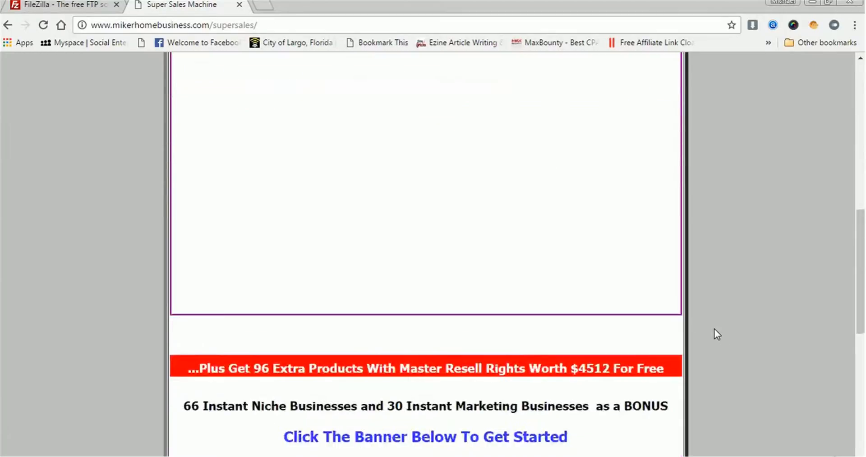
{"action": "scroll", "coordinate": [714, 329], "scroll_direction": "down", "scroll_amount": 8}
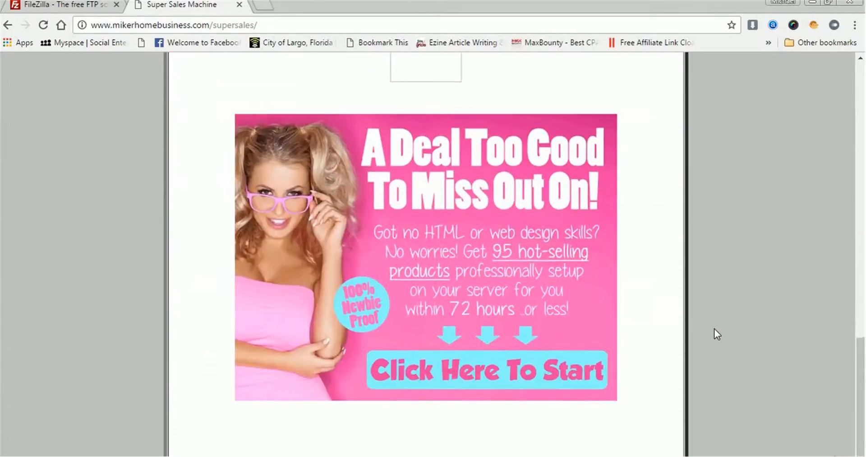
{"action": "scroll", "coordinate": [714, 329], "scroll_direction": "up", "scroll_amount": 6}
{"action": "scroll", "coordinate": [714, 328], "scroll_direction": "up", "scroll_amount": 10}
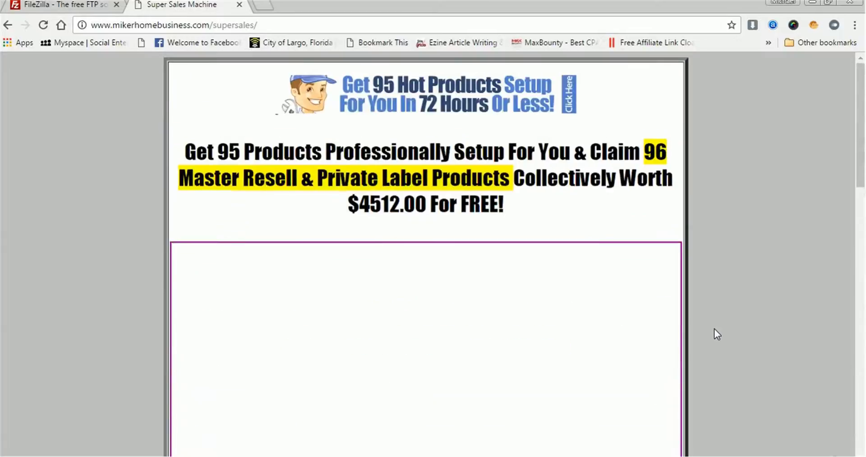
{"action": "scroll", "coordinate": [714, 328], "scroll_direction": "down", "scroll_amount": 8}
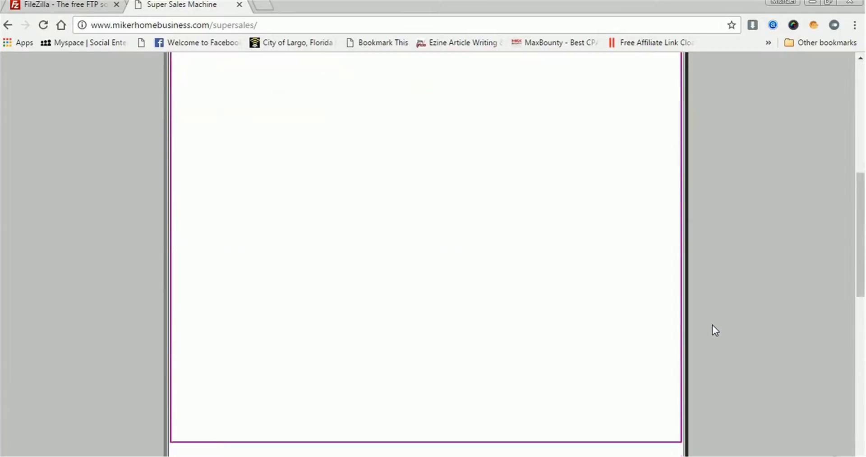
{"action": "scroll", "coordinate": [713, 324], "scroll_direction": "down", "scroll_amount": 4}
{"action": "scroll", "coordinate": [713, 324], "scroll_direction": "up", "scroll_amount": 12}
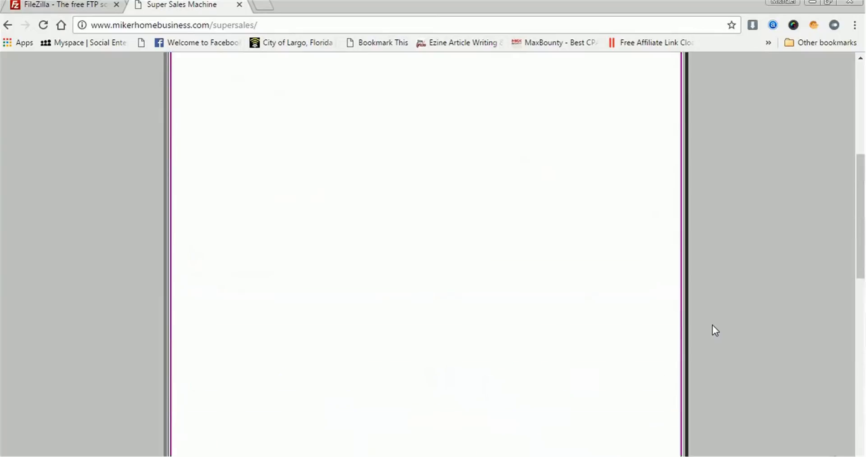
{"action": "scroll", "coordinate": [713, 324], "scroll_direction": "up", "scroll_amount": 3}
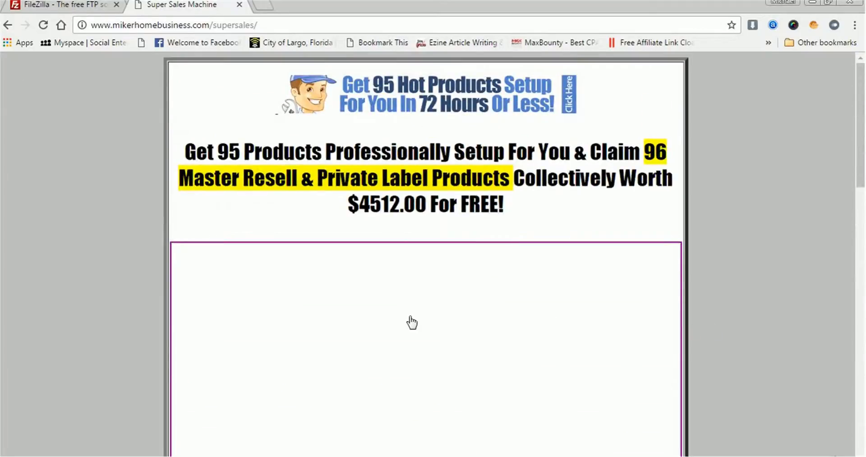
{"action": "scroll", "coordinate": [497, 280], "scroll_direction": "down", "scroll_amount": 6}
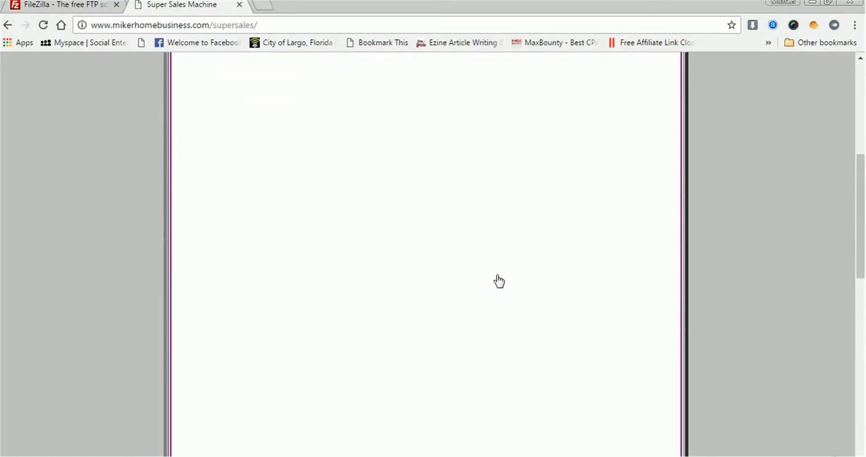
{"action": "scroll", "coordinate": [498, 281], "scroll_direction": "up", "scroll_amount": 7}
{"action": "scroll", "coordinate": [499, 280], "scroll_direction": "down", "scroll_amount": 4}
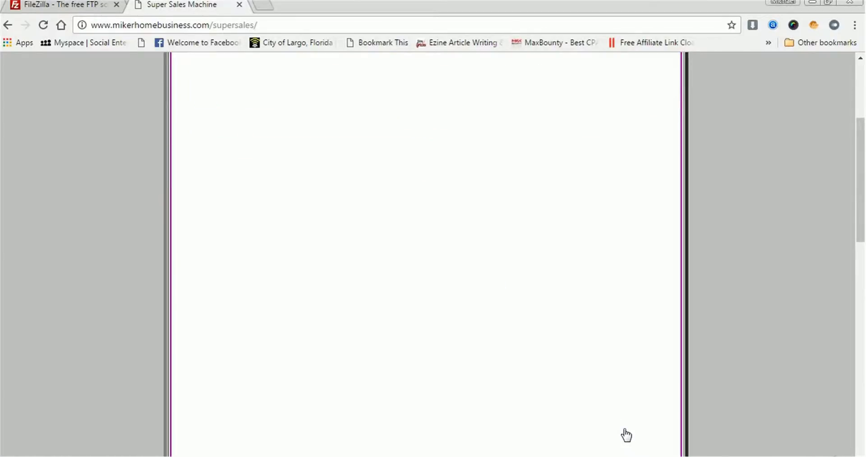
- Switch to KompoZer by launching it and allowing the unverified application to run
{"action": "left_click", "coordinate": [604, 453]}
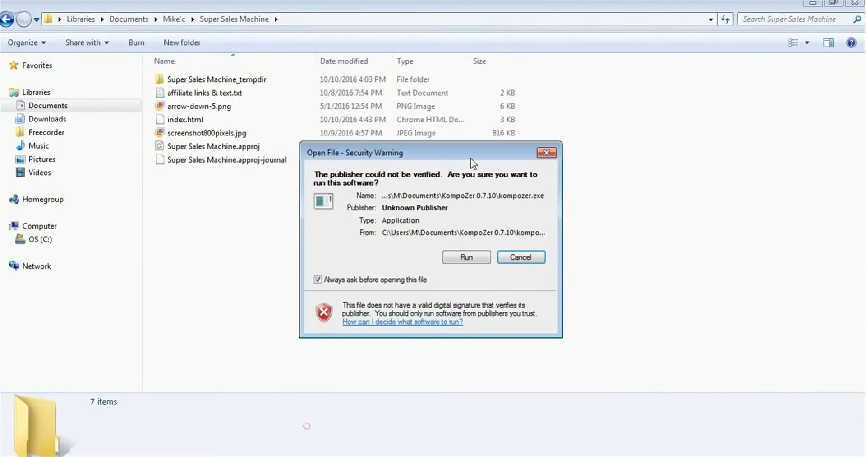
{"action": "left_click", "coordinate": [463, 259]}
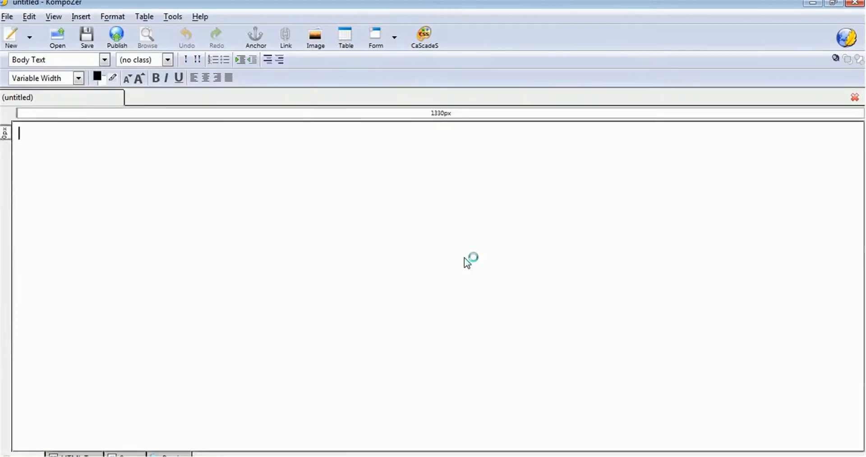
{"action": "left_click", "coordinate": [264, 208]}
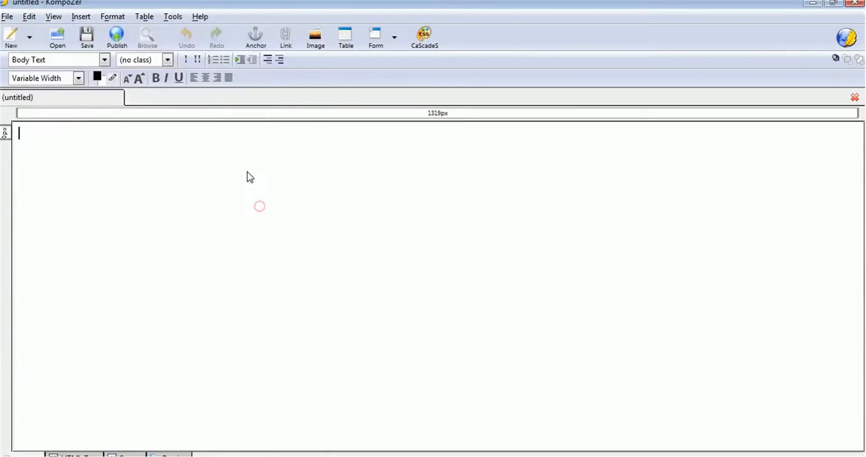
- Open index.html from the Super Sales Machine folder for editing
{"action": "left_click", "coordinate": [7, 17]}
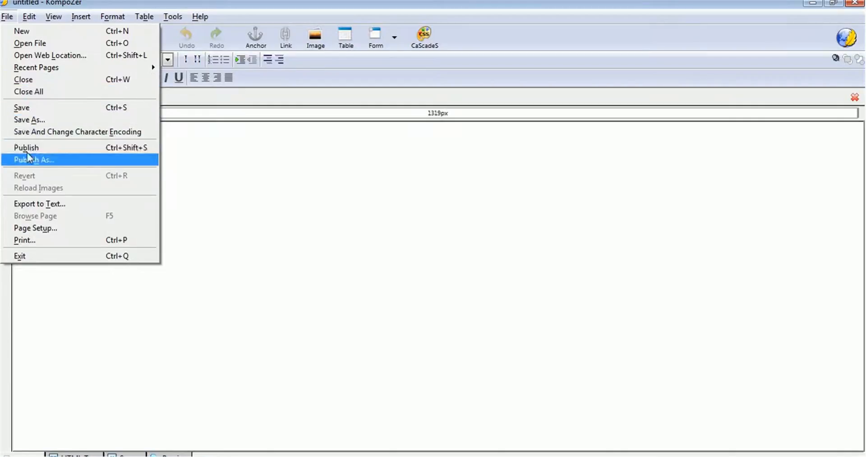
{"action": "left_click", "coordinate": [28, 42]}
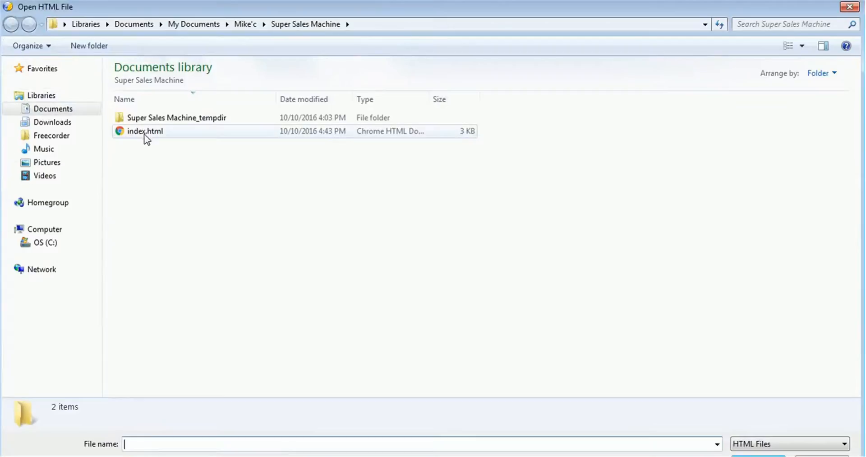
{"action": "left_click", "coordinate": [120, 130]}
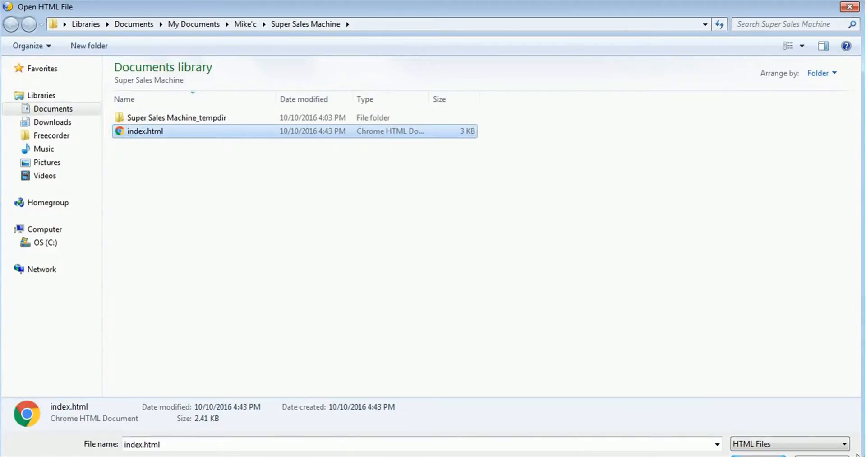
{"action": "left_click", "coordinate": [749, 455]}
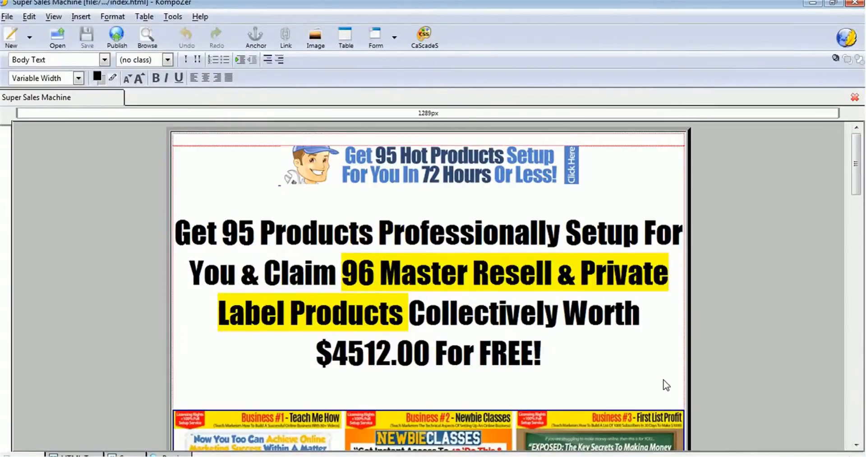
- Shorten the image location of the large product collage to screenshot800pixels.jpg by removing its local folder path
{"action": "scroll", "coordinate": [664, 375], "scroll_direction": "down", "scroll_amount": 4}
{"action": "scroll", "coordinate": [665, 379], "scroll_direction": "down", "scroll_amount": 15}
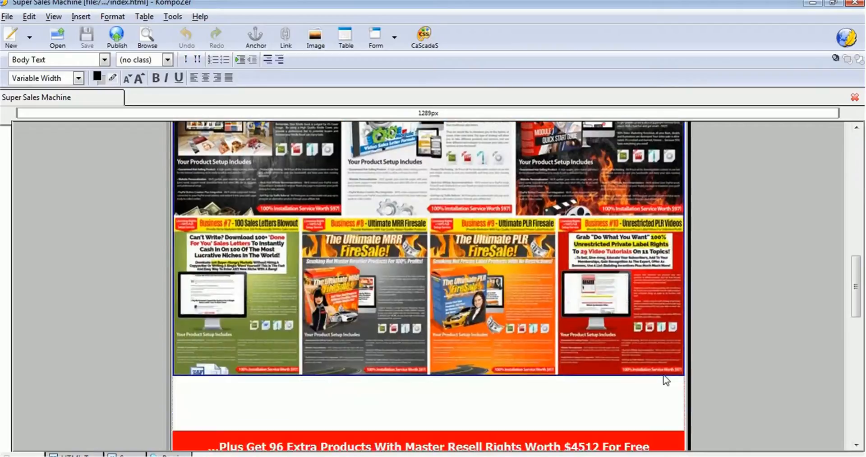
{"action": "scroll", "coordinate": [666, 379], "scroll_direction": "up", "scroll_amount": 15}
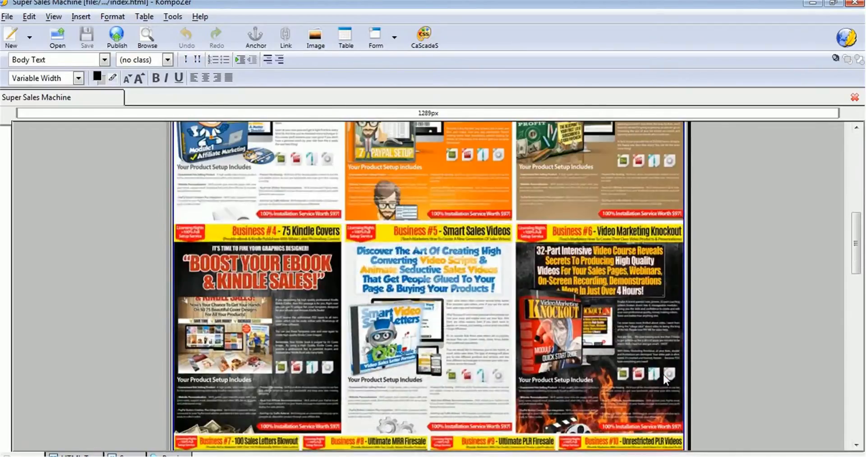
{"action": "scroll", "coordinate": [664, 375], "scroll_direction": "down", "scroll_amount": 5}
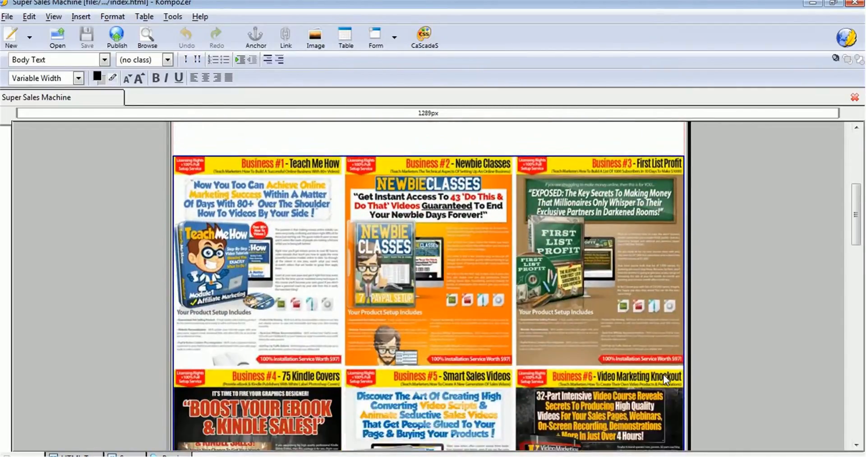
{"action": "left_click", "coordinate": [479, 338]}
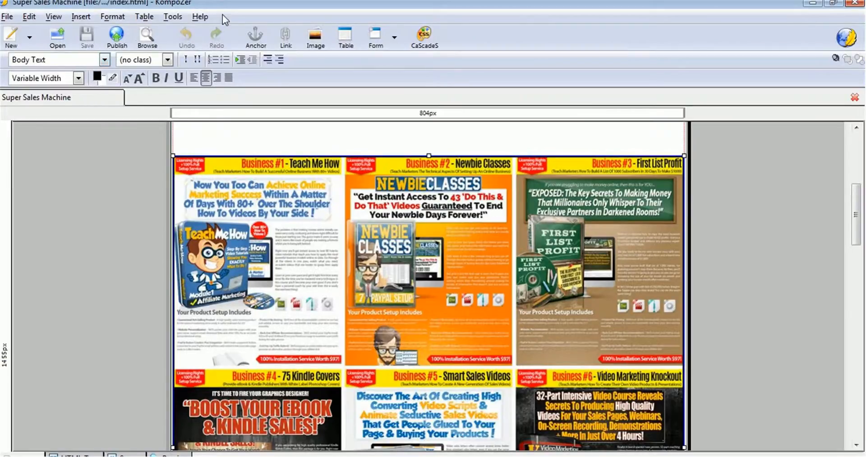
{"action": "left_click", "coordinate": [312, 41]}
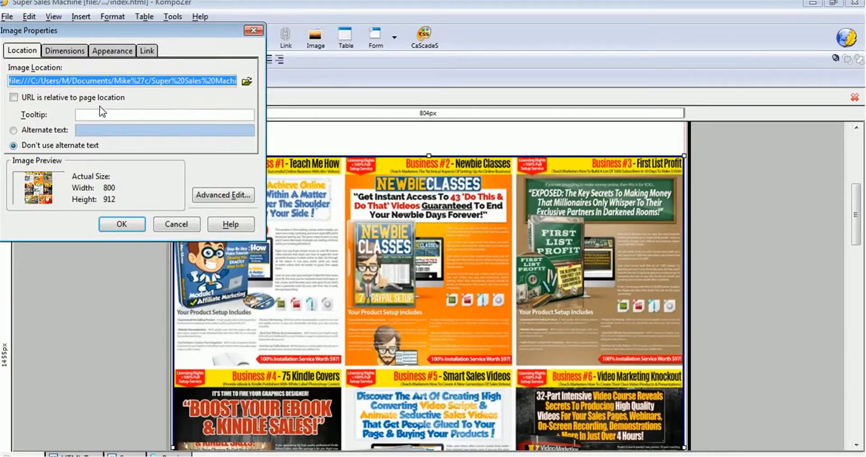
{"action": "left_click", "coordinate": [228, 81]}
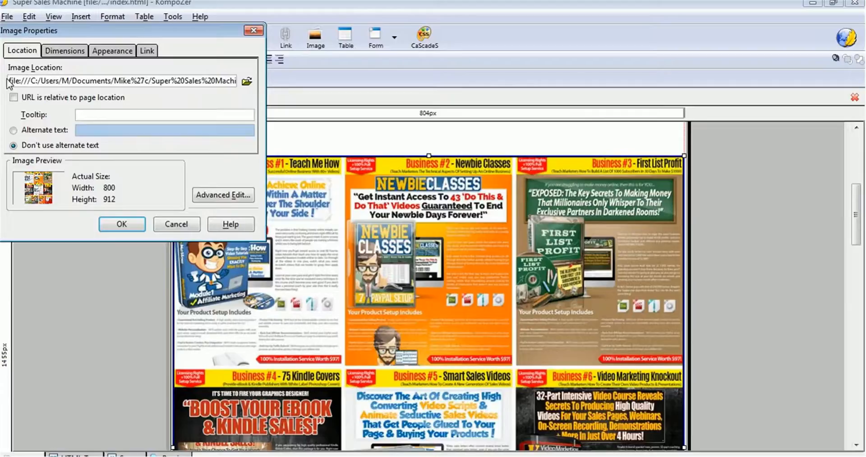
{"action": "left_click_drag", "start_coordinate": [8, 80], "coordinate": [266, 95]}
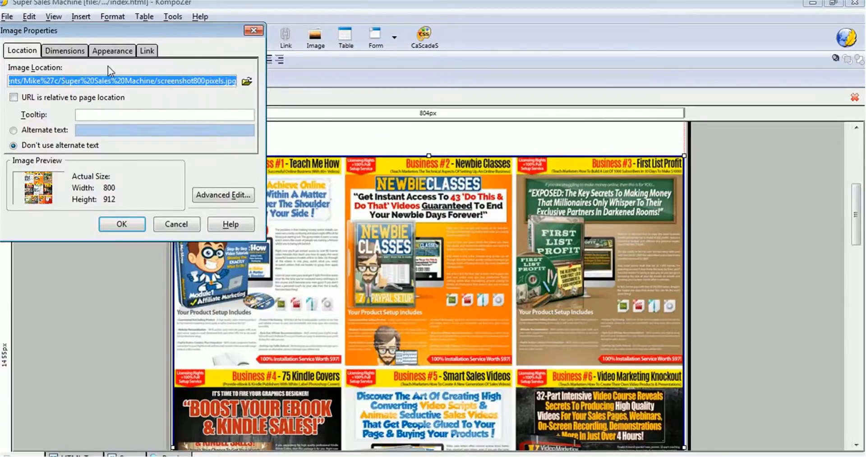
{"action": "left_click", "coordinate": [169, 80]}
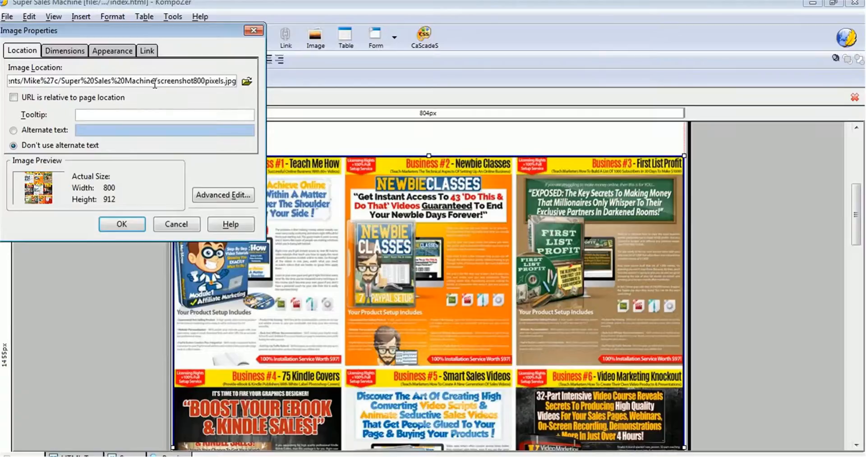
{"action": "left_click", "coordinate": [156, 80]}
{"action": "key", "text": "BackSpace"}
{"action": "key", "text": "BackSpace"}
{"action": "key", "text": "BackSpace"}
{"action": "key", "text": "BackSpace"}
{"action": "key", "text": "BackSpace"}
{"action": "key", "text": "BackSpace"}
{"action": "key", "text": "BackSpace"}
{"action": "key", "text": "BackSpace"}
{"action": "key", "text": "BackSpace"}
{"action": "key", "text": "BackSpace"}
{"action": "key", "text": "BackSpace"}
{"action": "key", "text": "BackSpace"}
{"action": "key", "text": "BackSpace"}
{"action": "key", "text": "BackSpace"}
{"action": "key", "text": "BackSpace"}
{"action": "key", "text": "BackSpace"}
{"action": "key", "text": "BackSpace"}
{"action": "key", "text": "BackSpace"}
{"action": "key", "text": "BackSpace"}
{"action": "key", "text": "BackSpace"}
{"action": "key", "text": "BackSpace"}
{"action": "key", "text": "BackSpace"}
{"action": "key", "text": "BackSpace"}
{"action": "key", "text": "BackSpace"}
{"action": "key", "text": "BackSpace"}
{"action": "key", "text": "BackSpace"}
{"action": "key", "text": "BackSpace"}
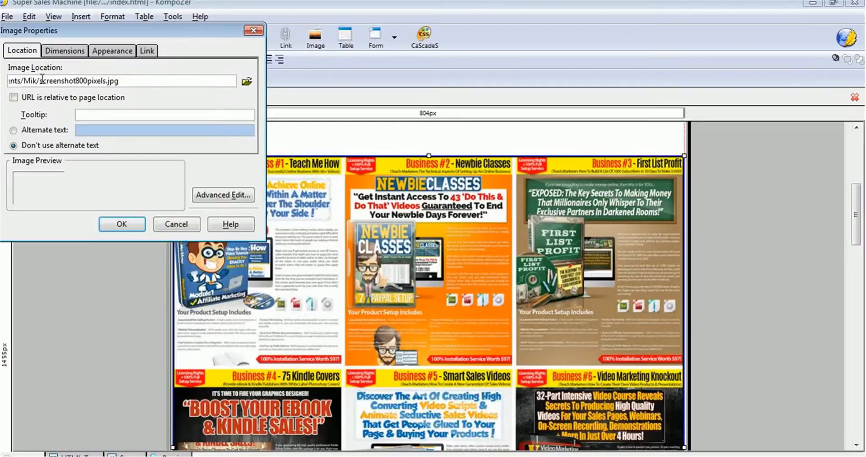
{"action": "key", "text": "Delete"}
{"action": "key", "text": "BackSpace"}
{"action": "key", "text": "BackSpace"}
{"action": "key", "text": "BackSpace"}
{"action": "key", "text": "BackSpace"}
{"action": "key", "text": "BackSpace"}
{"action": "key", "text": "BackSpace"}
{"action": "key", "text": "BackSpace"}
{"action": "key", "text": "BackSpace"}
{"action": "key", "text": "BackSpace"}
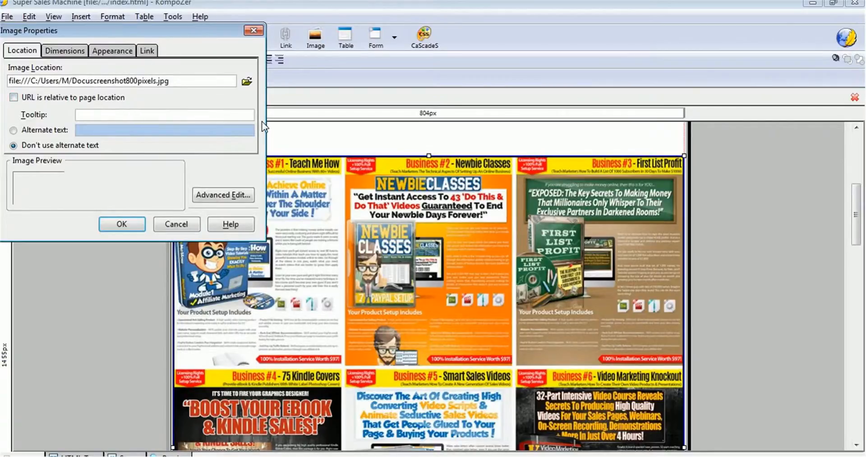
{"action": "key", "text": "BackSpace"}
{"action": "key", "text": "BackSpace"}
{"action": "key", "text": "BackSpace"}
{"action": "key", "text": "BackSpace"}
{"action": "key", "text": "BackSpace"}
{"action": "key", "text": "BackSpace"}
{"action": "key", "text": "BackSpace"}
{"action": "key", "text": "BackSpace"}
{"action": "key", "text": "BackSpace"}
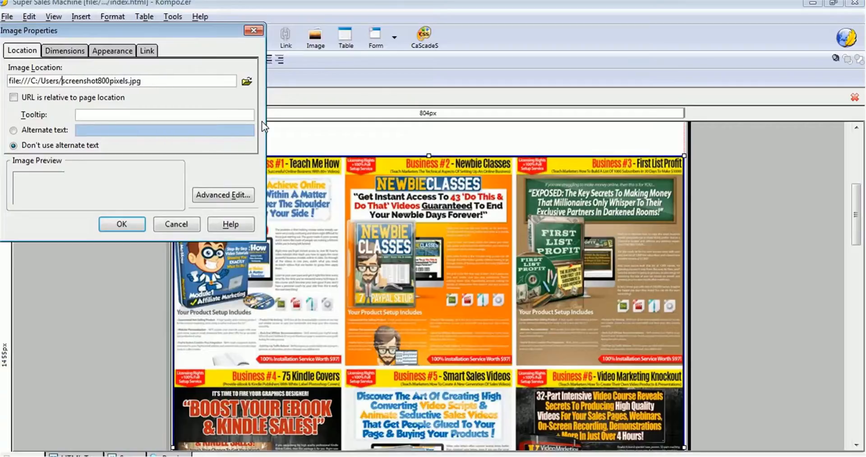
{"action": "key", "text": "BackSpace"}
{"action": "key", "text": "BackSpace"}
{"action": "key", "text": "BackSpace"}
{"action": "key", "text": "BackSpace"}
{"action": "key", "text": "BackSpace"}
{"action": "key", "text": "BackSpace"}
{"action": "key", "text": "BackSpace"}
{"action": "key", "text": "BackSpace"}
{"action": "key", "text": "BackSpace"}
{"action": "key", "text": "BackSpace"}
{"action": "key", "text": "BackSpace"}
{"action": "key", "text": "BackSpace"}
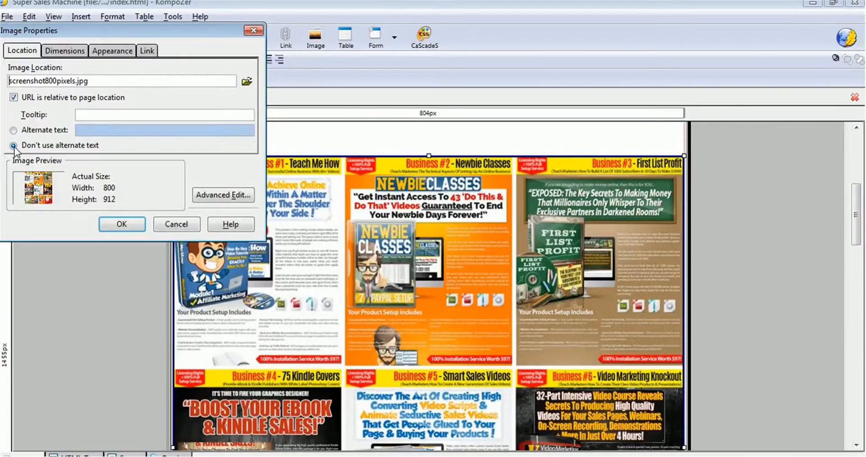
{"action": "left_click", "coordinate": [121, 225]}
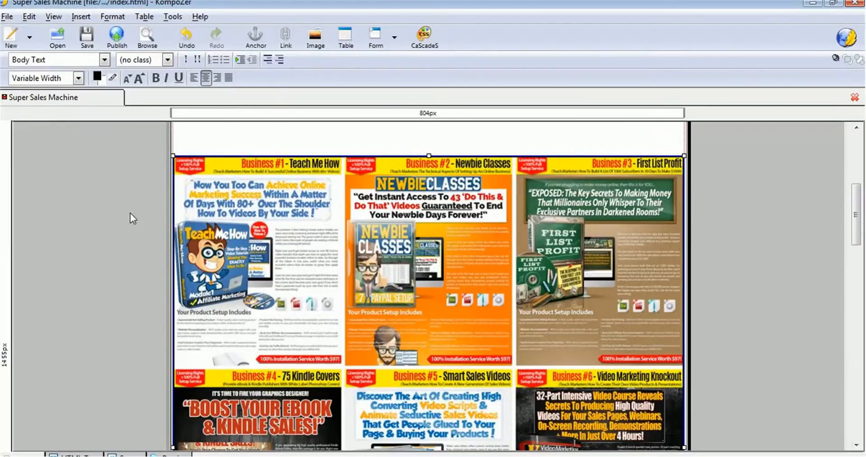
- Shorten the image location of the blue arrows above the pink banner to arrow-down-5.png by removing its local folder path
{"action": "scroll", "coordinate": [485, 165], "scroll_direction": "down", "scroll_amount": 10}
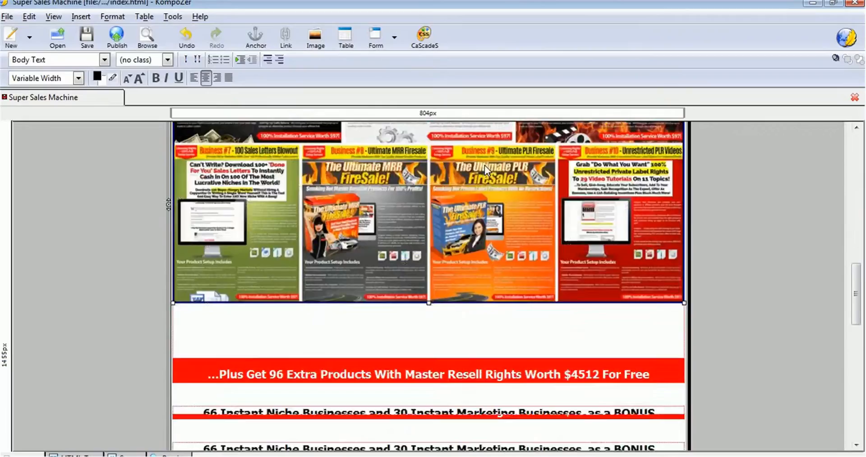
{"action": "scroll", "coordinate": [485, 165], "scroll_direction": "down", "scroll_amount": 5}
{"action": "scroll", "coordinate": [485, 168], "scroll_direction": "up", "scroll_amount": 3}
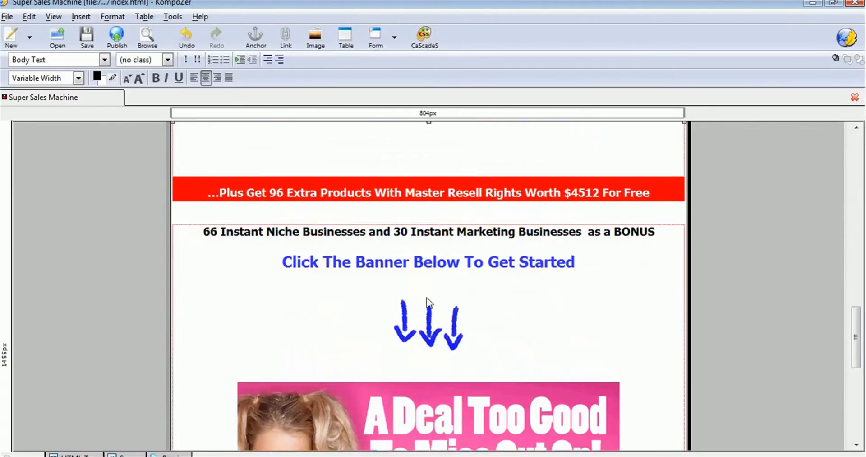
{"action": "left_click", "coordinate": [431, 316]}
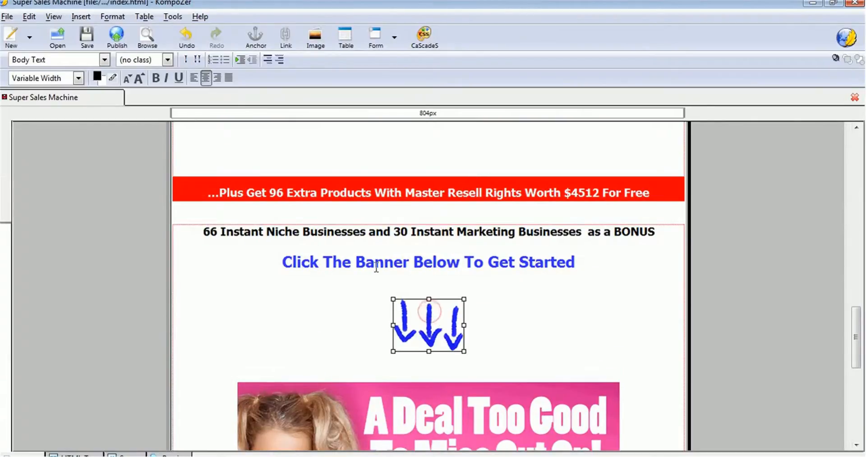
{"action": "left_click", "coordinate": [314, 39]}
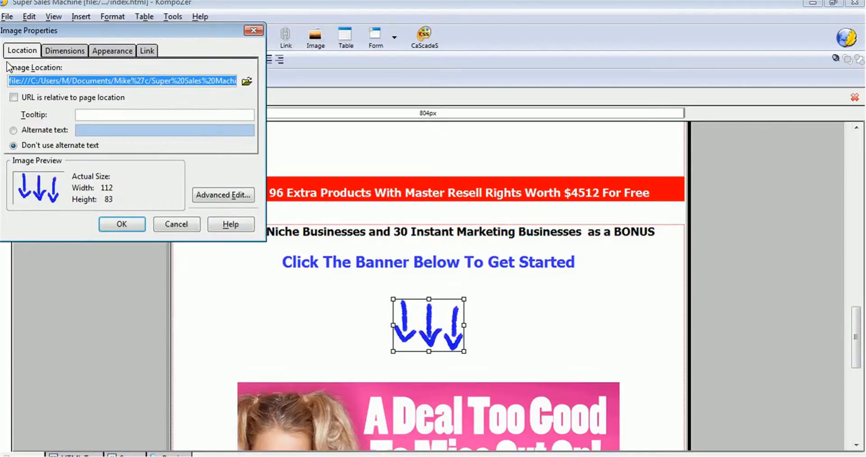
{"action": "left_click", "coordinate": [193, 80]}
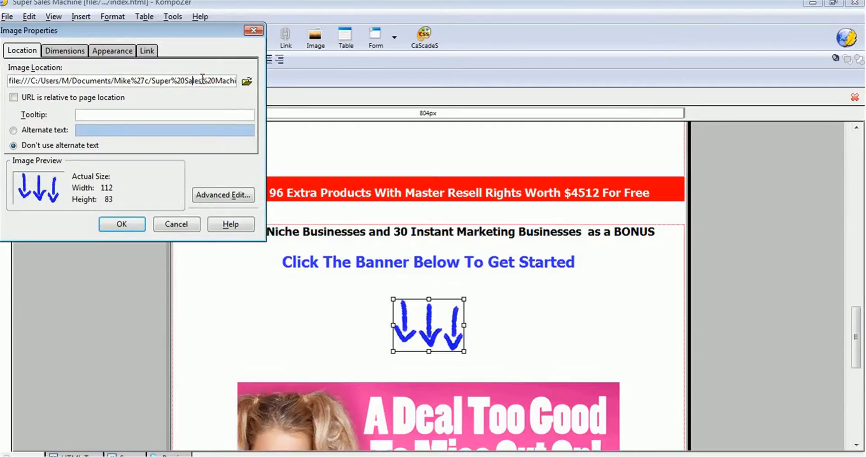
{"action": "left_click_drag", "start_coordinate": [227, 84], "coordinate": [172, 77]}
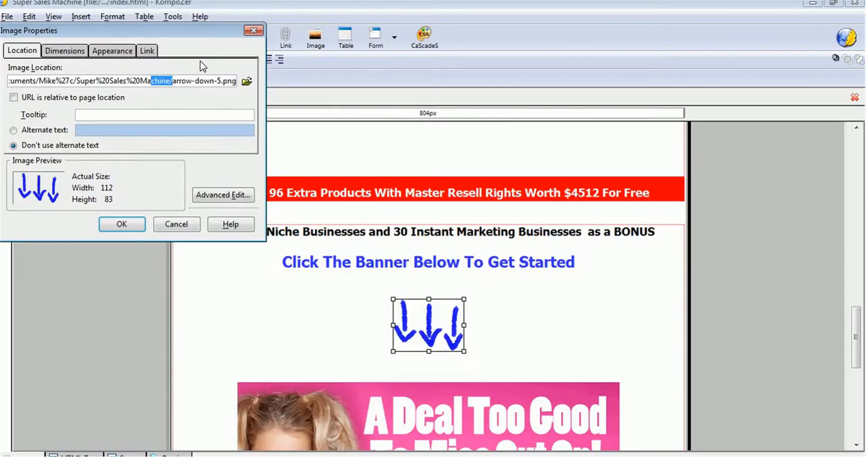
{"action": "key", "text": "BackSpace"}
{"action": "key", "text": "BackSpace"}
{"action": "key", "text": "BackSpace"}
{"action": "key", "text": "BackSpace"}
{"action": "key", "text": "BackSpace"}
{"action": "key", "text": "BackSpace"}
{"action": "key", "text": "BackSpace"}
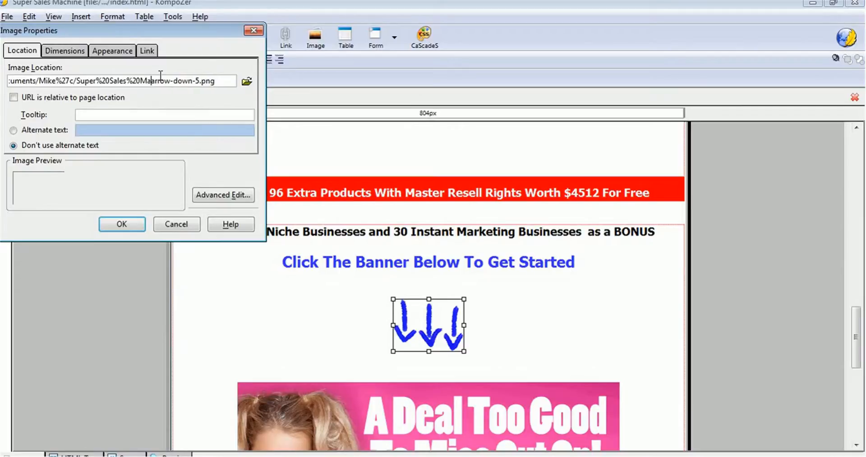
{"action": "key", "text": "BackSpace"}
{"action": "key", "text": "BackSpace"}
{"action": "key", "text": "BackSpace"}
{"action": "key", "text": "BackSpace"}
{"action": "key", "text": "BackSpace"}
{"action": "key", "text": "BackSpace"}
{"action": "key", "text": "BackSpace"}
{"action": "key", "text": "BackSpace"}
{"action": "key", "text": "BackSpace"}
{"action": "key", "text": "BackSpace"}
{"action": "key", "text": "BackSpace"}
{"action": "key", "text": "BackSpace"}
{"action": "key", "text": "BackSpace"}
{"action": "key", "text": "BackSpace"}
{"action": "key", "text": "BackSpace"}
{"action": "key", "text": "BackSpace"}
{"action": "key", "text": "BackSpace"}
{"action": "key", "text": "BackSpace"}
{"action": "key", "text": "BackSpace"}
{"action": "key", "text": "BackSpace"}
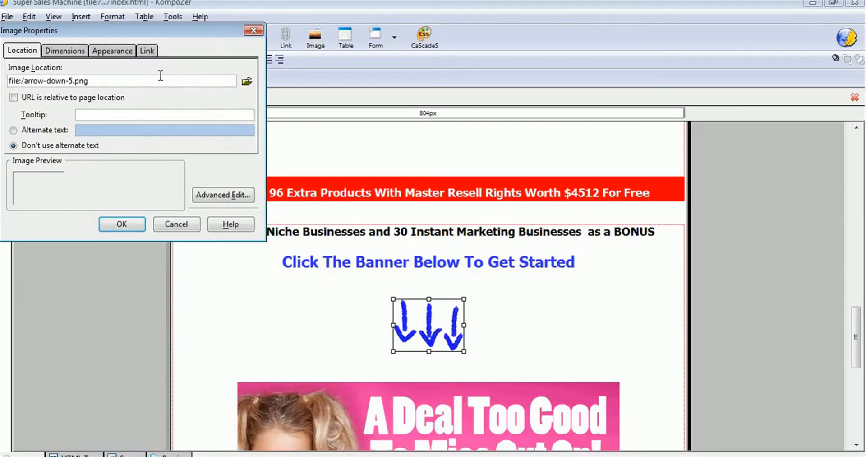
{"action": "key", "text": "BackSpace"}
{"action": "key", "text": "BackSpace"}
{"action": "key", "text": "BackSpace"}
{"action": "key", "text": "BackSpace"}
{"action": "key", "text": "BackSpace"}
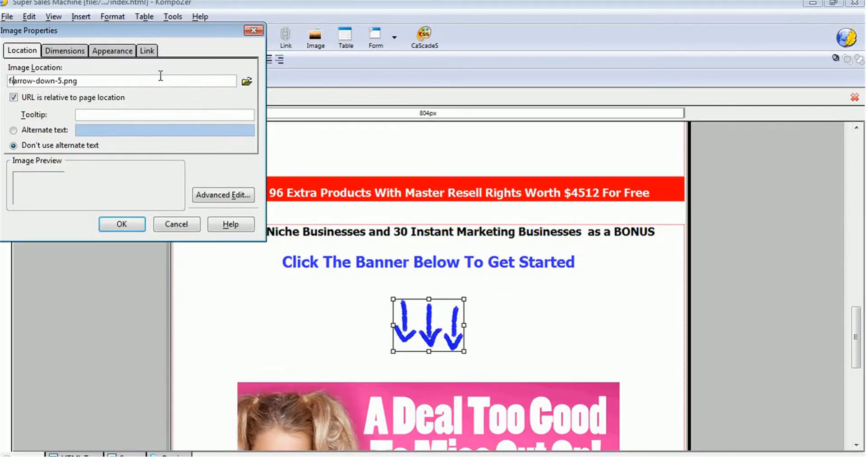
{"action": "key", "text": "BackSpace"}
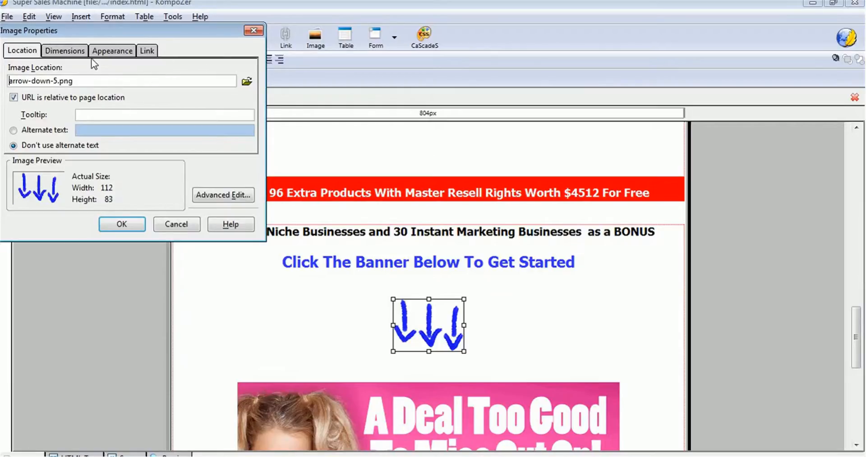
{"action": "left_click", "coordinate": [122, 223]}
{"action": "left_click", "coordinate": [317, 305]}
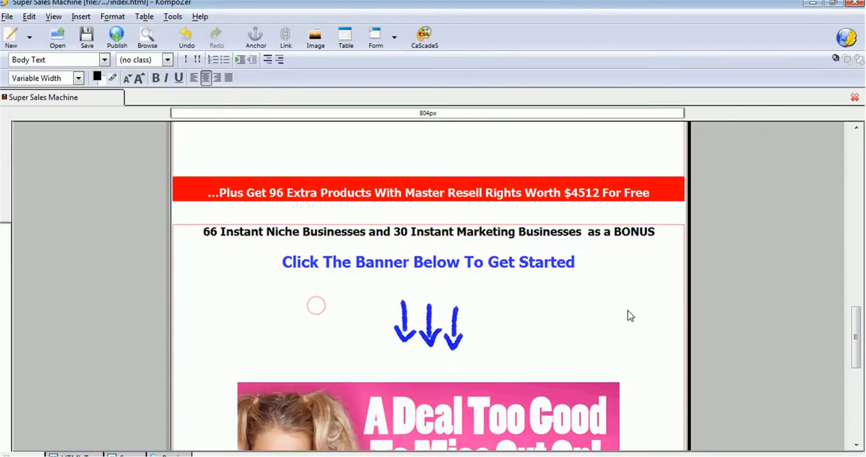
- Save the edited index.html page and switch to the FileZilla window
{"action": "scroll", "coordinate": [626, 293], "scroll_direction": "down", "scroll_amount": 3}
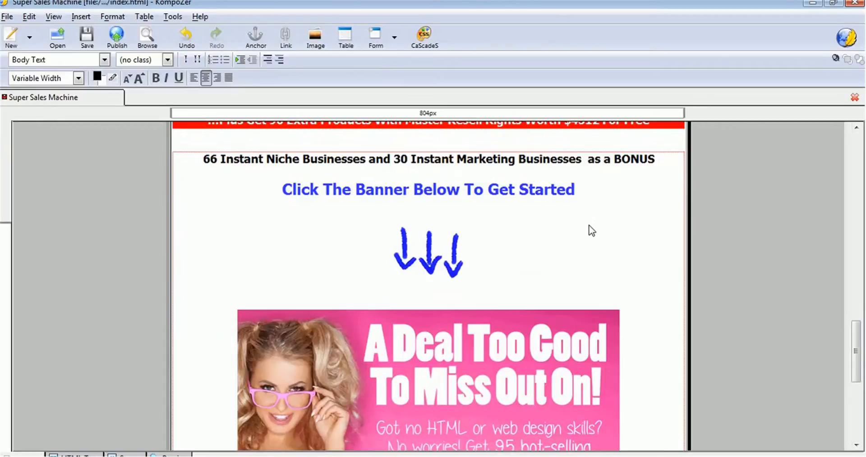
{"action": "left_click", "coordinate": [89, 34]}
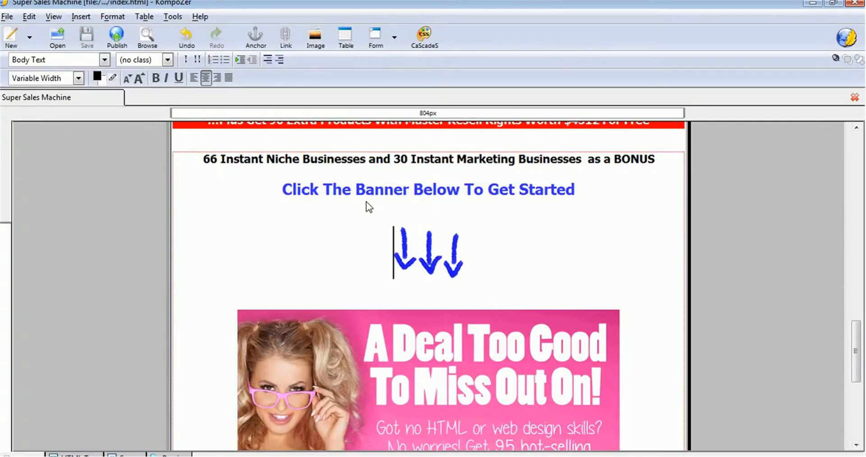
{"action": "scroll", "coordinate": [369, 207], "scroll_direction": "down", "scroll_amount": 4}
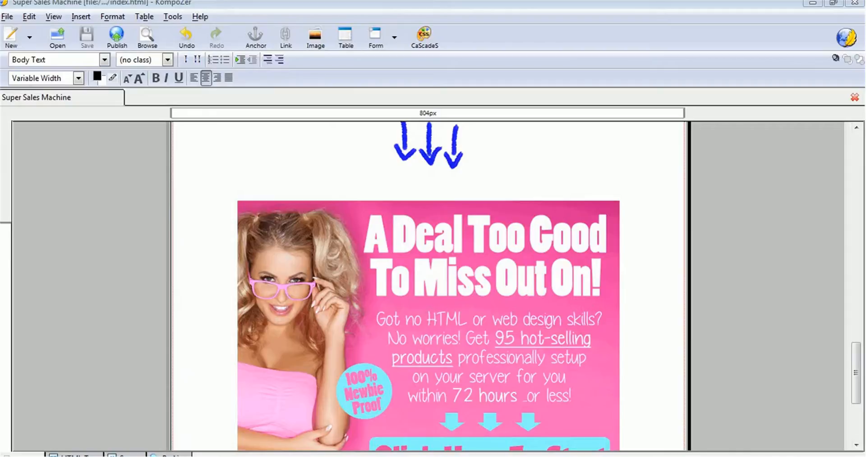
{"action": "left_click", "coordinate": [235, 453]}
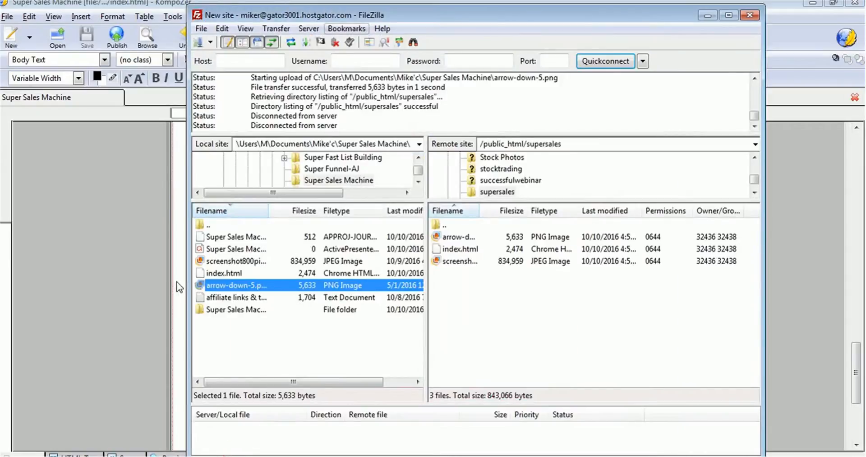
- Refresh the local listing of the Super Sales Machine folder by leaving it for the parent Mike'c folder and reopening it
{"action": "double_click", "coordinate": [200, 225]}
{"action": "right_click", "coordinate": [200, 224]}
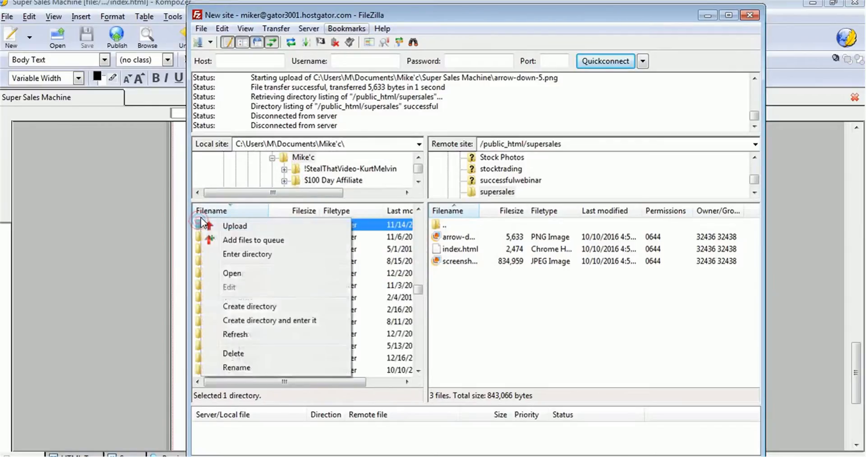
{"action": "left_click", "coordinate": [368, 251]}
{"action": "scroll", "coordinate": [225, 251], "scroll_direction": "down", "scroll_amount": 1}
{"action": "scroll", "coordinate": [226, 250], "scroll_direction": "down", "scroll_amount": 2}
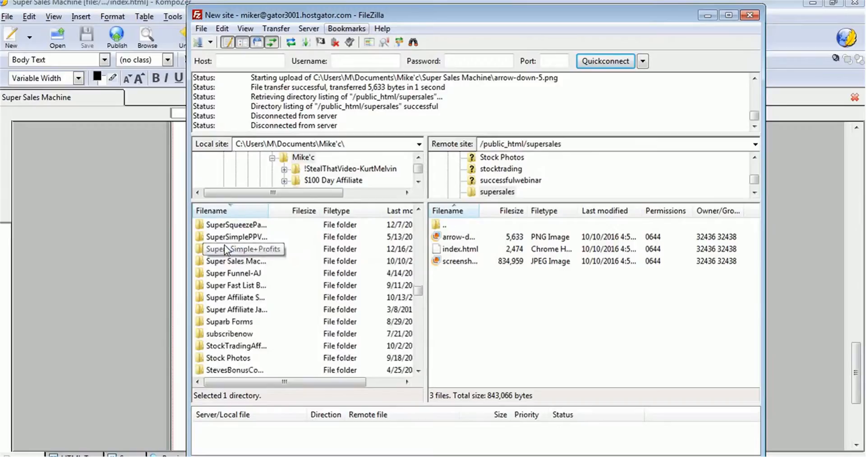
{"action": "double_click", "coordinate": [201, 261]}
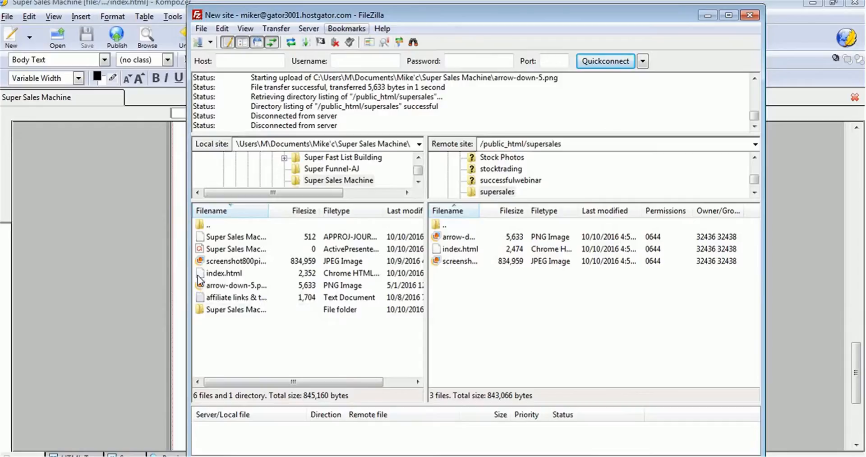
- Upload the edited index.html to /public_html/supersales, overwriting the existing file on the server
{"action": "left_click", "coordinate": [201, 273]}
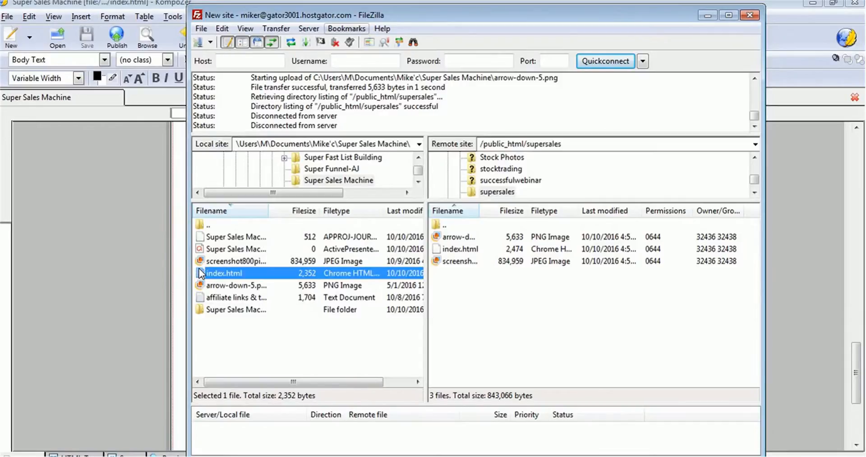
{"action": "right_click", "coordinate": [200, 273]}
{"action": "left_click", "coordinate": [225, 276]}
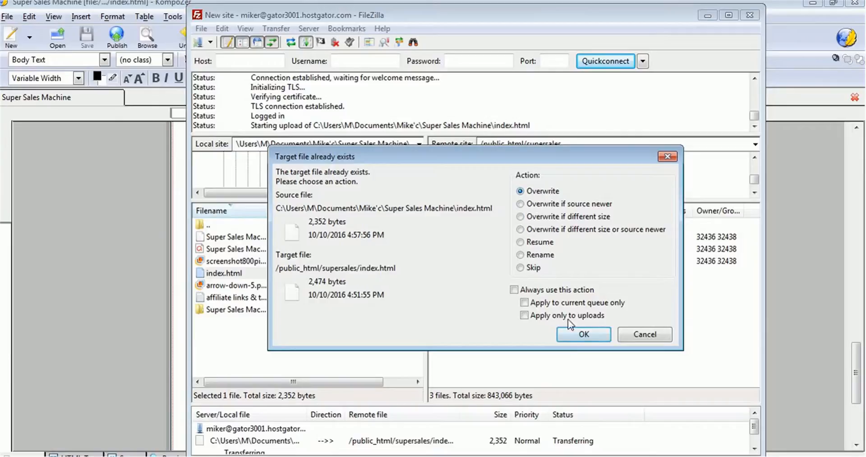
{"action": "left_click", "coordinate": [578, 330]}
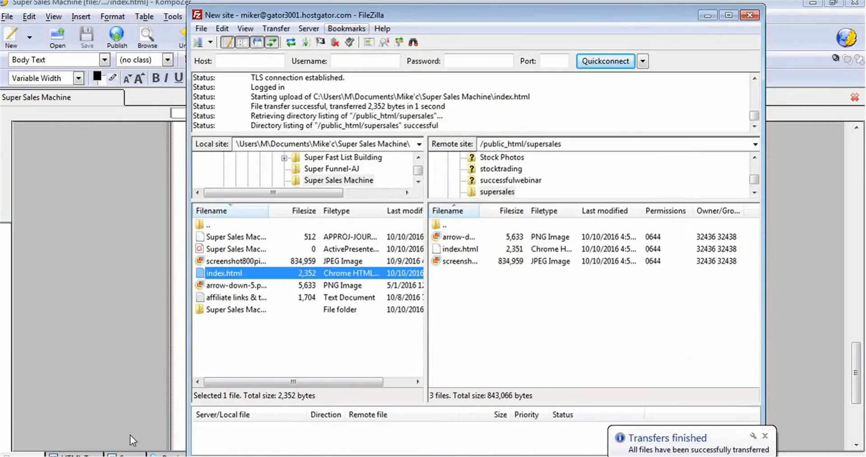
- Switch to Chrome, reload the live supersales page and examine its images from the headline down to the pink banner
{"action": "left_click", "coordinate": [128, 451]}
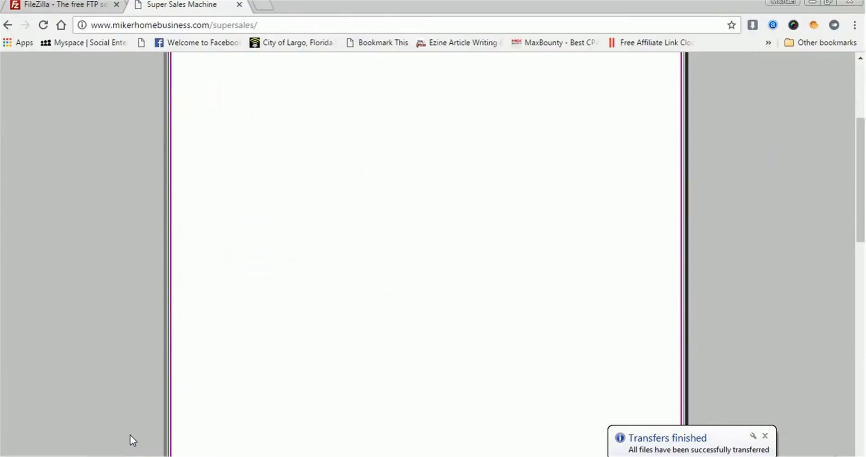
{"action": "scroll", "coordinate": [398, 180], "scroll_direction": "up", "scroll_amount": 5}
{"action": "scroll", "coordinate": [394, 193], "scroll_direction": "down", "scroll_amount": 8}
{"action": "scroll", "coordinate": [393, 187], "scroll_direction": "up", "scroll_amount": 5}
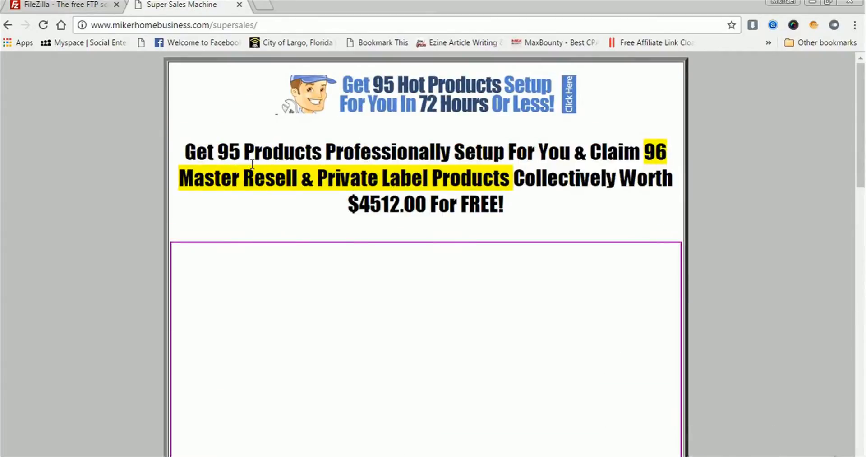
{"action": "scroll", "coordinate": [262, 165], "scroll_direction": "down", "scroll_amount": 1}
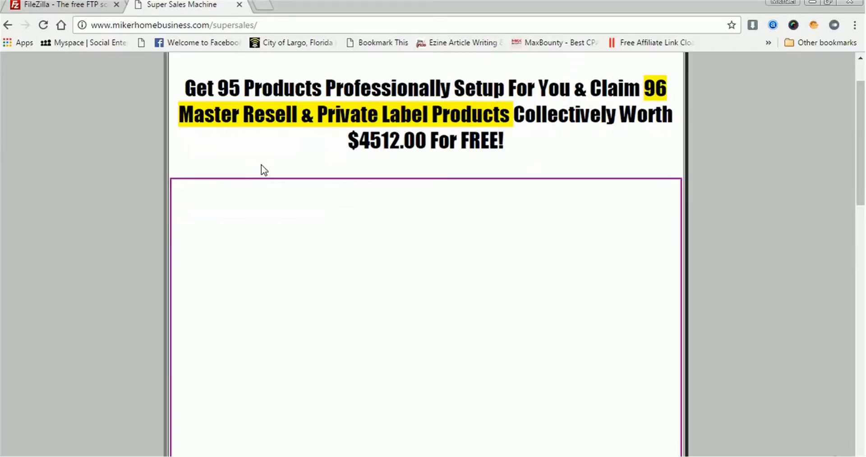
{"action": "left_click", "coordinate": [43, 20]}
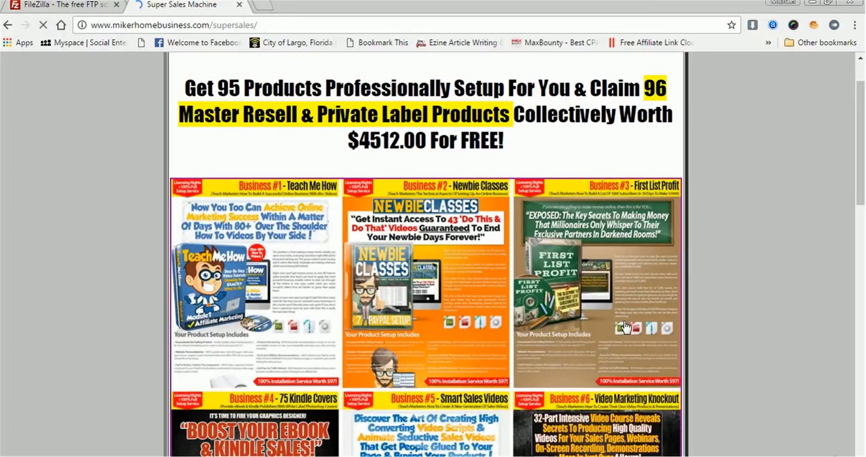
{"action": "scroll", "coordinate": [625, 326], "scroll_direction": "down", "scroll_amount": 15}
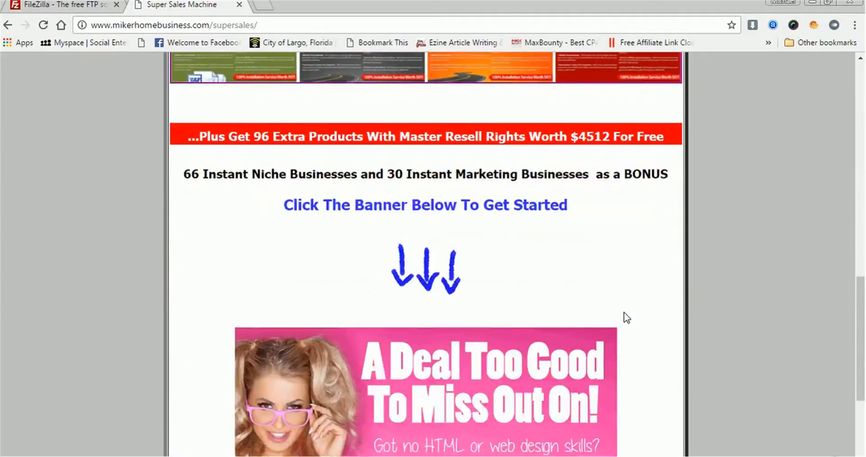
{"action": "scroll", "coordinate": [624, 312], "scroll_direction": "down", "scroll_amount": 5}
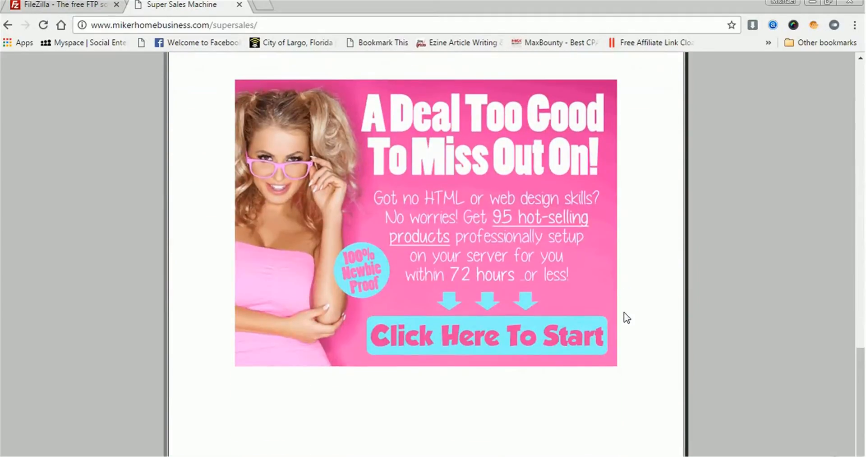
{"action": "scroll", "coordinate": [624, 313], "scroll_direction": "up", "scroll_amount": 10}
{"action": "scroll", "coordinate": [627, 319], "scroll_direction": "up", "scroll_amount": 10}
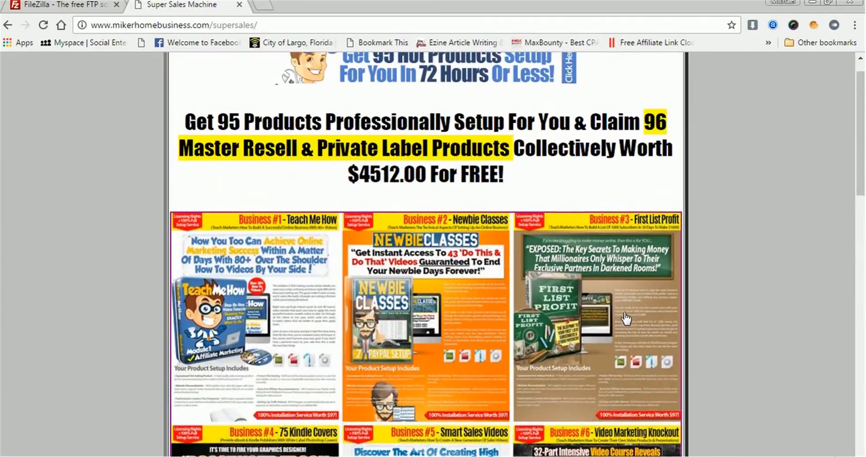
{"action": "scroll", "coordinate": [626, 319], "scroll_direction": "down", "scroll_amount": 19}
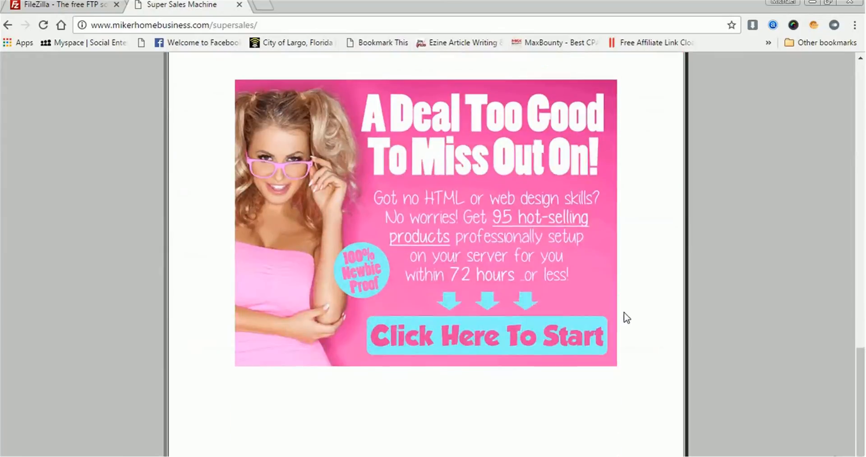
- Test the pink banner's link on the live page and look through the product offers on the page it opens
{"action": "left_click", "coordinate": [444, 239]}
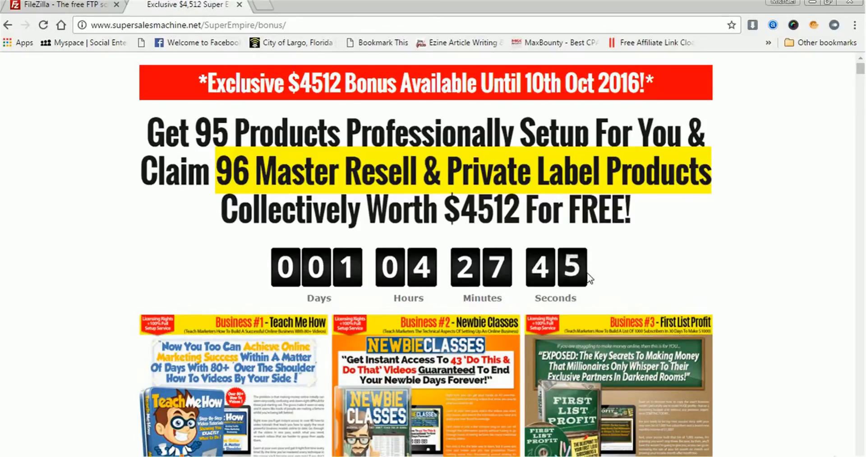
{"action": "scroll", "coordinate": [599, 284], "scroll_direction": "down", "scroll_amount": 4}
{"action": "scroll", "coordinate": [600, 279], "scroll_direction": "down", "scroll_amount": 3}
{"action": "scroll", "coordinate": [602, 285], "scroll_direction": "down", "scroll_amount": 1}
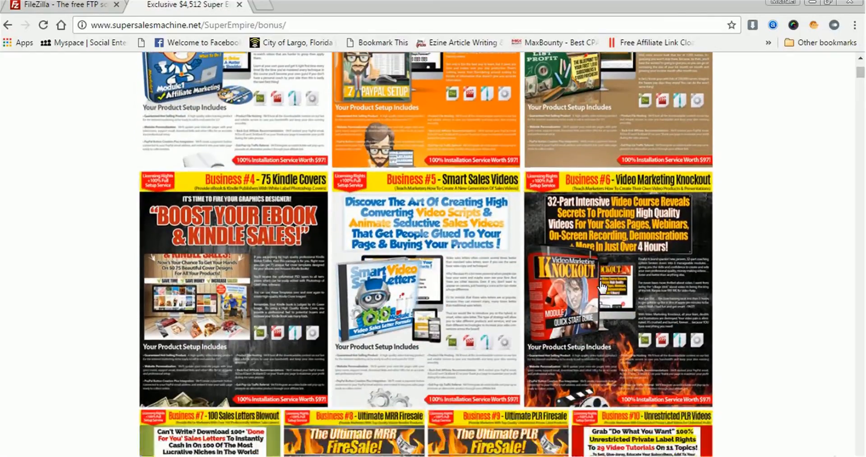
{"action": "scroll", "coordinate": [602, 287], "scroll_direction": "up", "scroll_amount": 2}
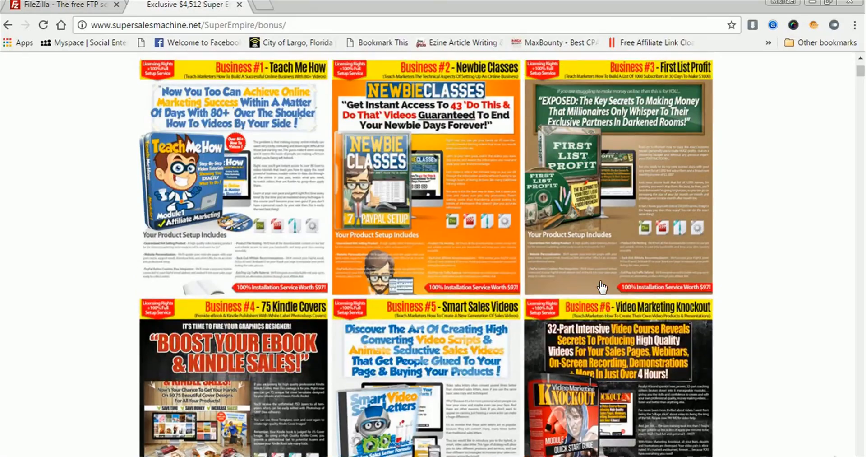
{"action": "scroll", "coordinate": [602, 287], "scroll_direction": "down", "scroll_amount": 1}
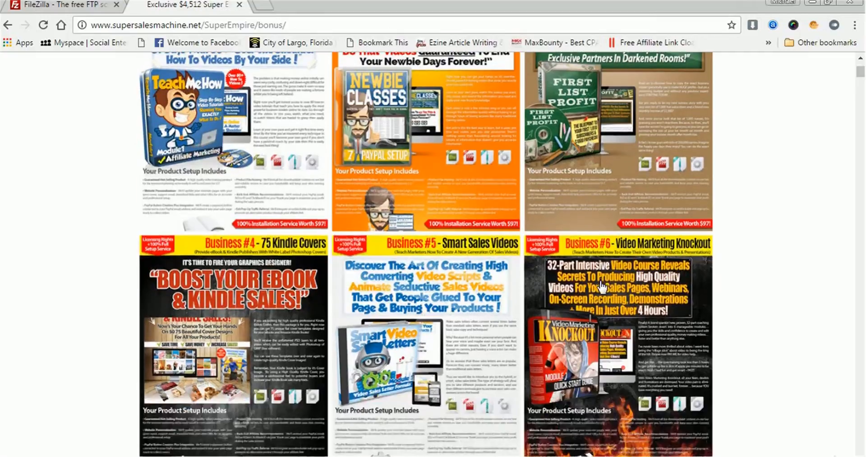